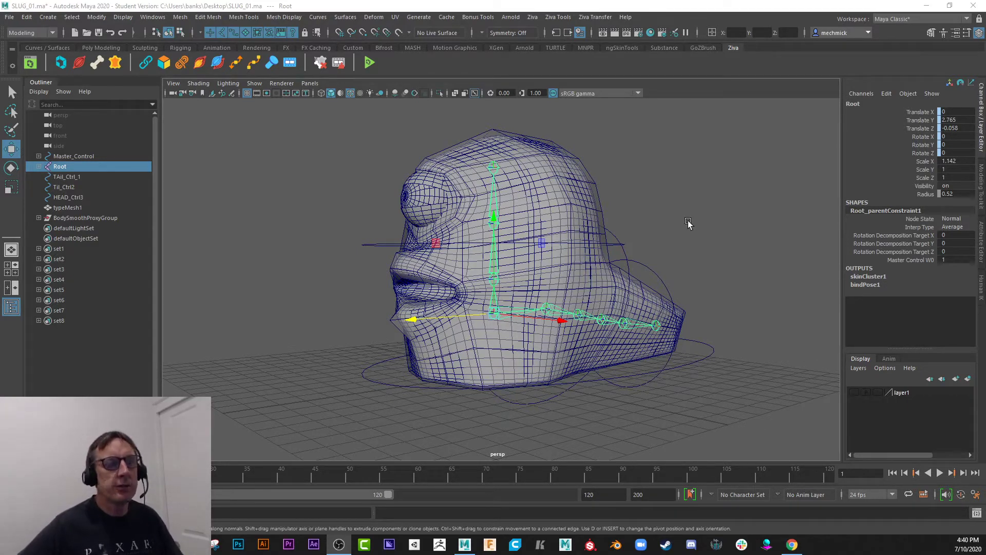
Inspect the slug rig by selecting the smoothed body mesh, the nurbsCircle2 control around the head and the Master_Control circle.
alt+drag(672, 263, 285, 241)
click(562, 223)
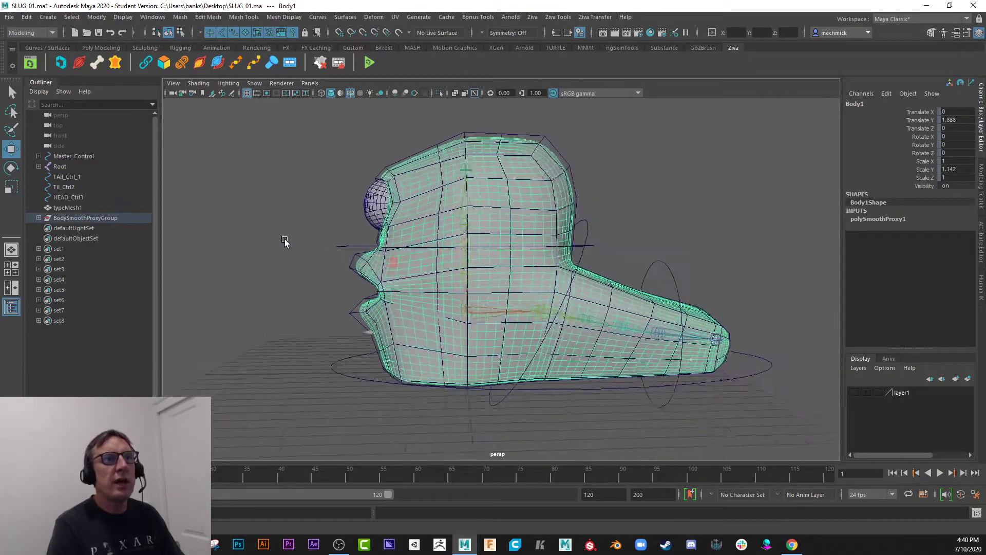
click(477, 320)
alt+drag(467, 335, 376, 347)
click(344, 261)
alt+drag(345, 261, 294, 288)
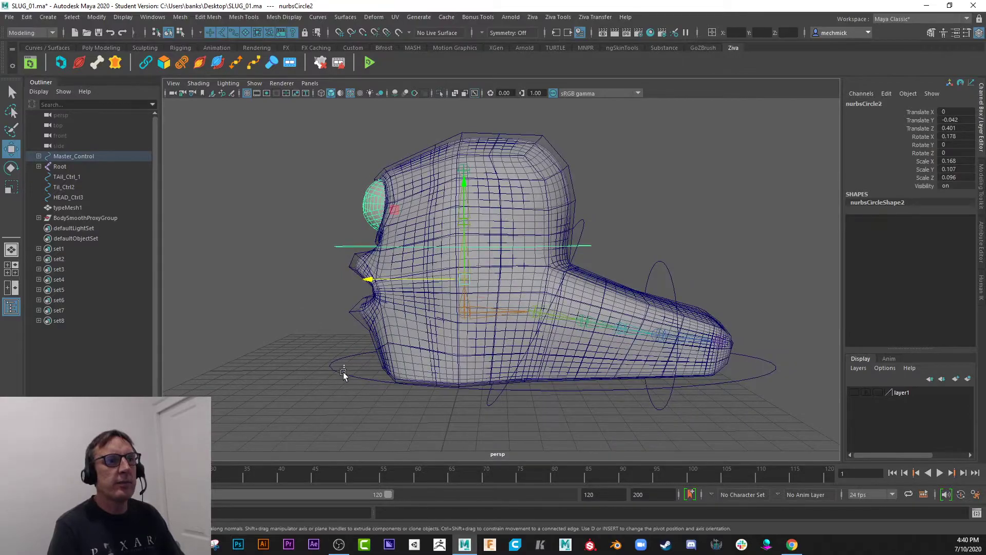
click(344, 374)
alt+drag(344, 375, 319, 386)
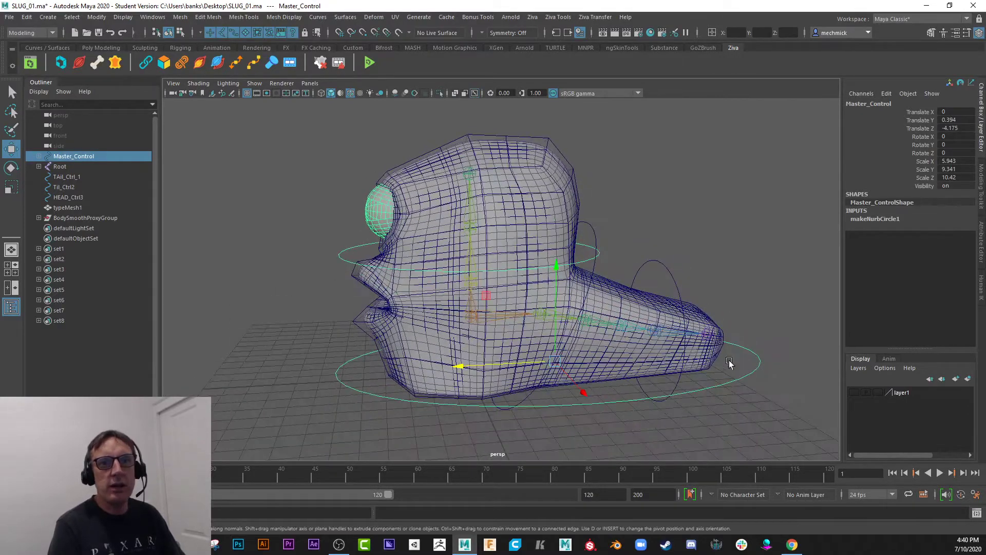
Examine the nurbsCircle2 control and the Spine1 joint from several angles, comparing their channels and constraint.
alt+drag(729, 362, 350, 314)
alt+drag(294, 272, 304, 273)
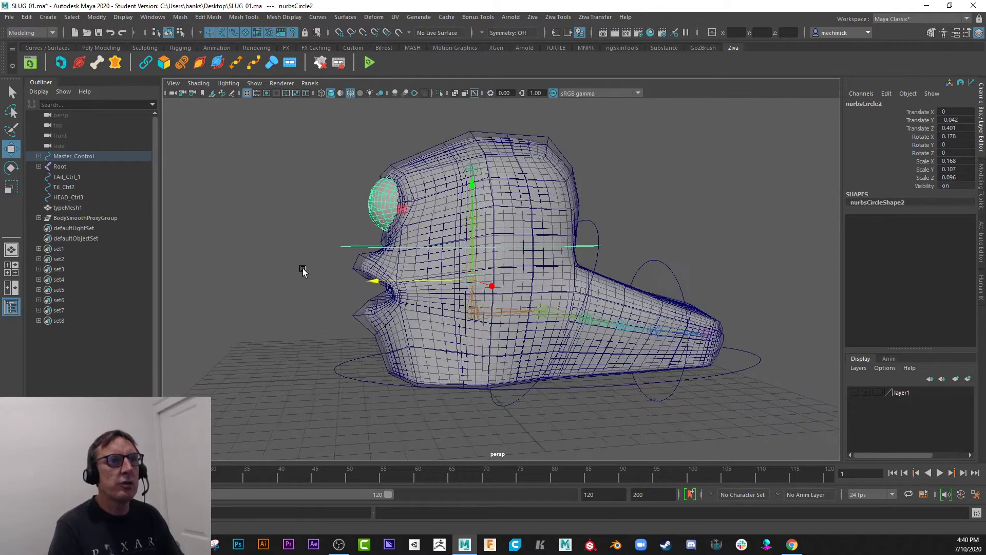
click(282, 286)
click(473, 205)
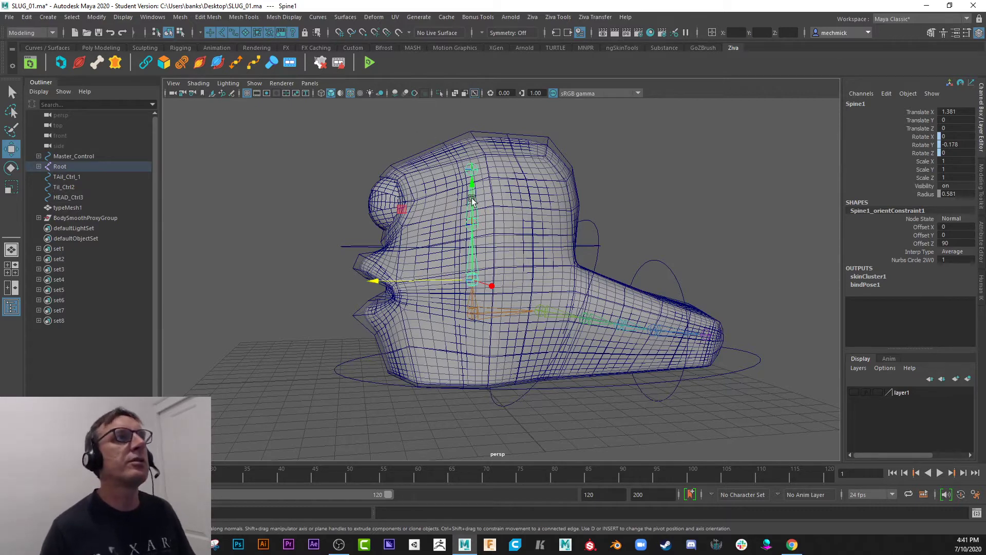
click(345, 247)
alt+drag(328, 210, 344, 248)
alt+drag(286, 282, 351, 273)
scroll(352, 245, up, 3)
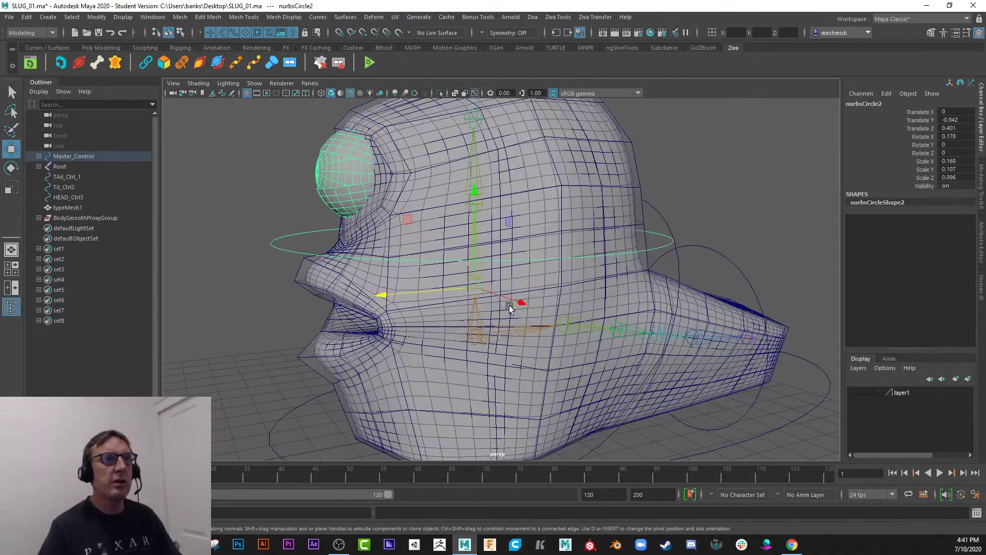
scroll(509, 307, down, 4)
Switch to the Rigging menu set and look through the transform-freezing commands without applying any.
click(31, 33)
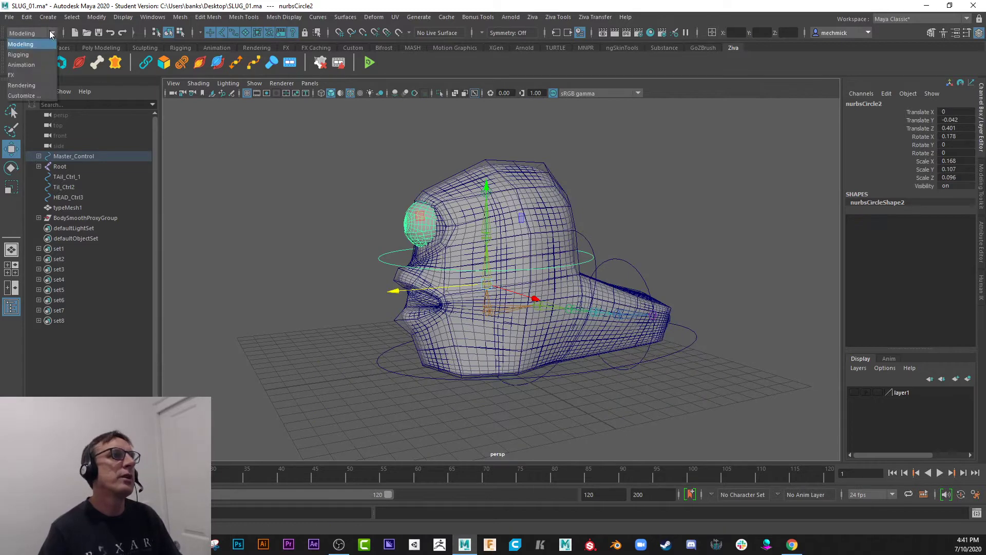
click(33, 51)
click(96, 17)
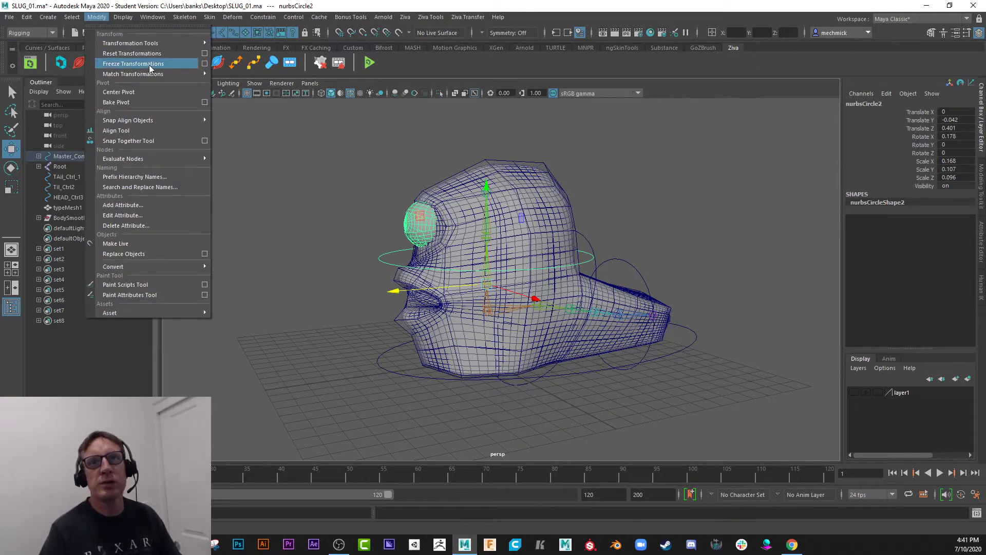
click(356, 248)
key(ctrl+z)
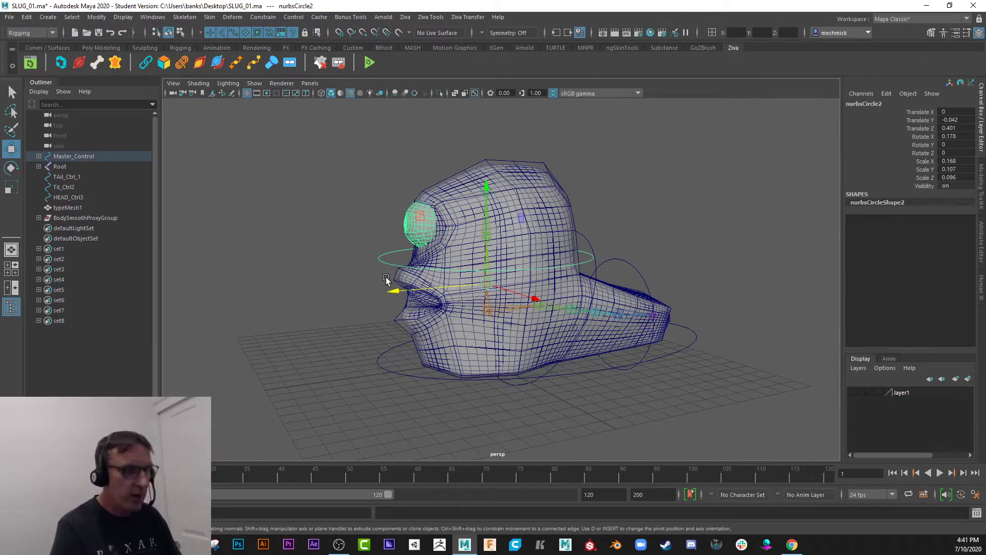
Test the nurbsCircle2 control by rotating it forward about X to about 12.9, and undo the rotation.
key(e)
drag(387, 279, 415, 228)
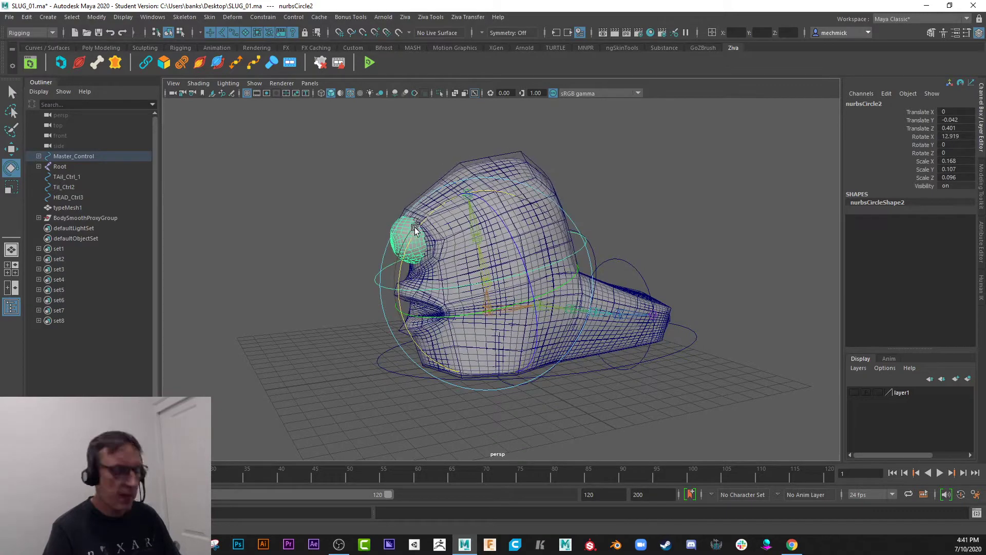
key(ctrl+z)
Compare the low-poly Body cage with the smoothed Body1 mesh by selecting each one in turn.
alt+drag(356, 267, 374, 247)
click(355, 201)
click(438, 213)
click(369, 213)
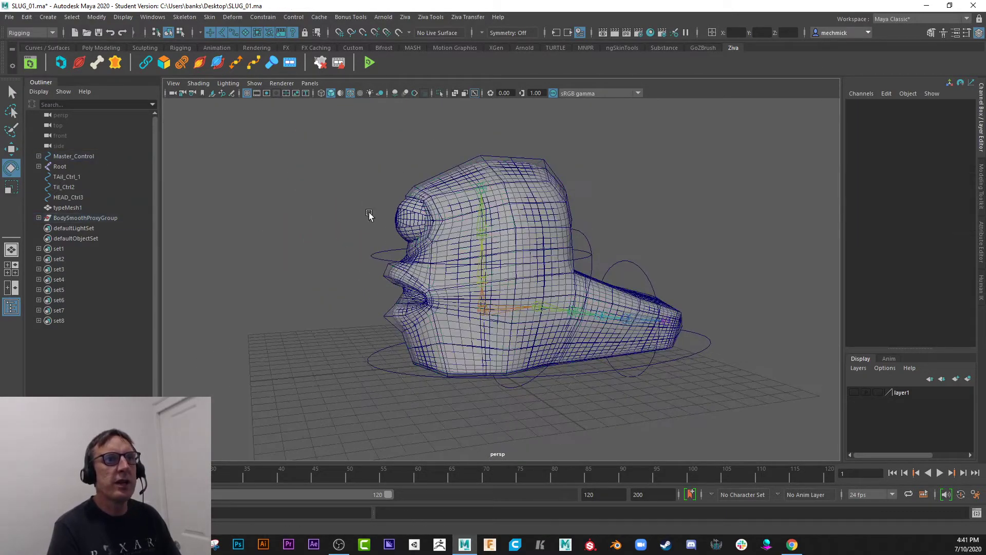
click(448, 168)
alt+drag(381, 196, 374, 196)
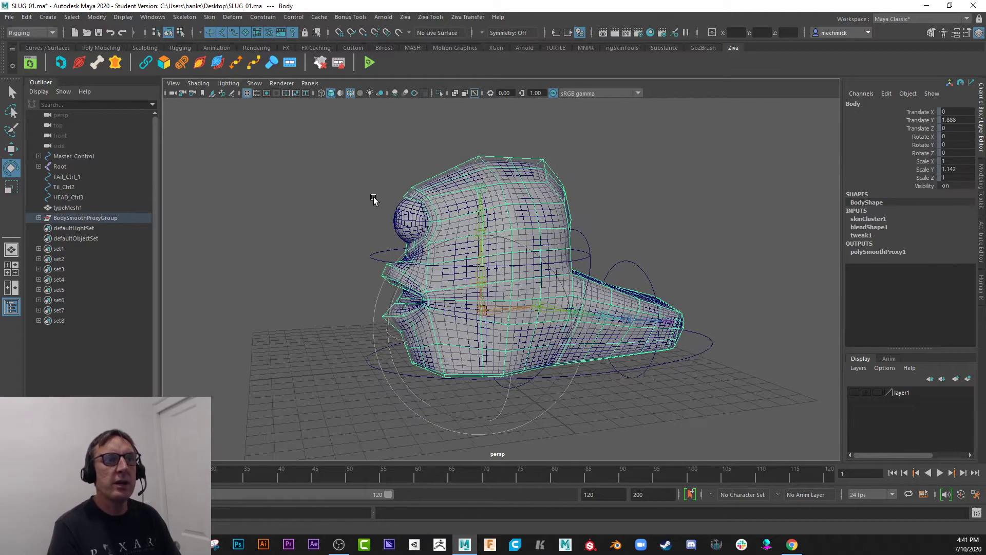
alt+right_drag(374, 196, 395, 191)
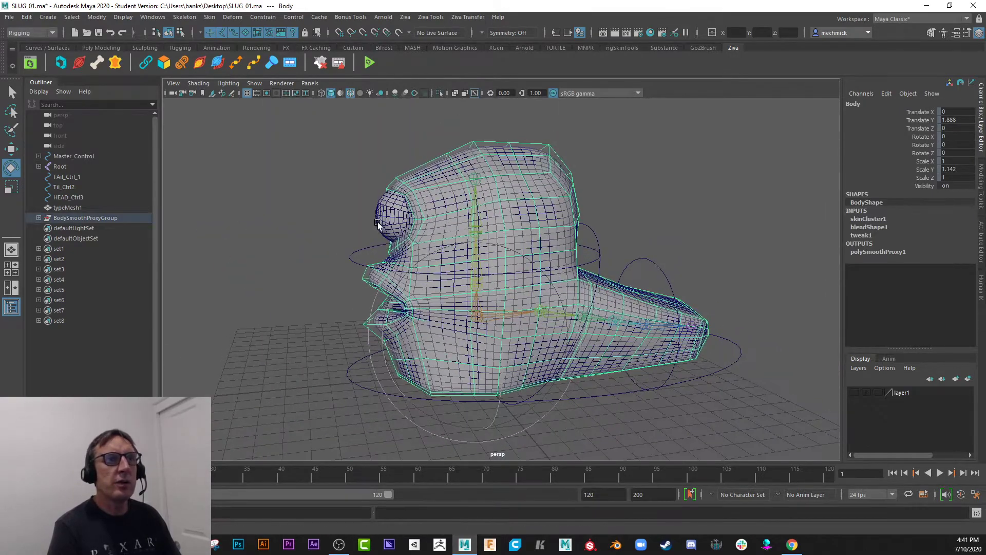
click(430, 181)
alt+drag(431, 181, 480, 220)
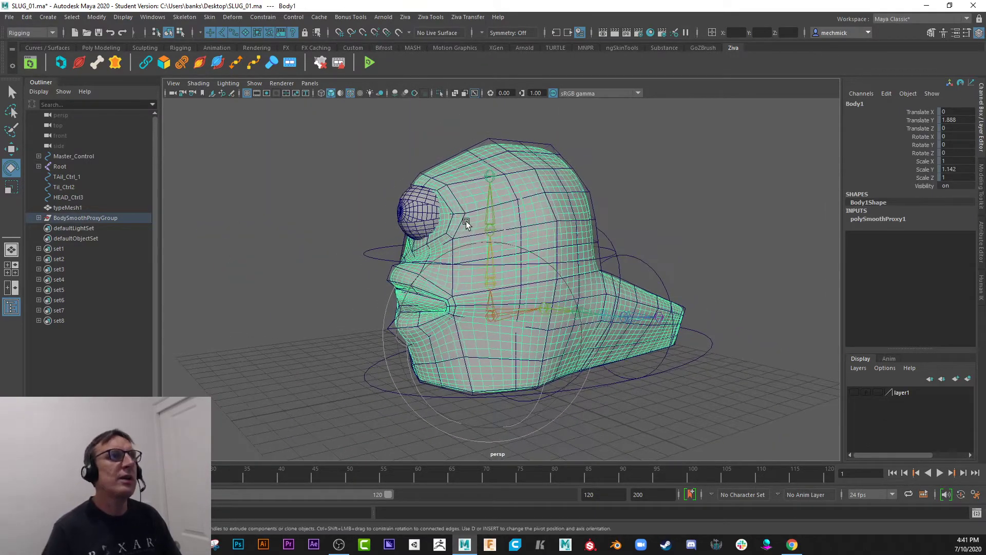
Return to the Modeling menu set and locate the Subdiv Proxy command among the Smooth Proxy options.
click(54, 33)
click(30, 42)
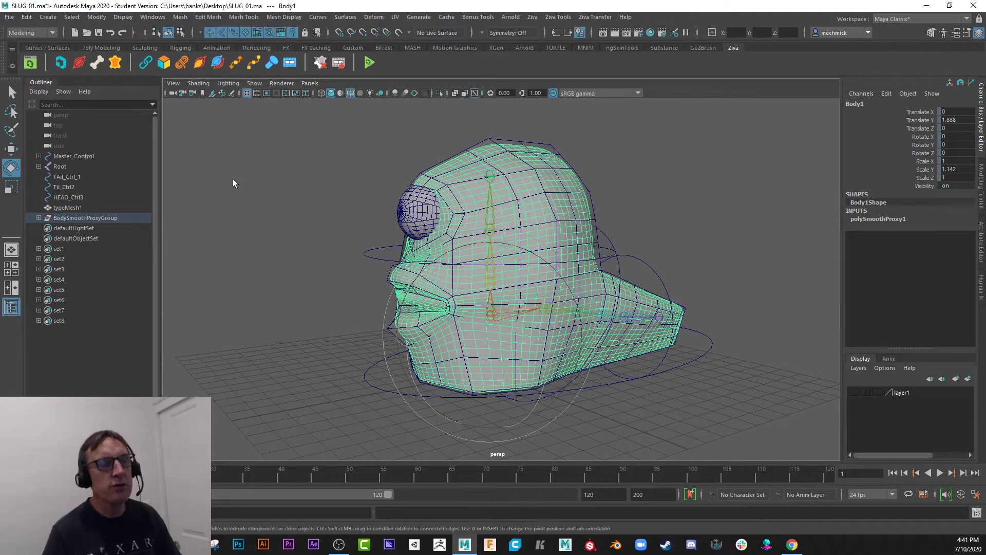
click(180, 17)
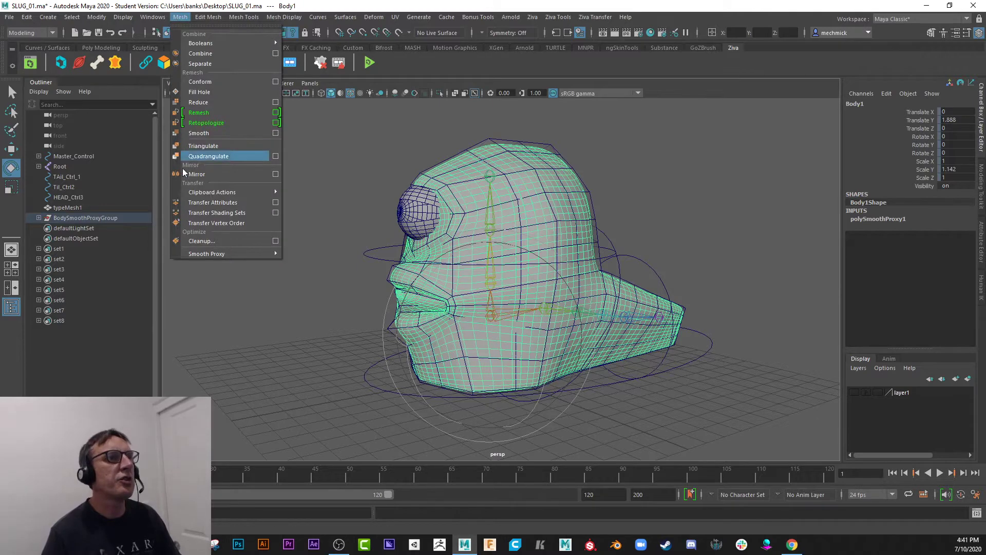
mouse_move(225, 255)
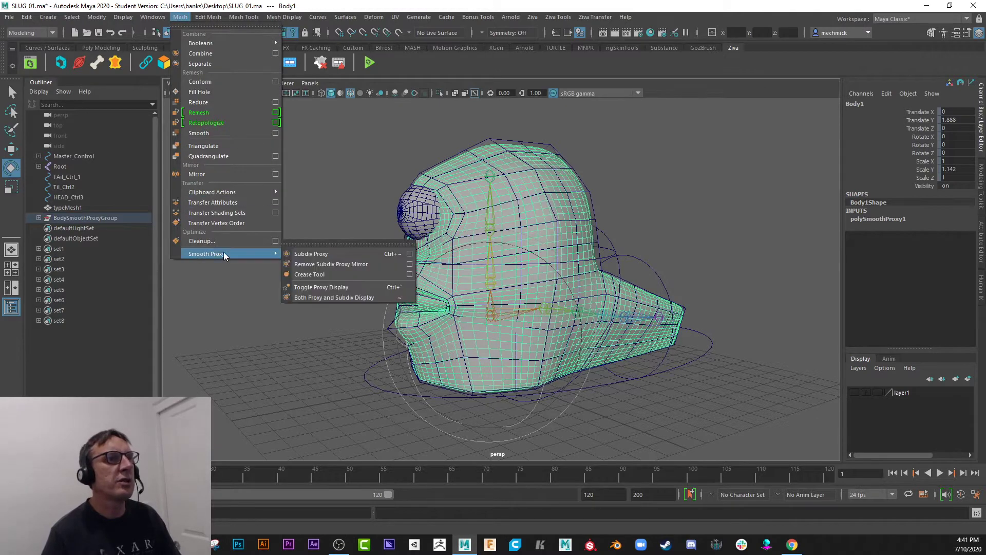
click(335, 256)
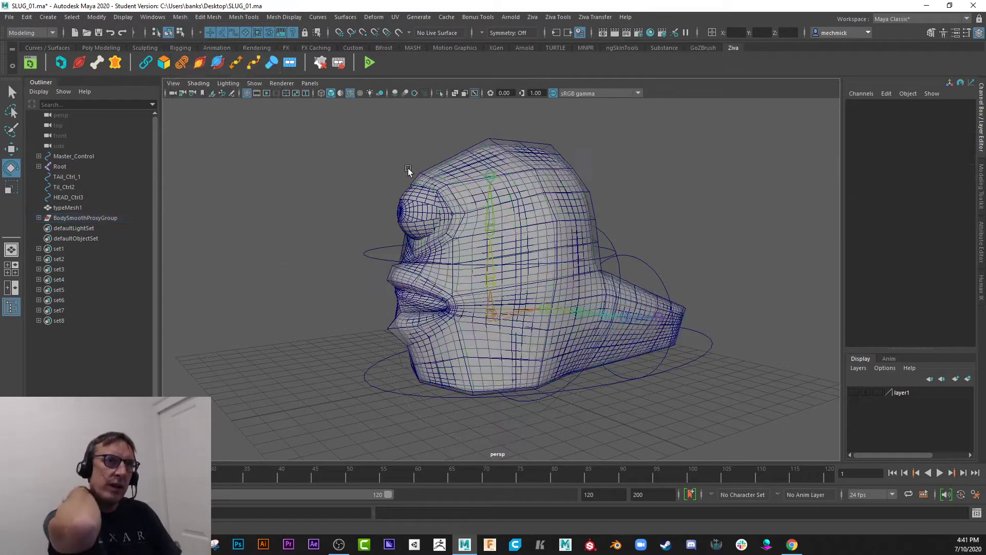
Examine the smoothed Body1 mesh and the low-poly Body cage around it up close and from the side.
click(454, 167)
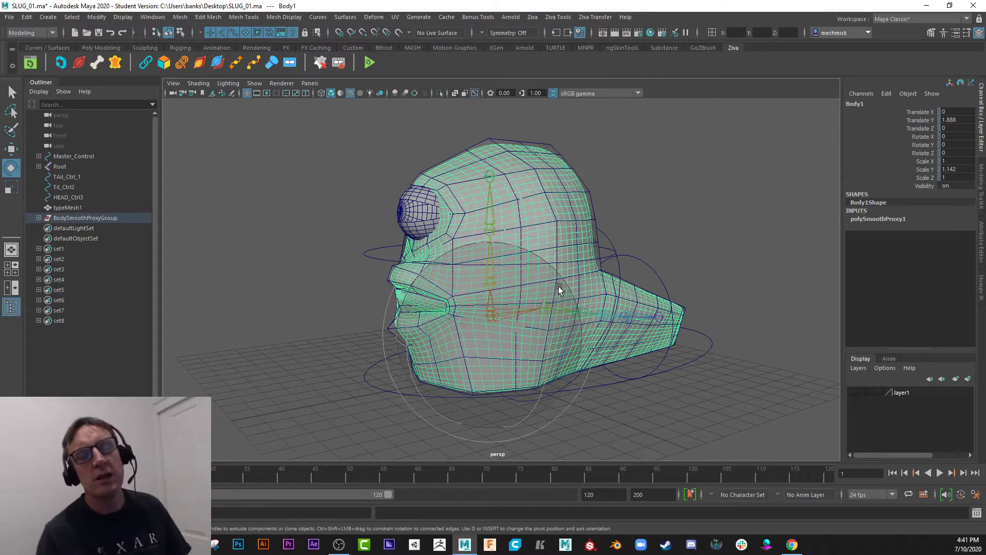
scroll(541, 316, up, 5)
scroll(553, 260, down, 6)
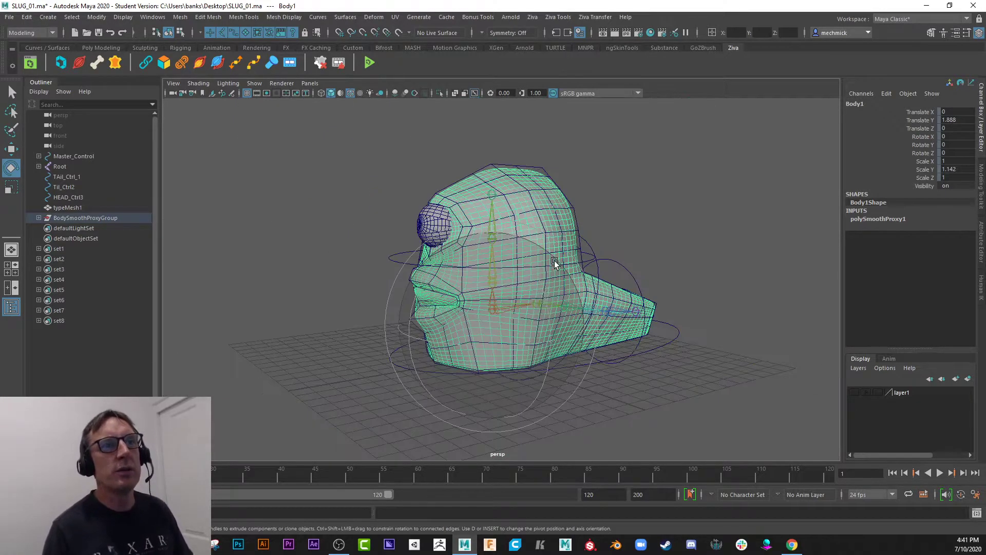
scroll(394, 234, up, 7)
scroll(395, 236, down, 6)
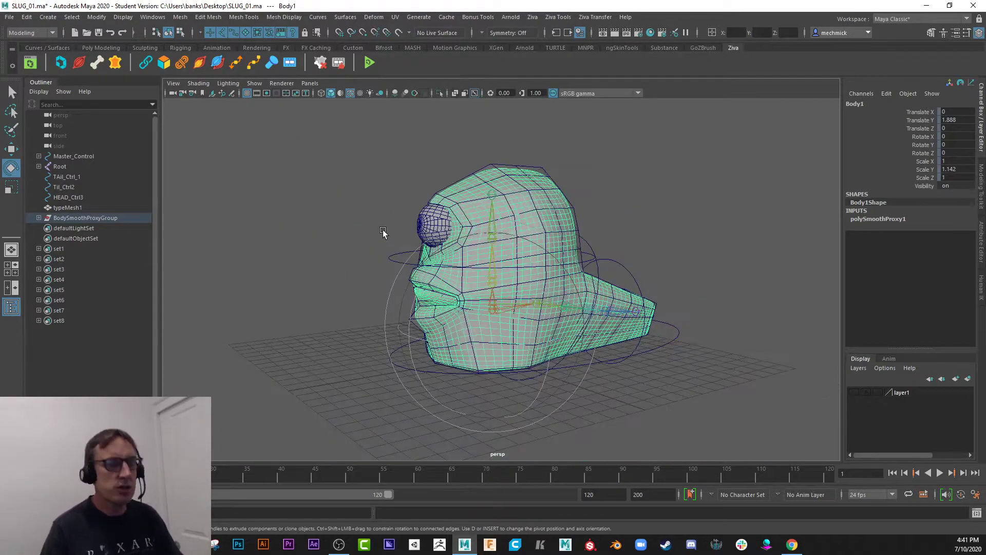
alt+drag(382, 218, 375, 179)
click(479, 167)
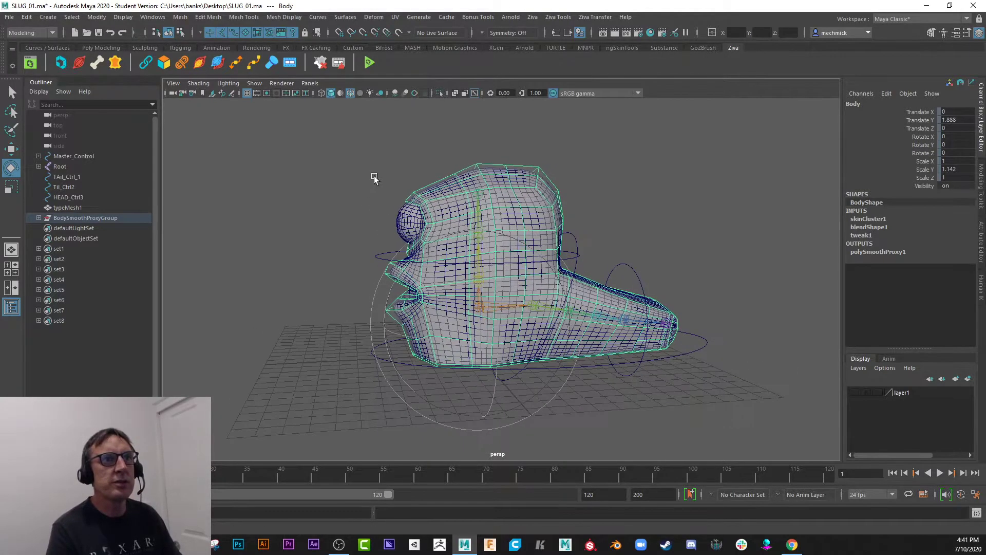
Delete the smoothed Body1 mesh to inspect the Body cage on its own, and undo the deletion.
click(447, 194)
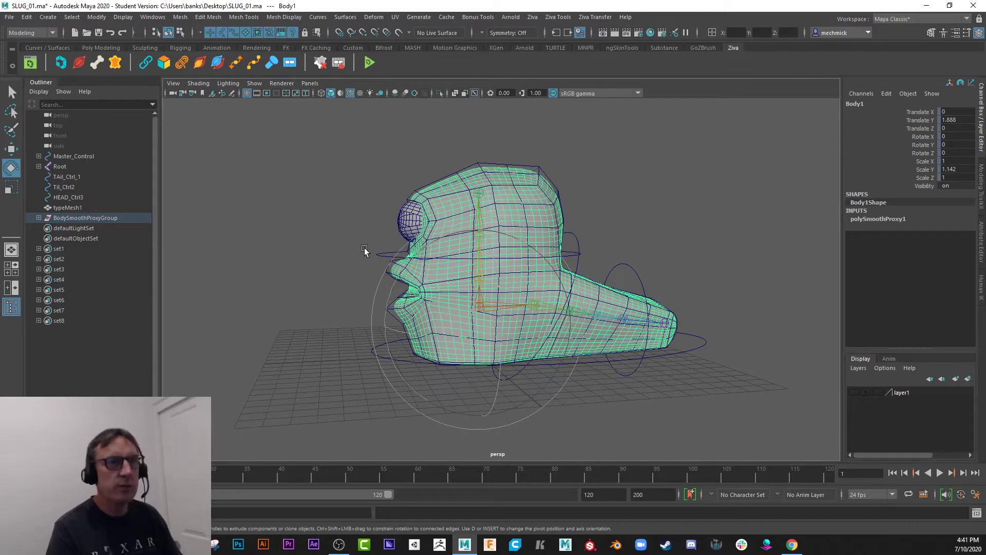
click(364, 250)
click(448, 193)
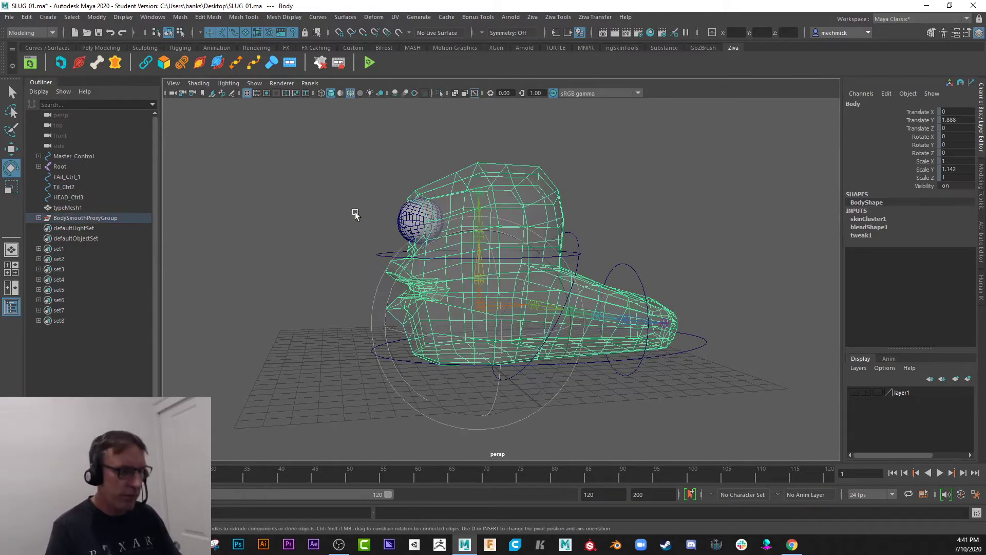
alt+drag(355, 214, 380, 215)
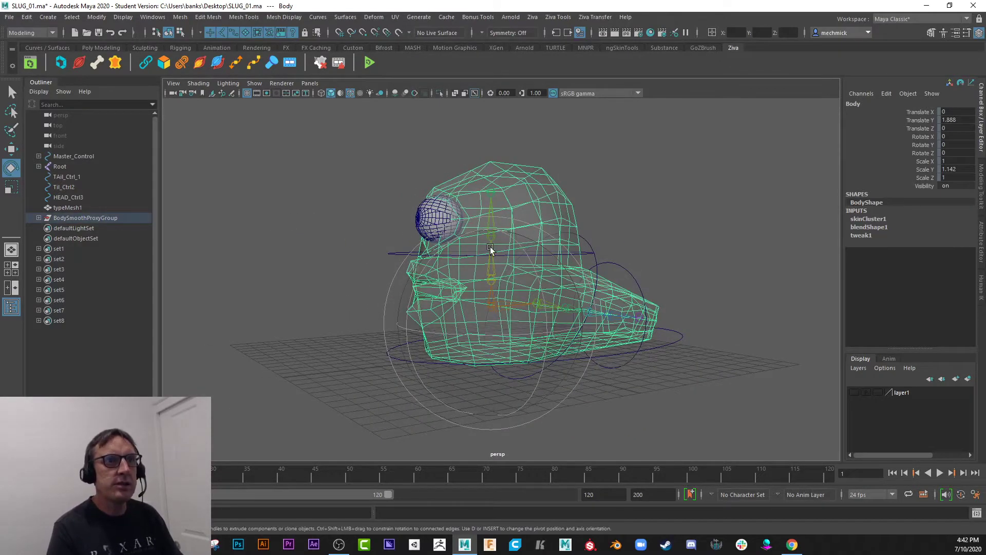
key(ctrl+z)
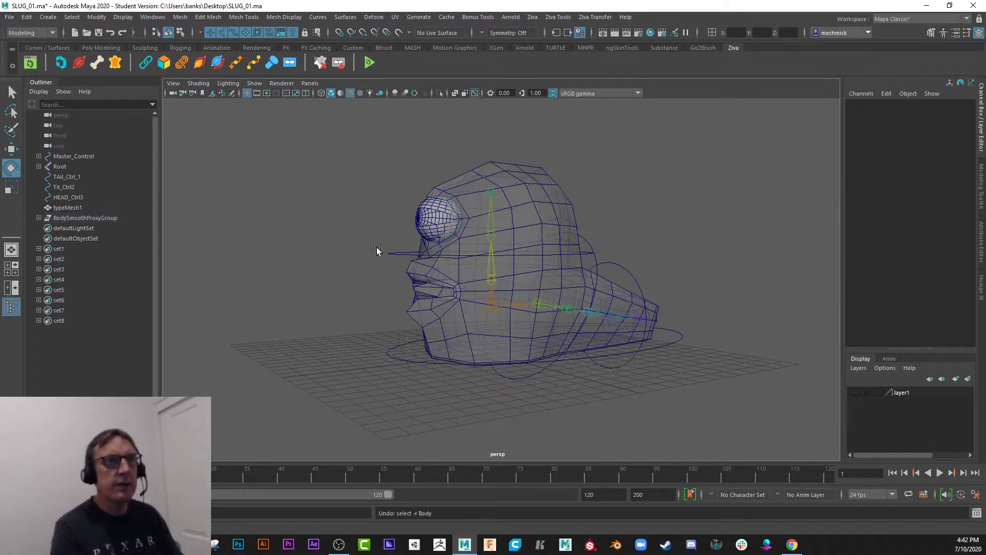
key(ctrl+z)
Select the low-poly Body cage and open the Paint Skin Weights Tool with its settings on it.
mouse_move(388, 224)
alt+mouse_down()
mouse_move(362, 226)
mouse_move(379, 229)
alt+mouse_up()
alt+right_drag(379, 229, 394, 256)
alt+drag(394, 257, 422, 187)
click(429, 168)
alt+right_drag(422, 187, 398, 202)
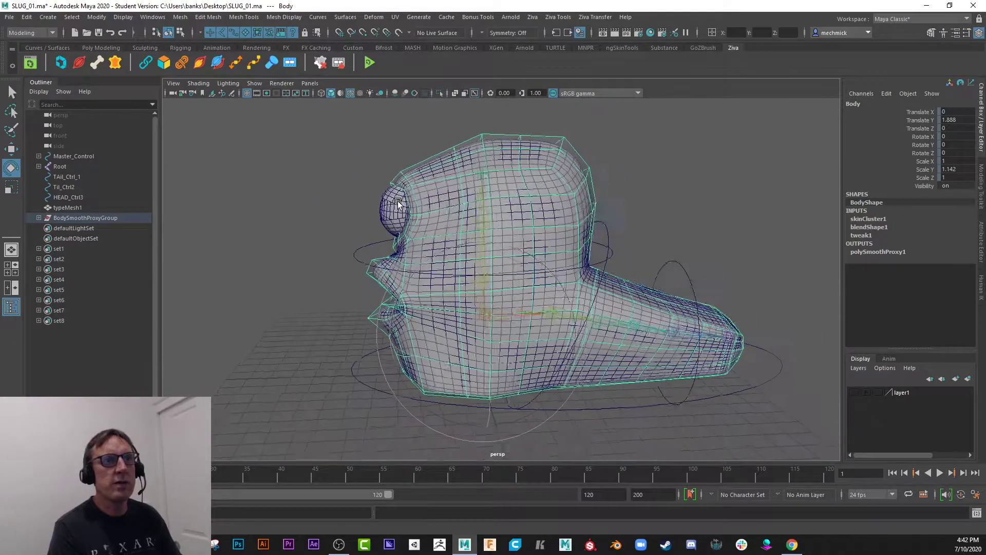
alt+drag(398, 202, 407, 225)
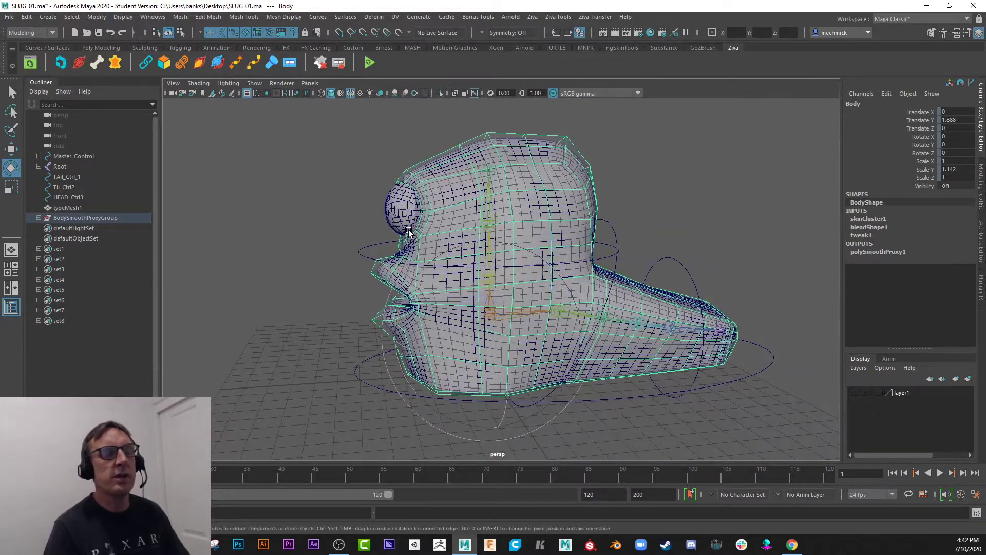
click(608, 131)
click(571, 140)
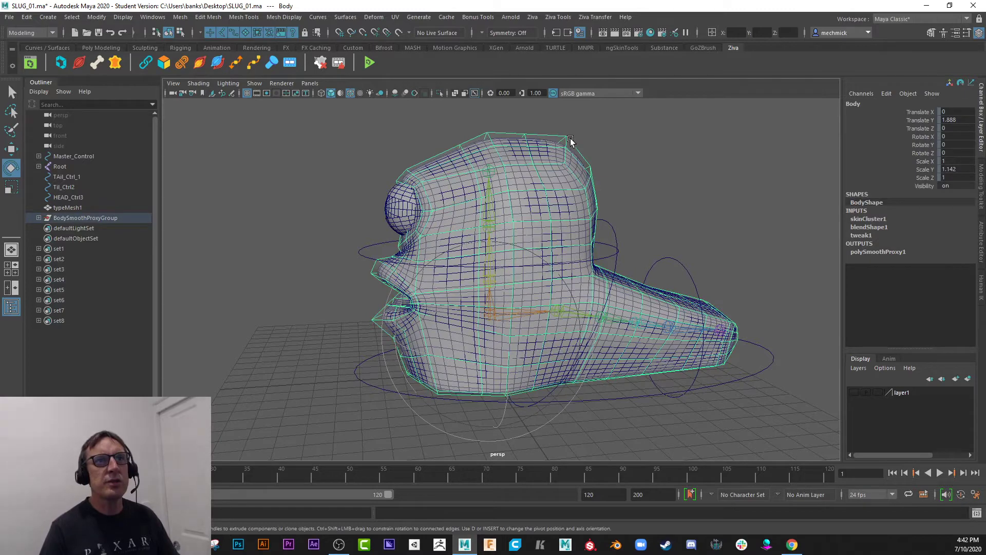
right_click(466, 142)
mouse_move(466, 142)
right_down()
mouse_move(385, 130)
mouse_move(430, 125)
right_up()
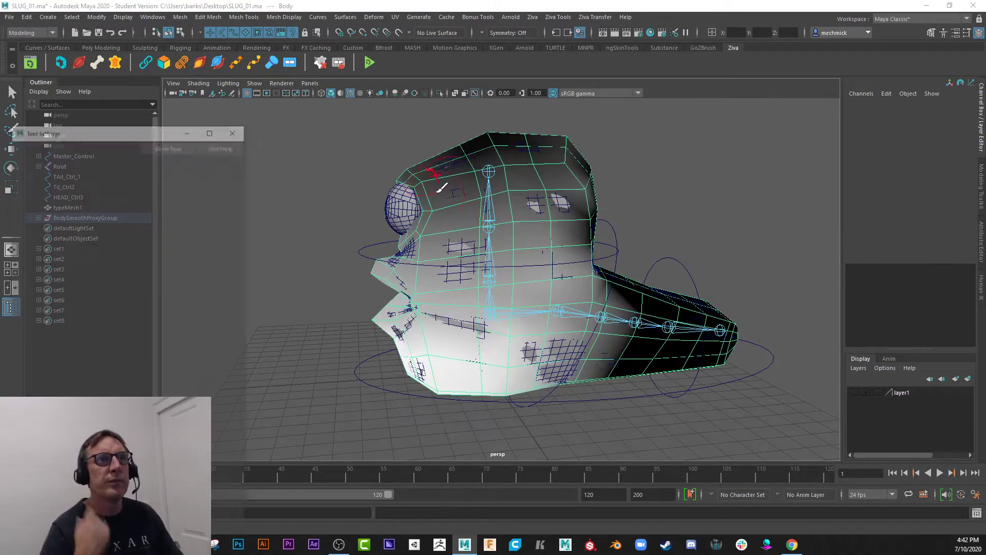
mouse_move(131, 126)
mouse_down()
mouse_move(226, 128)
mouse_move(225, 108)
mouse_up()
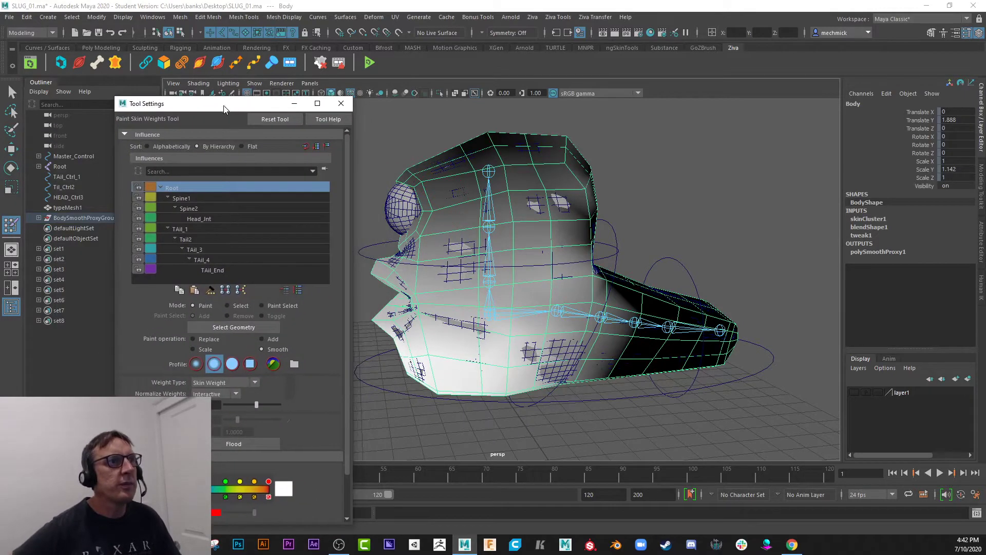
Review the skin weights painted on Body for the Root, Spine1, Spine2 and head joint influences.
click(212, 199)
click(210, 208)
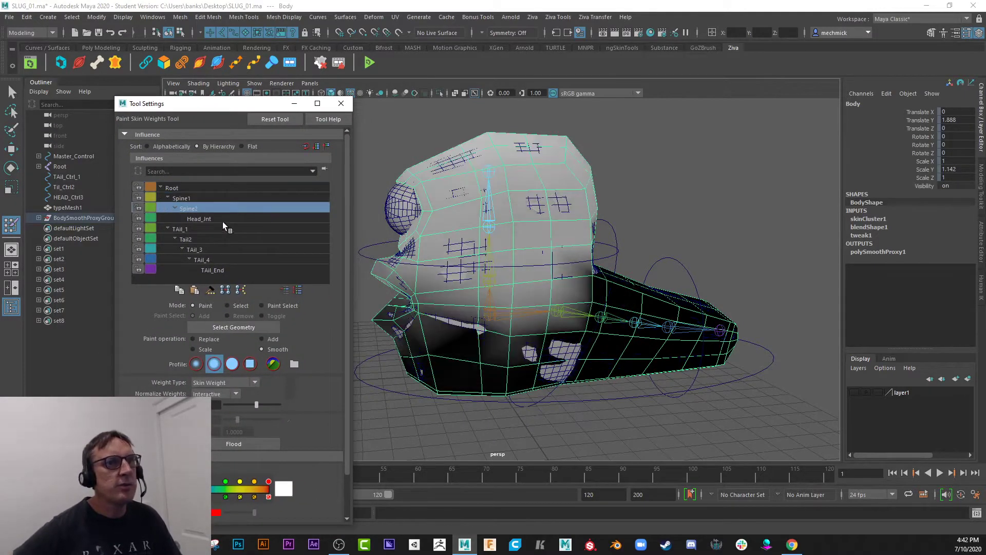
click(198, 219)
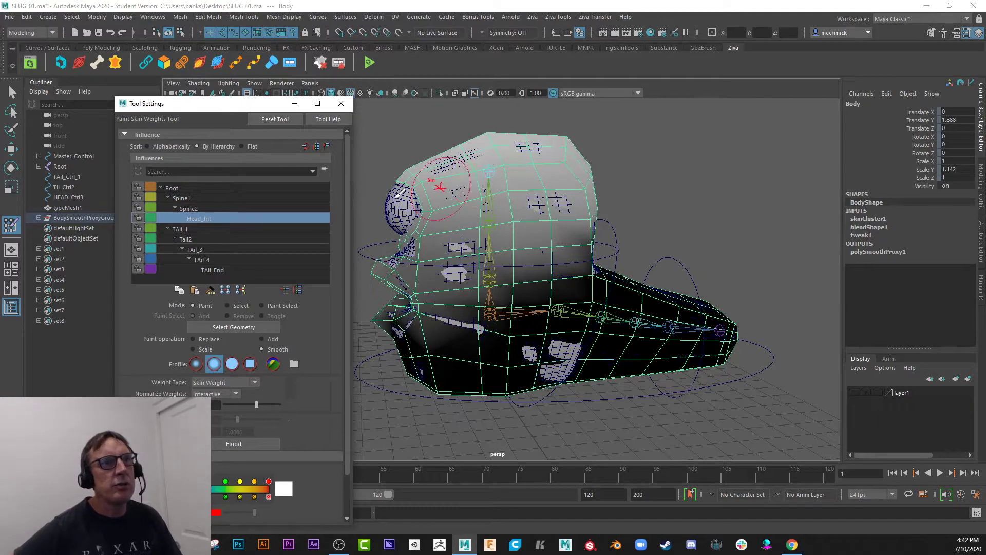
click(230, 208)
click(217, 198)
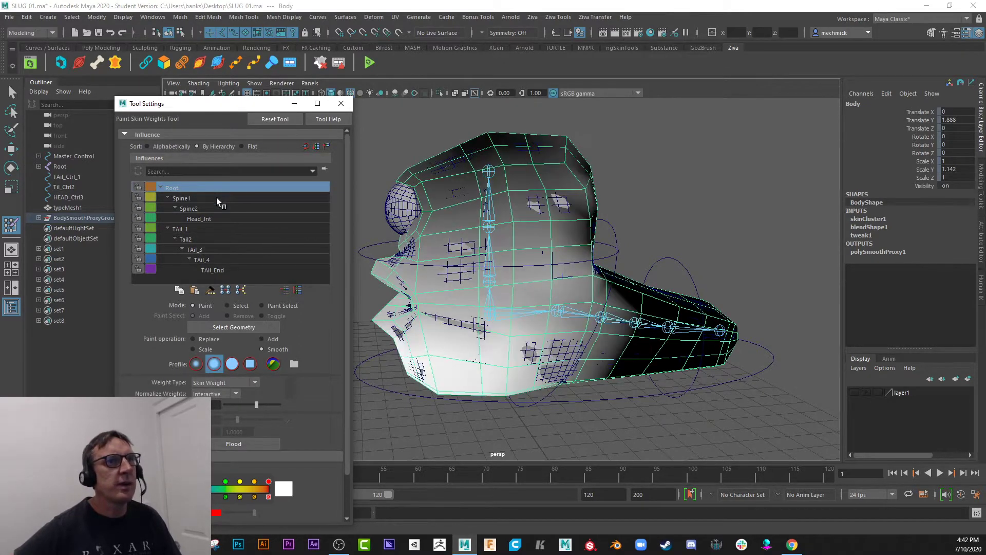
click(212, 208)
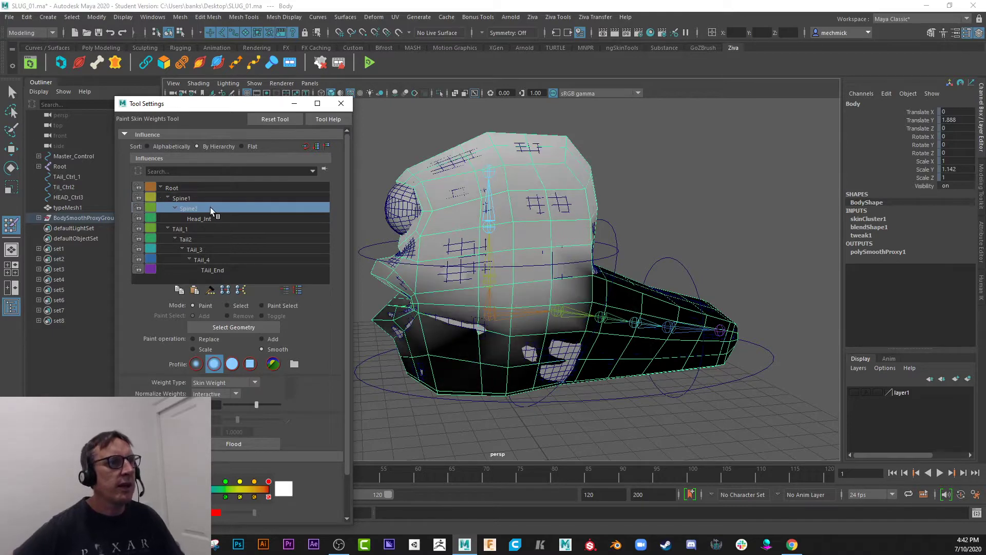
Set the skin weight paint operation to Replace, lower the brush opacity and reduce the value to its minimum.
click(200, 338)
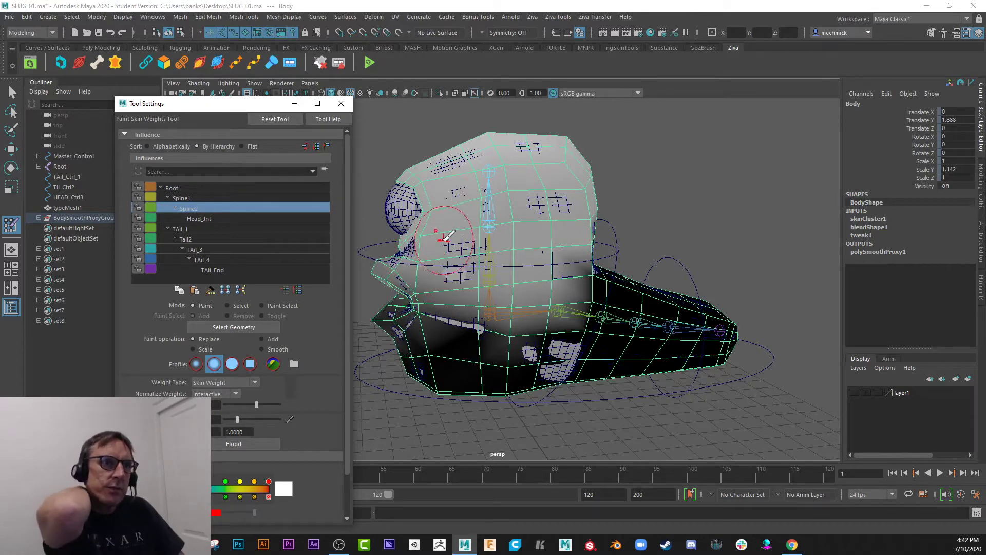
click(262, 338)
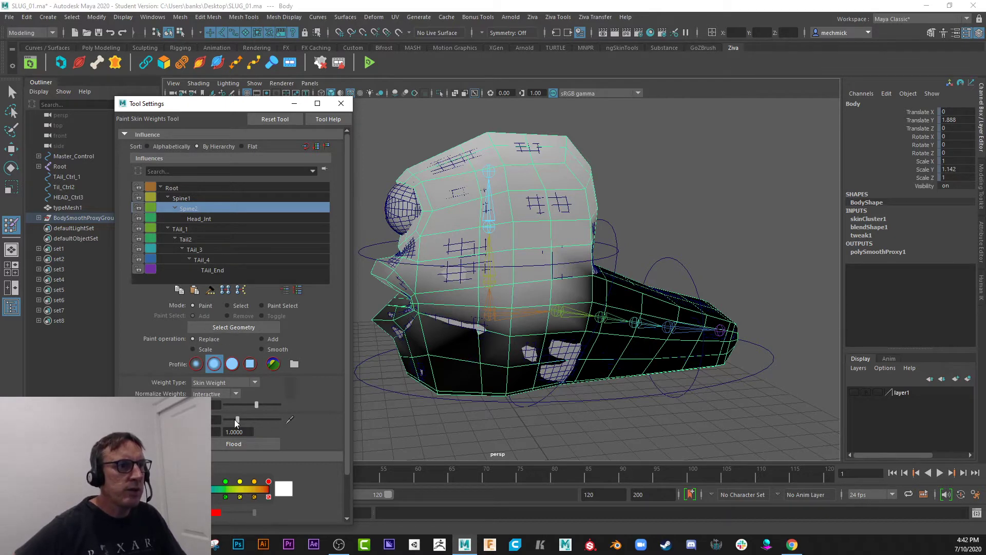
drag(234, 420, 224, 420)
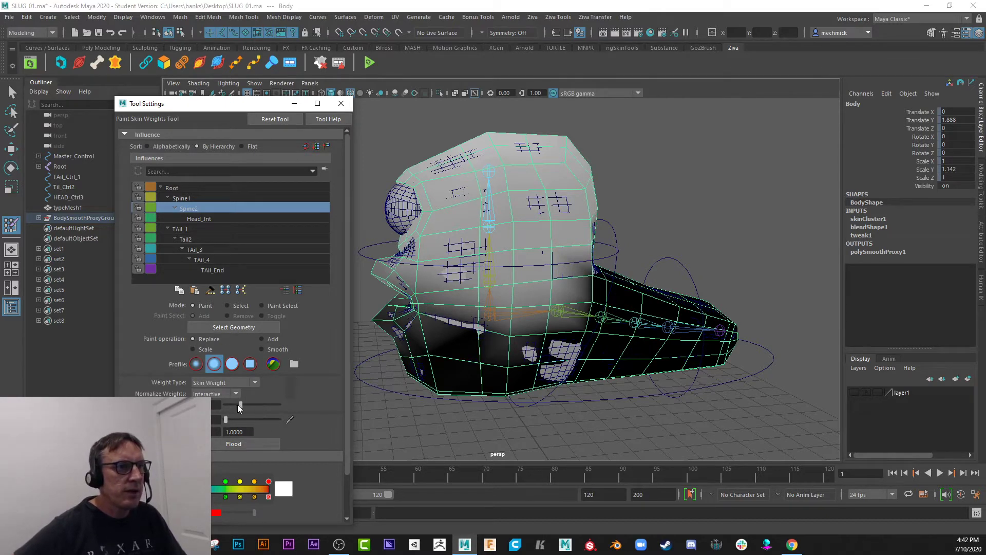
mouse_move(243, 405)
mouse_down()
mouse_move(256, 406)
mouse_move(221, 403)
mouse_move(243, 404)
mouse_up()
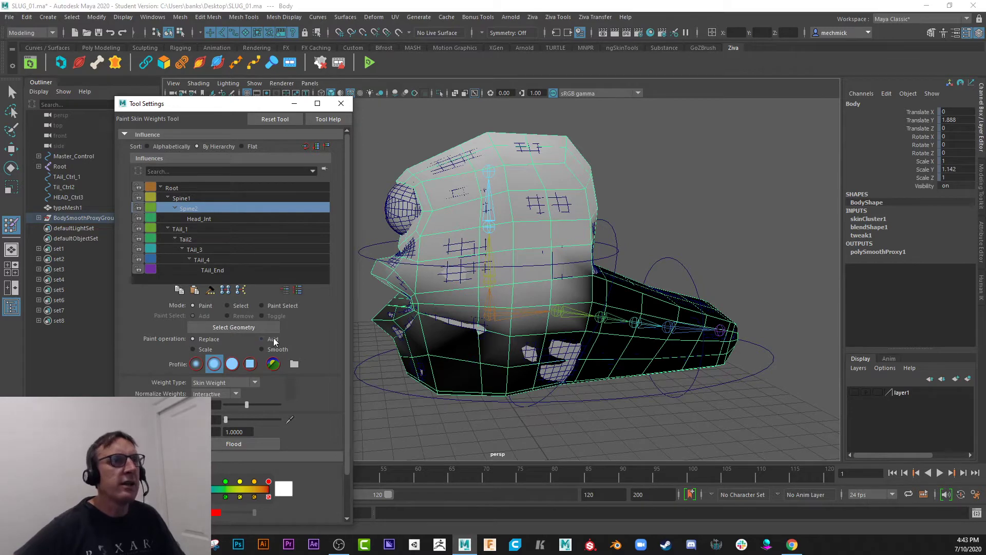
Rotate the head control nurbsCircle2 forward to about 19.7° in X to test the deformation, and undo the rotation.
mouse_move(487, 243)
alt+mouse_down()
mouse_move(502, 234)
mouse_move(475, 244)
alt+mouse_up()
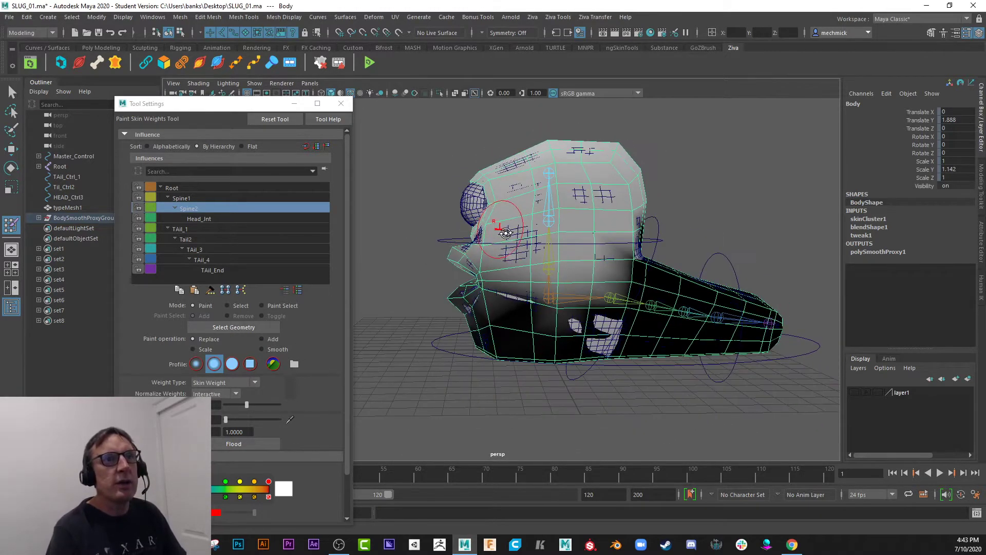
key(w)
click(452, 241)
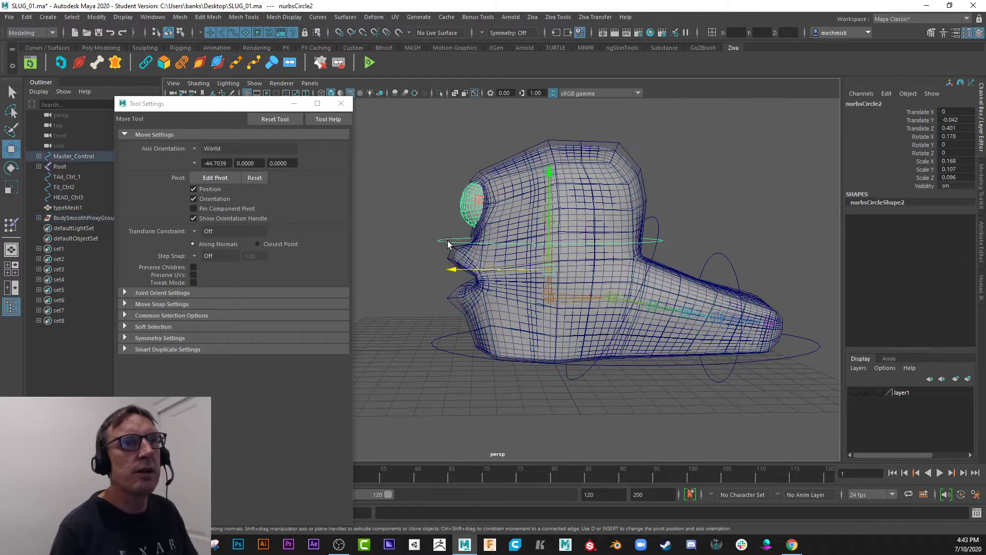
key(e)
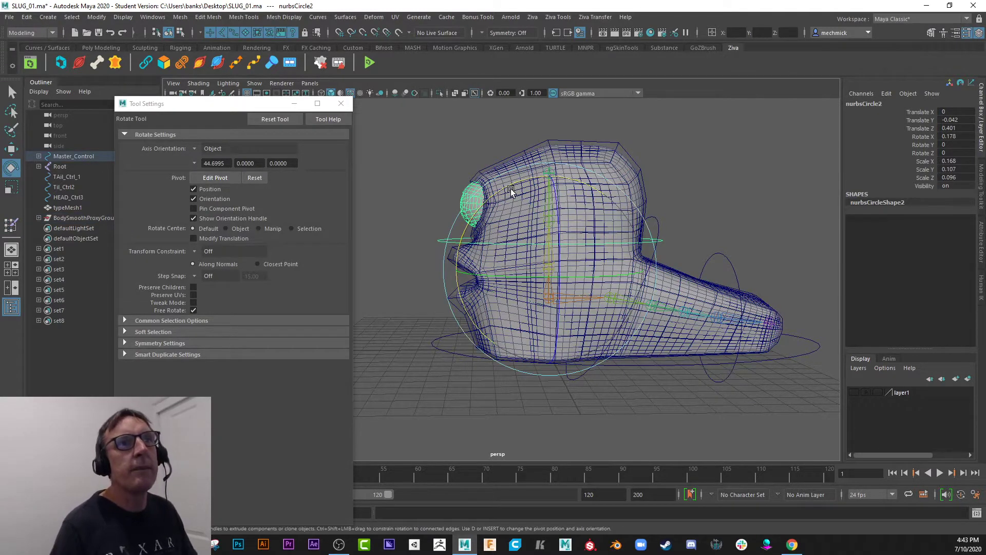
drag(513, 186, 488, 204)
mouse_move(492, 280)
alt+mouse_down()
mouse_move(468, 273)
mouse_move(492, 280)
alt+mouse_up()
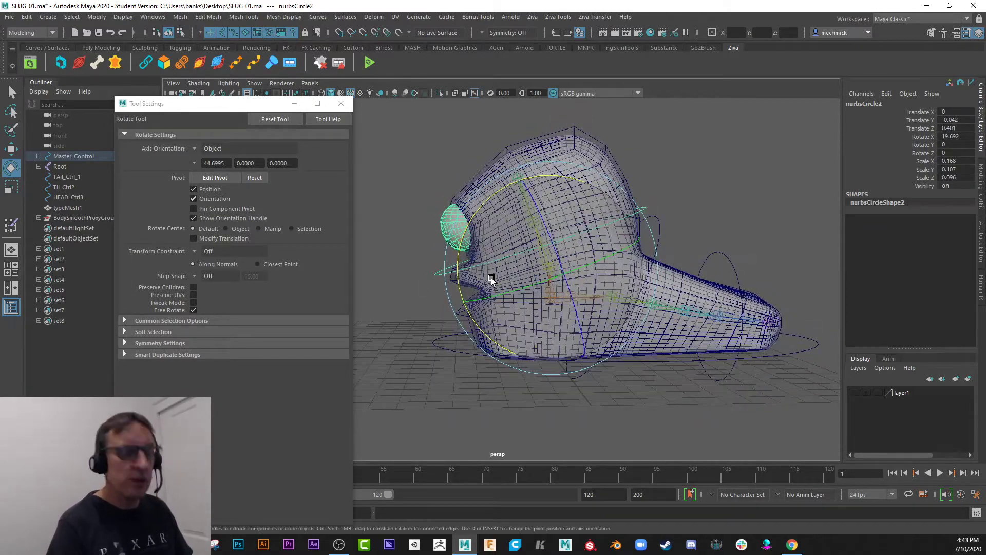
key(ctrl+z)
Test-rotate the tail control Til_Ctrl2, undo the rotation, and close the Tool Settings window.
alt+middle_drag(606, 279, 502, 256)
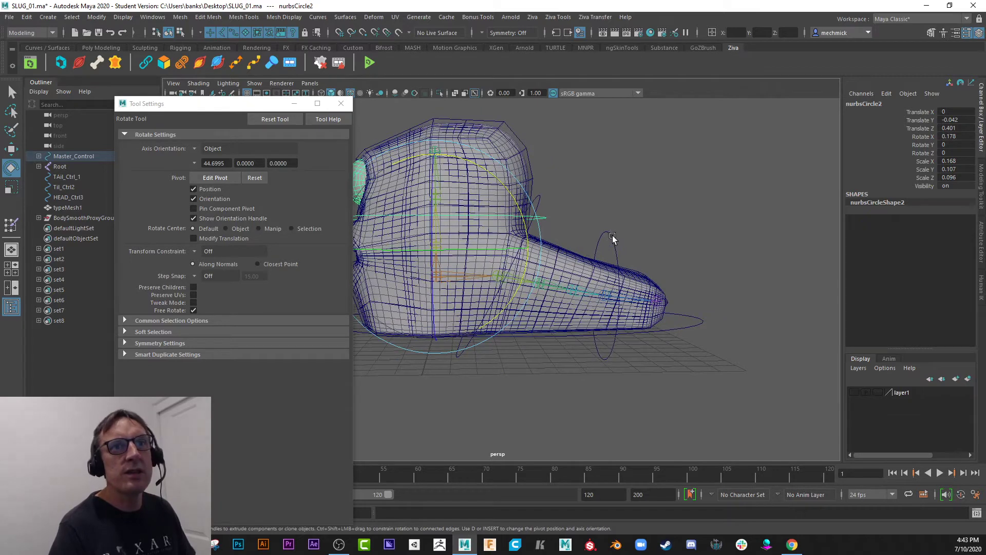
click(612, 237)
alt+drag(611, 242, 565, 238)
key(ctrl+z)
alt+middle_drag(537, 315, 528, 280)
click(341, 103)
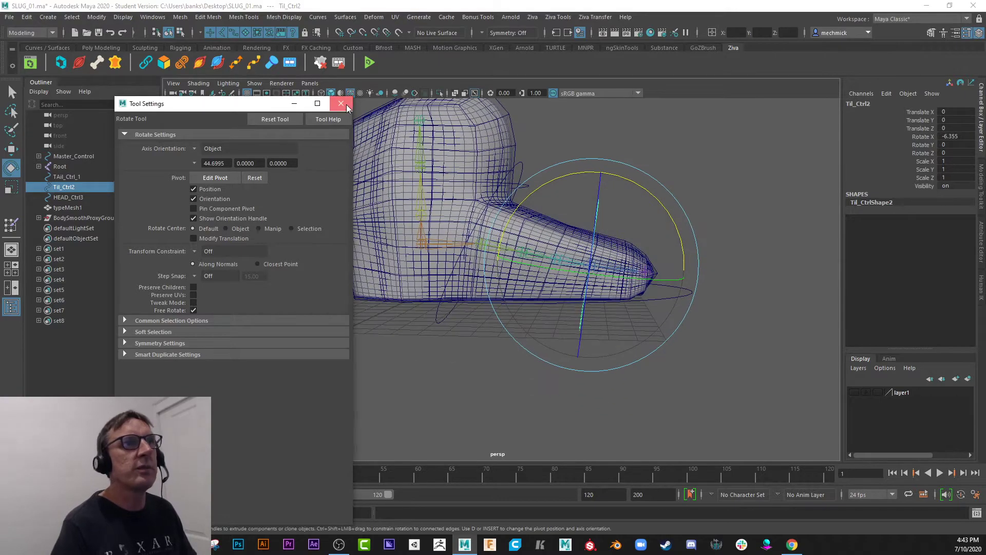
Examine the TAil_4 joint and the Til_Ctrl2 ring around the tail tip by selecting each in turn.
alt+right_drag(527, 259, 545, 295)
click(725, 169)
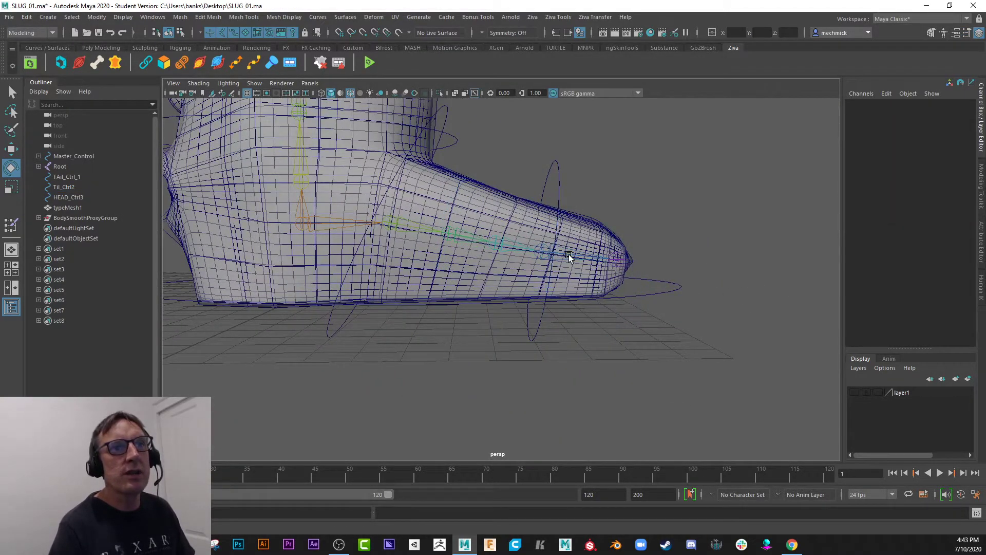
click(567, 256)
alt+drag(562, 260, 513, 279)
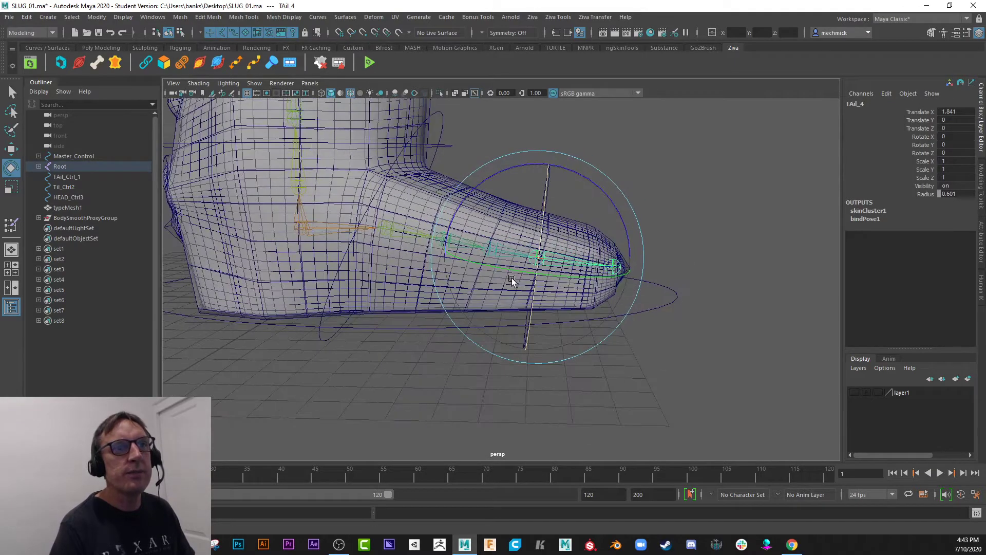
click(723, 227)
drag(551, 177, 555, 183)
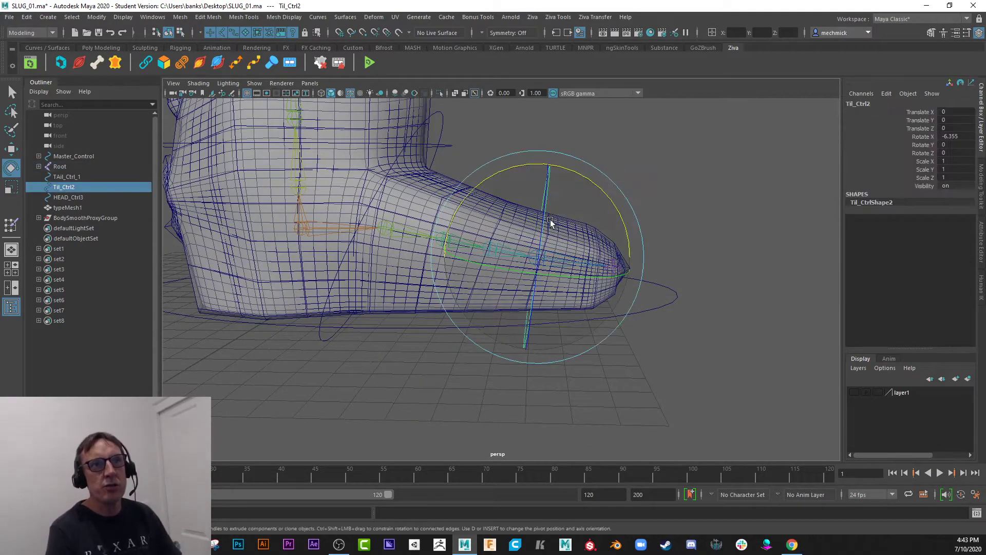
alt+drag(509, 265, 474, 267)
key(q)
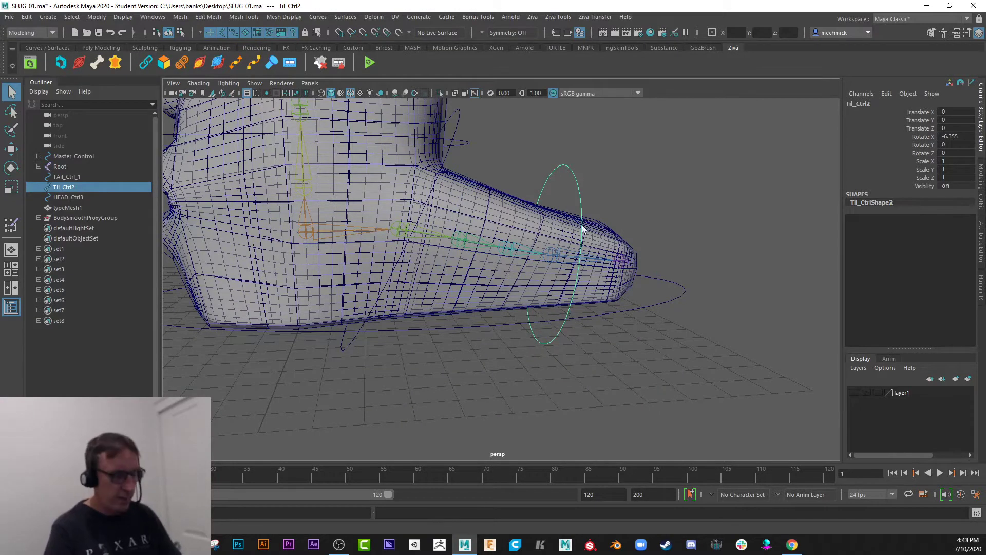
Check the tail joints up close by highlighting the chain from TAil_1 and the single TAil_4 joint.
alt+right_drag(555, 269, 592, 272)
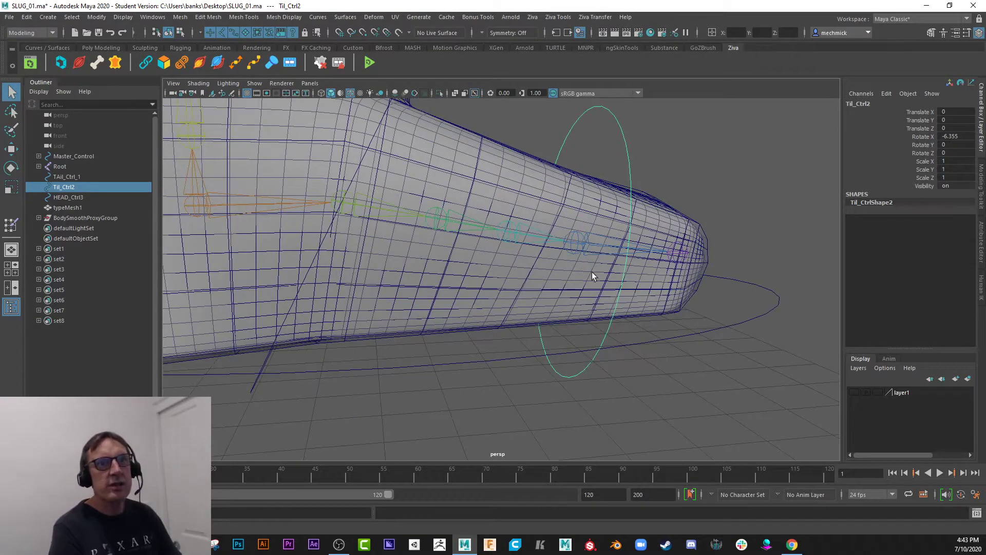
click(510, 239)
click(382, 218)
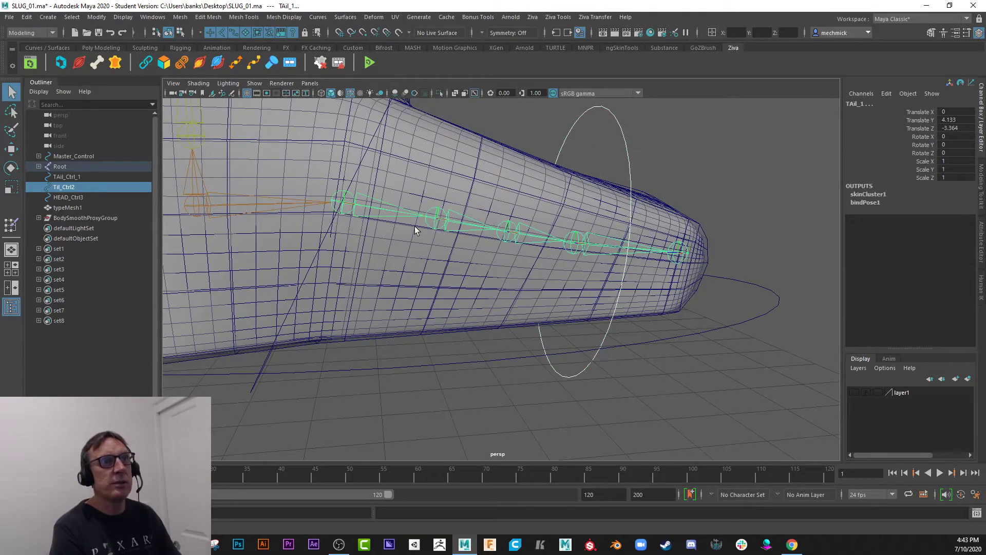
click(646, 349)
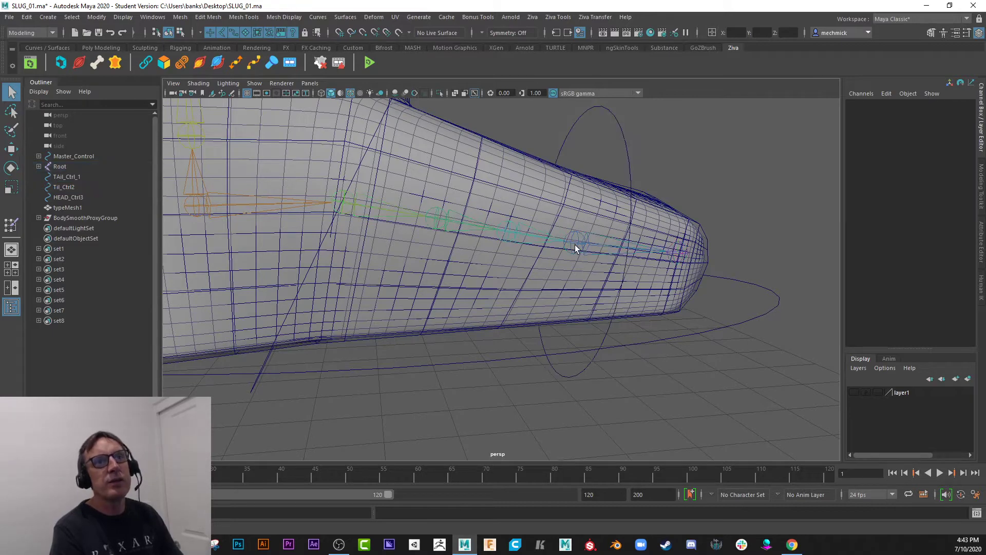
click(583, 242)
click(715, 176)
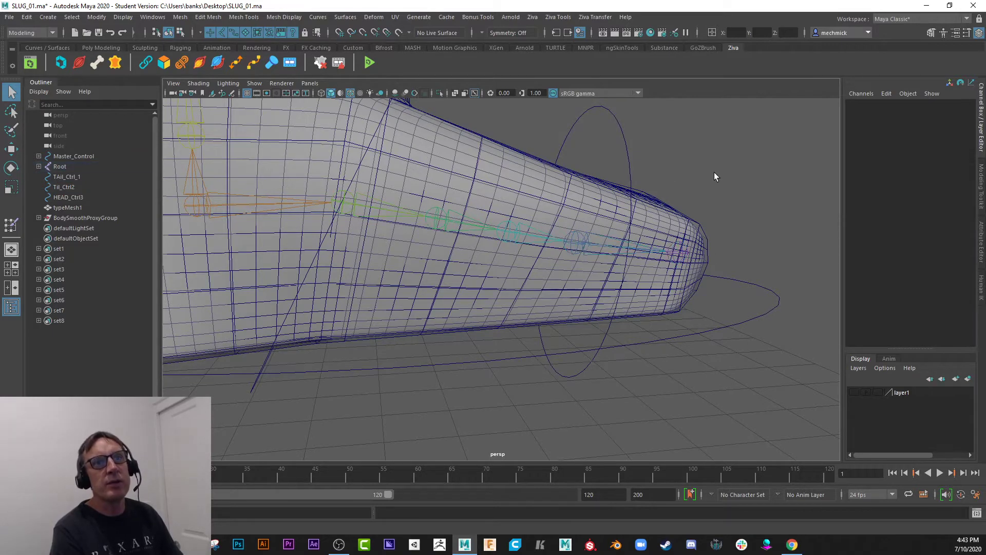
Select Til_Ctrl2 followed by the TAil_4 joint and switch to the Rigging menu set.
click(629, 158)
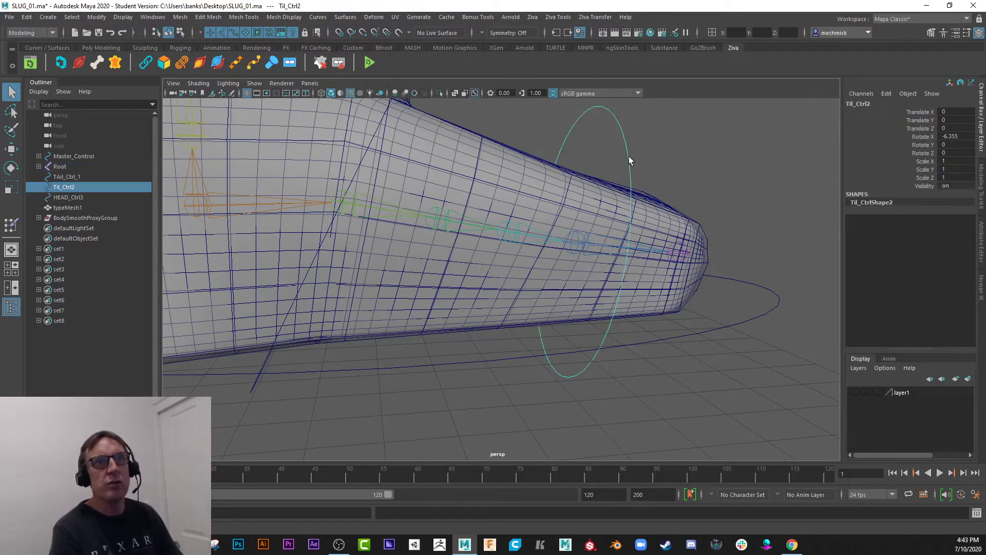
shift+click(578, 242)
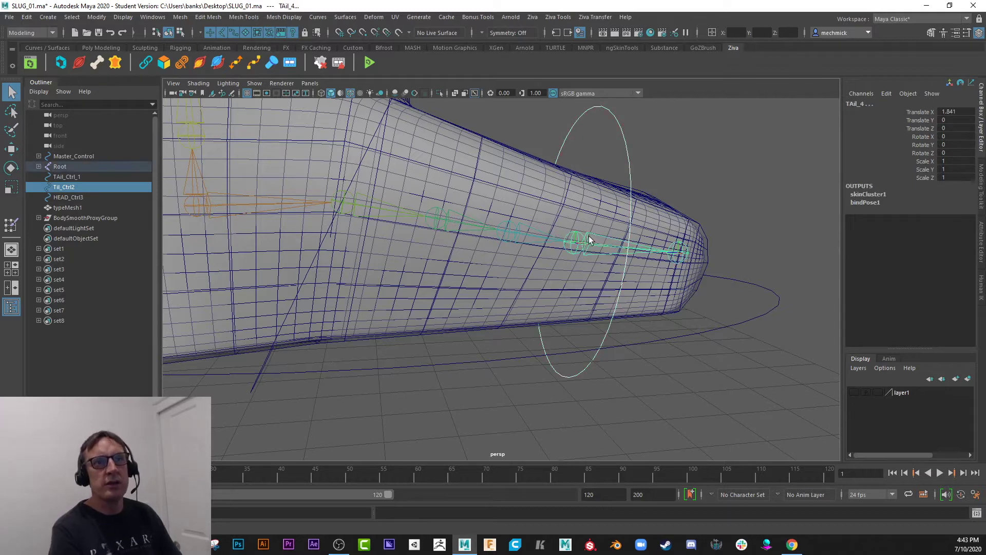
click(53, 33)
click(21, 54)
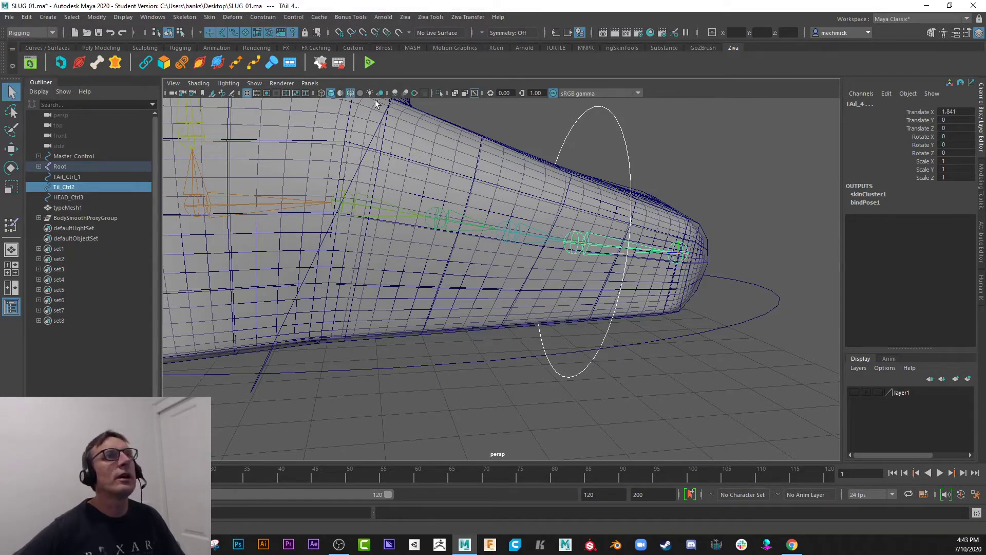
Parent-constrain the TAil_4 joint to Til_Ctrl2 with Maintain offset on, all translate and rotate axes, and weight 1.
click(266, 19)
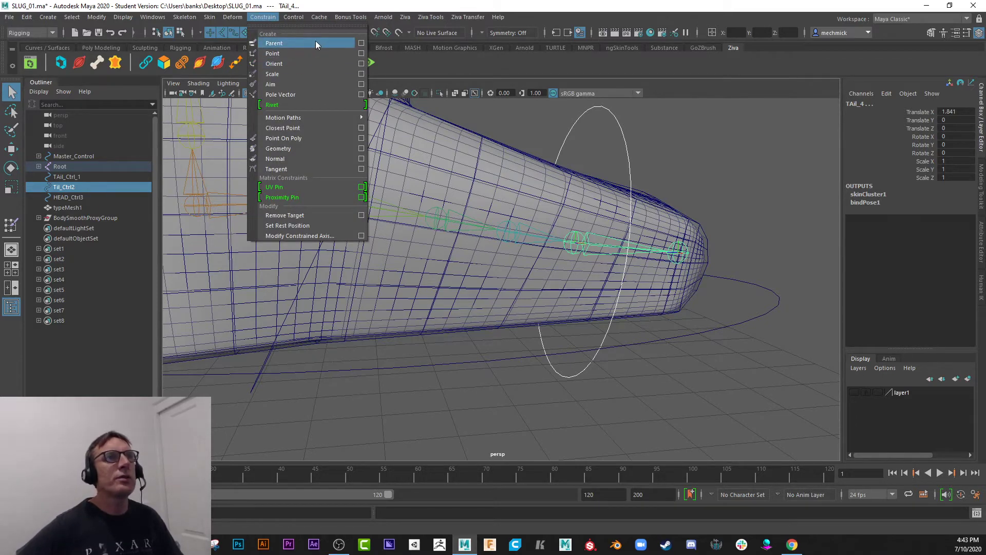
click(362, 45)
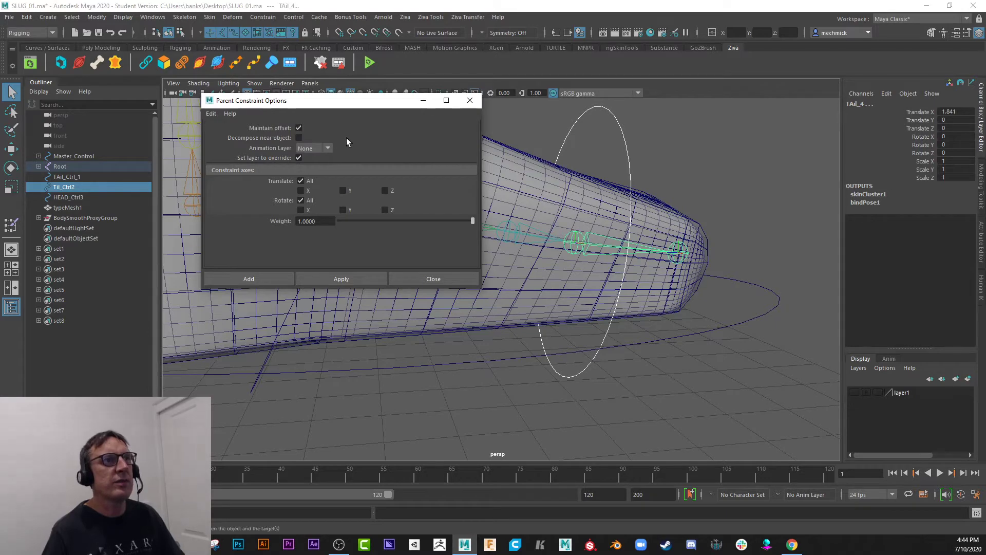
click(274, 280)
Rotate Til_Ctrl2 to test how the constrained tail tip follows, and undo the rotation.
click(627, 147)
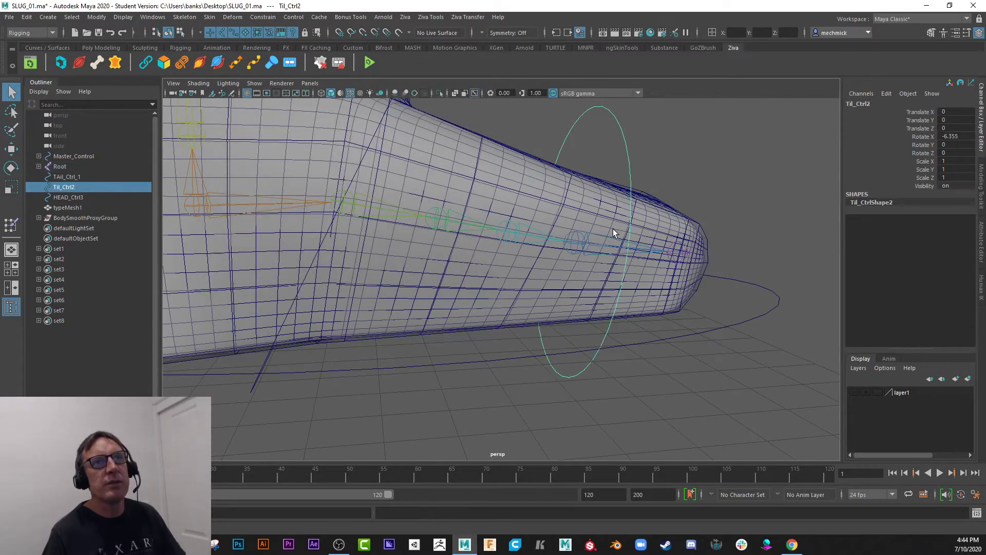
scroll(605, 229, down, 3)
key(e)
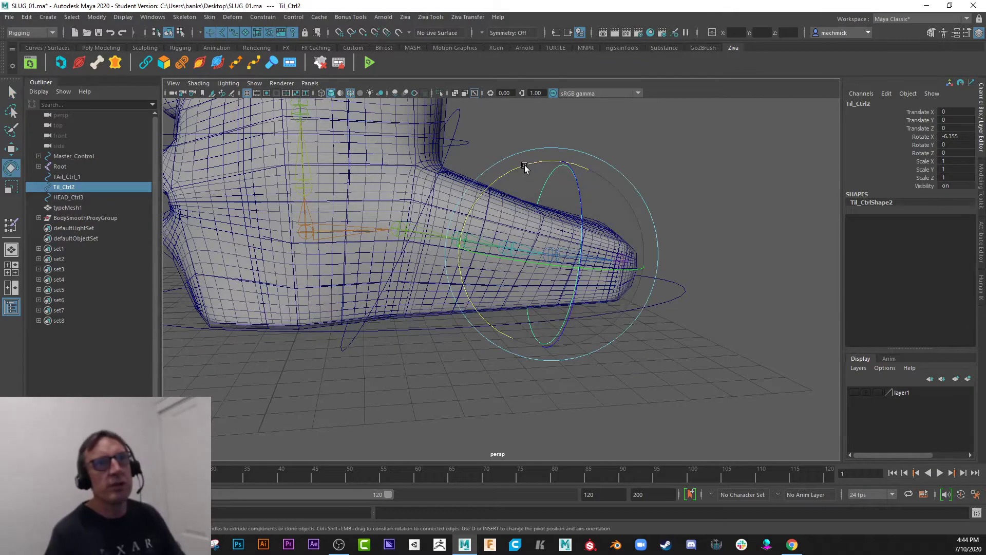
drag(525, 165, 472, 241)
key(ctrl+z)
Move Til_Ctrl2 to test the tail tip's translation, and undo the move and the parent constraint on TAil_4.
key(w)
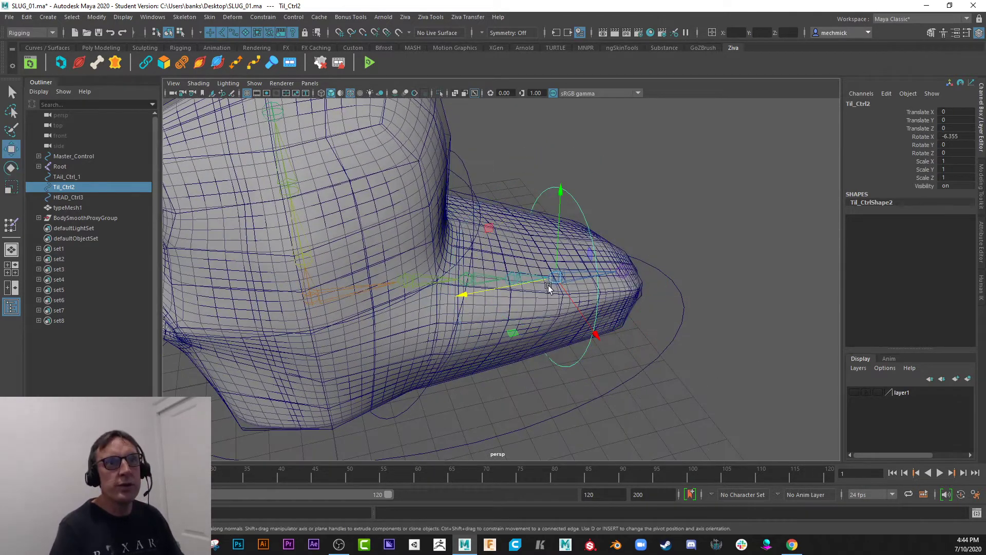
drag(552, 284, 540, 244)
key(ctrl+z)
key(ctrl+z)
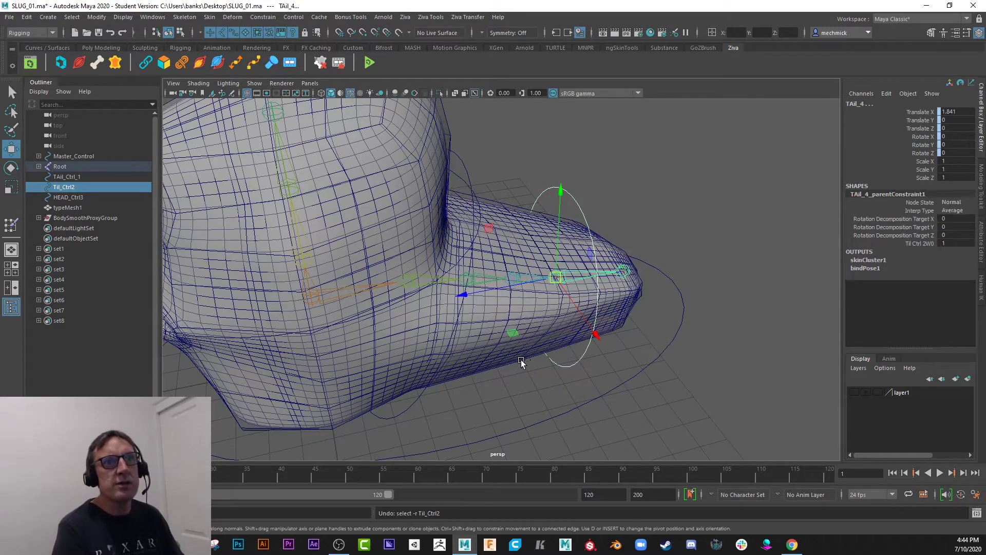
key(ctrl+z)
Reselect Til_Ctrl2 and rotate it slightly in X to test the control without the parent constraint.
alt+drag(515, 366, 521, 278)
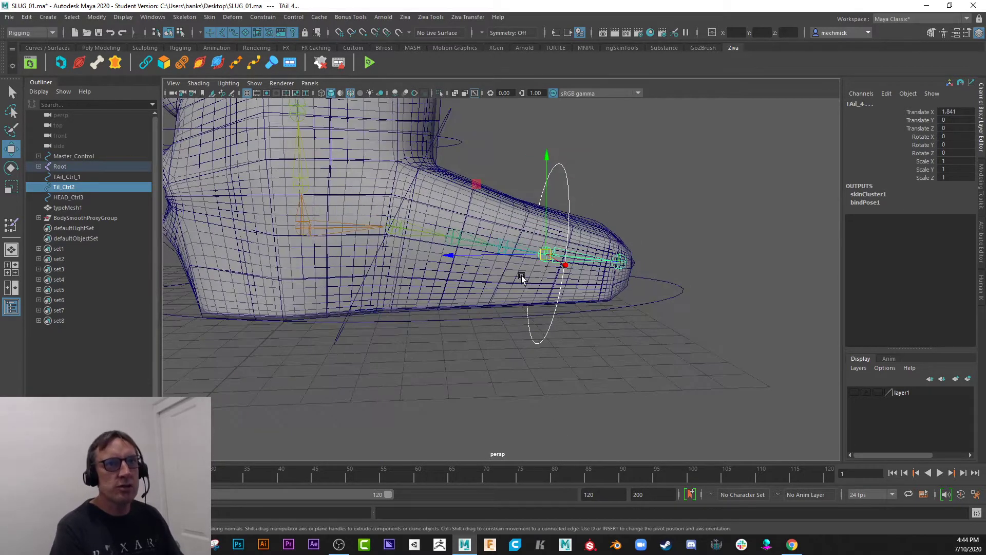
click(508, 157)
click(554, 168)
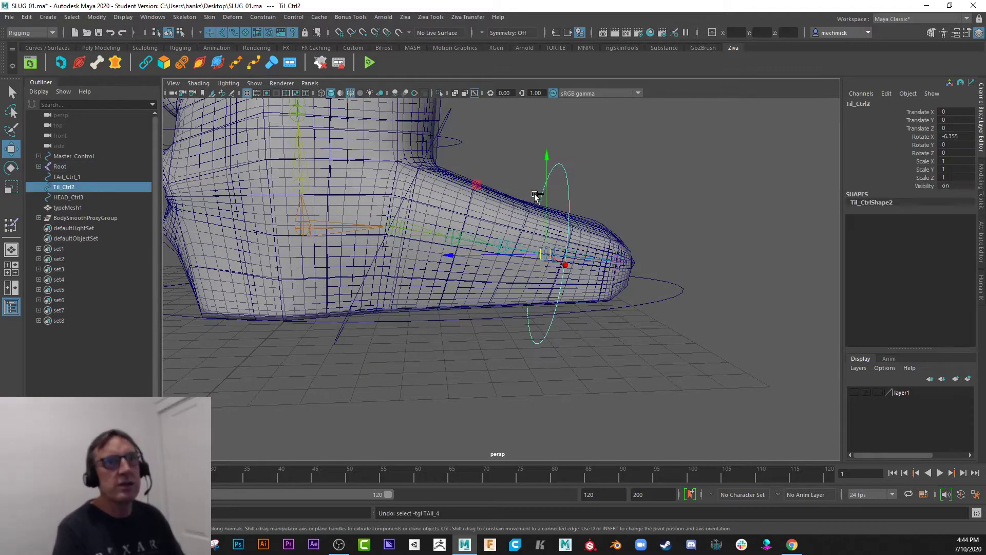
click(521, 165)
click(564, 169)
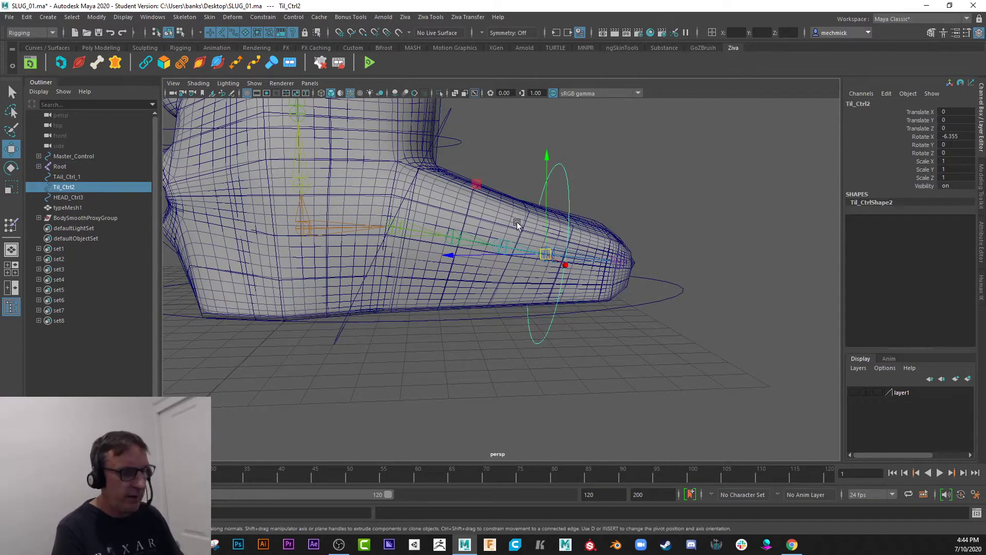
key(e)
mouse_move(526, 165)
mouse_down()
mouse_move(483, 201)
mouse_move(520, 169)
mouse_move(525, 176)
mouse_up()
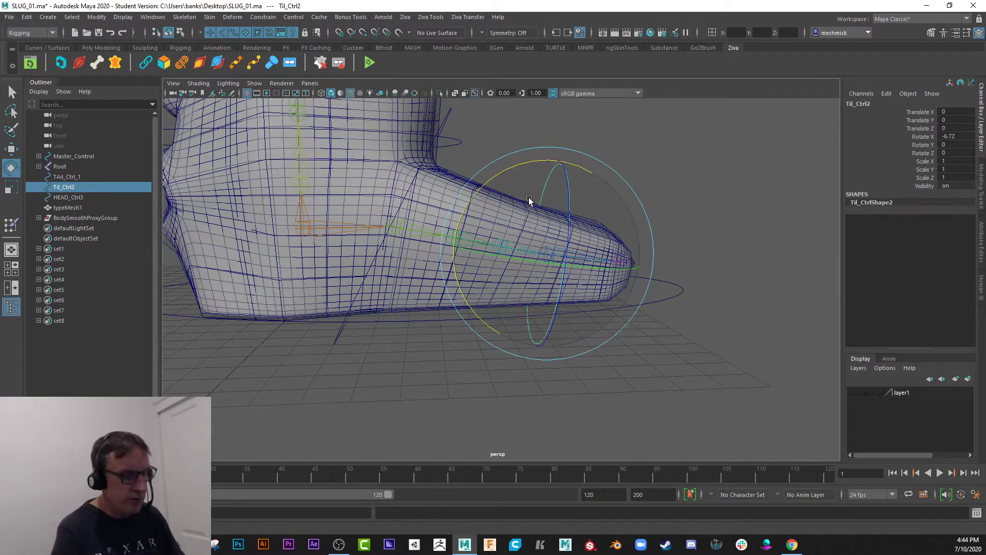
alt+right_drag(502, 221, 517, 253)
alt+middle_drag(518, 254, 457, 284)
Orient-constrain the TAil_4 joint to the Til_Ctrl2 control.
click(626, 170)
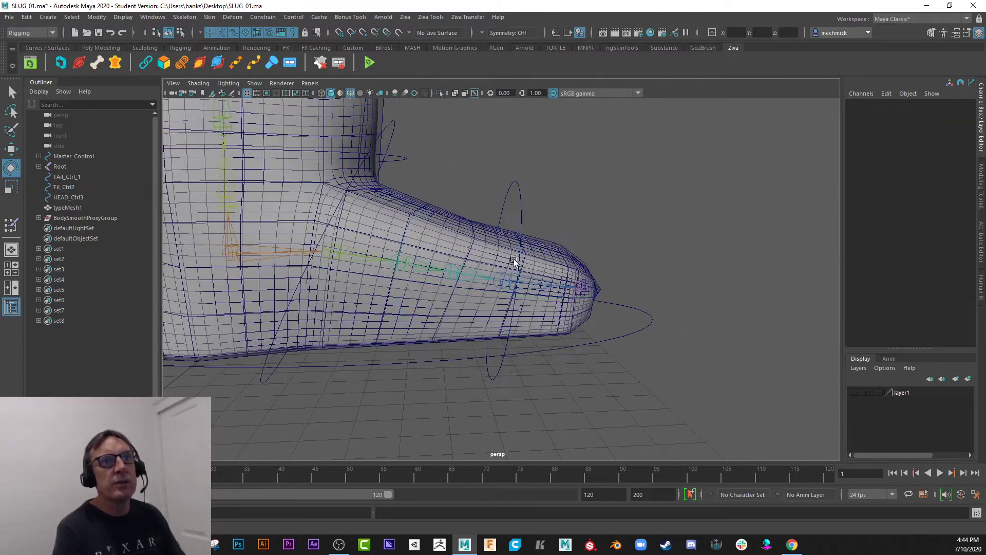
click(510, 200)
alt+right_drag(495, 260, 499, 282)
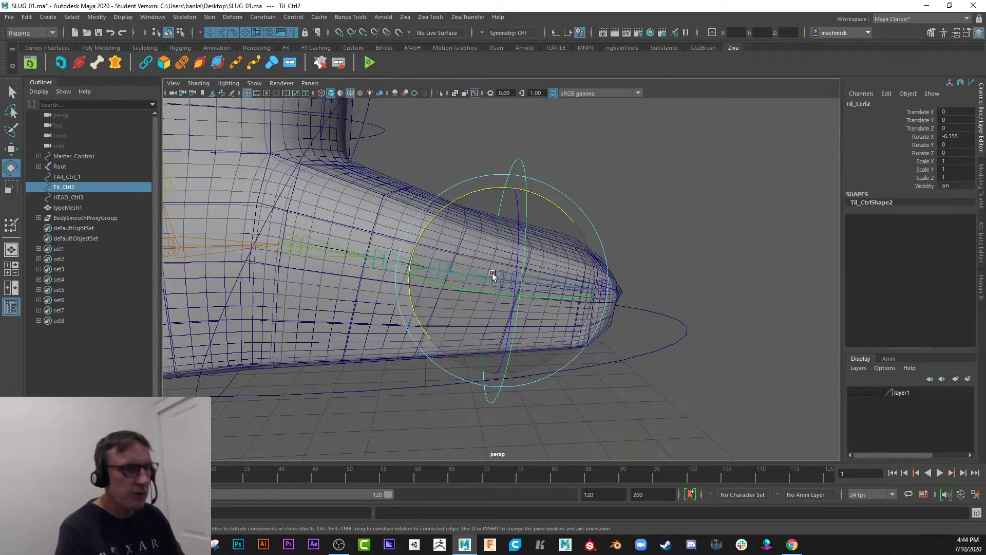
key(q)
click(501, 282)
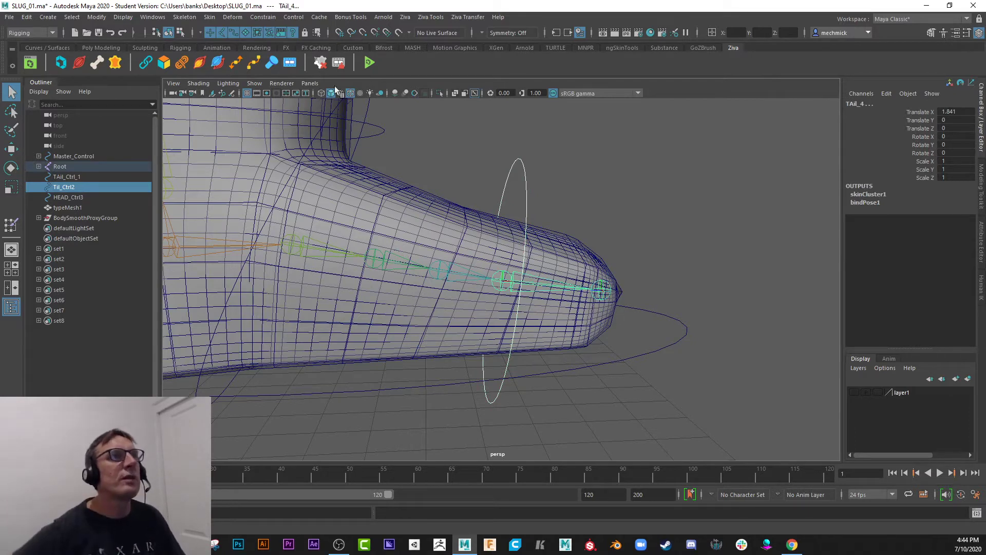
click(272, 18)
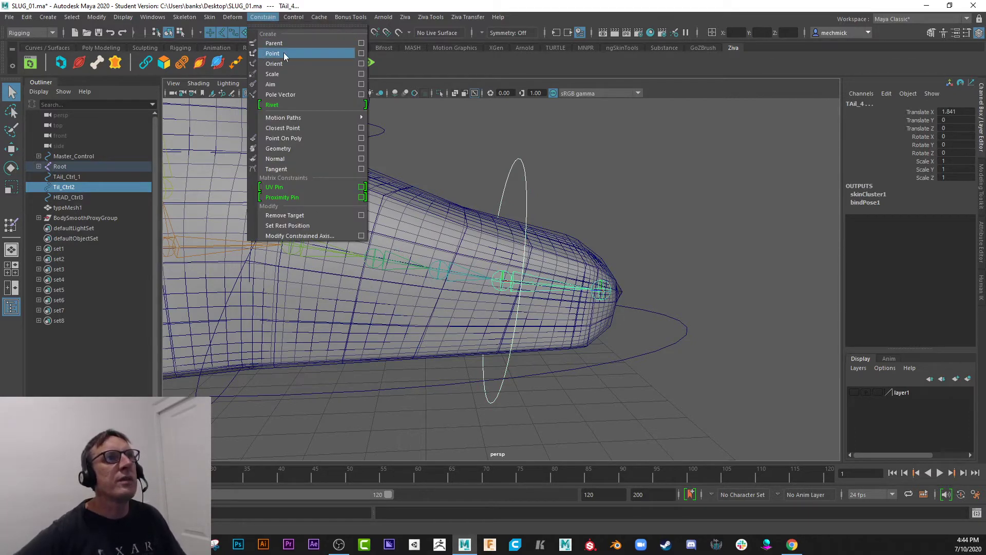
click(331, 63)
Rotate Til_Ctrl2 to test how the orient-constrained tail tip follows, and undo the rotation.
click(510, 183)
drag(511, 183, 550, 202)
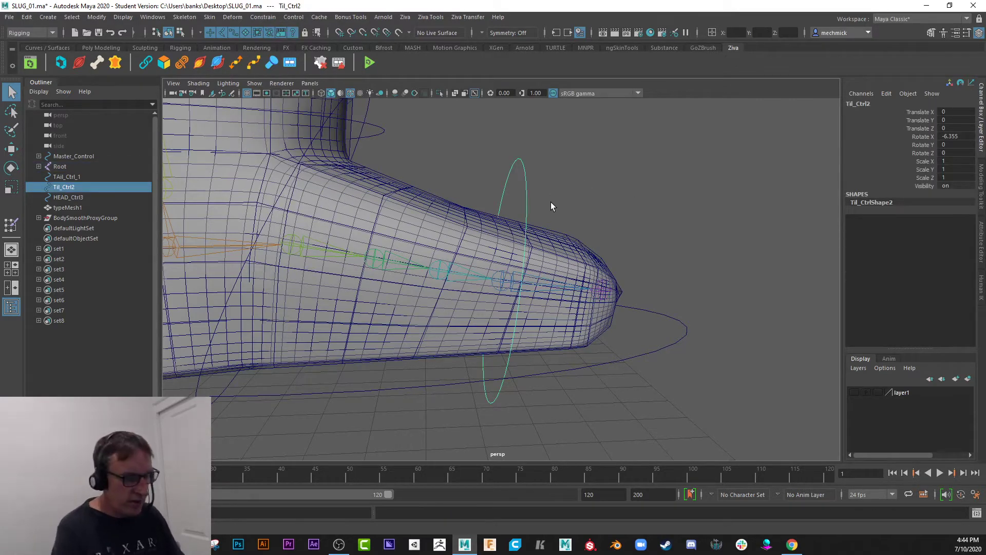
key(e)
drag(495, 187, 434, 269)
key(ctrl+z)
Move Til_Ctrl2 about -2.7 in X to test the orient constraint's response to translation, and undo the move.
key(w)
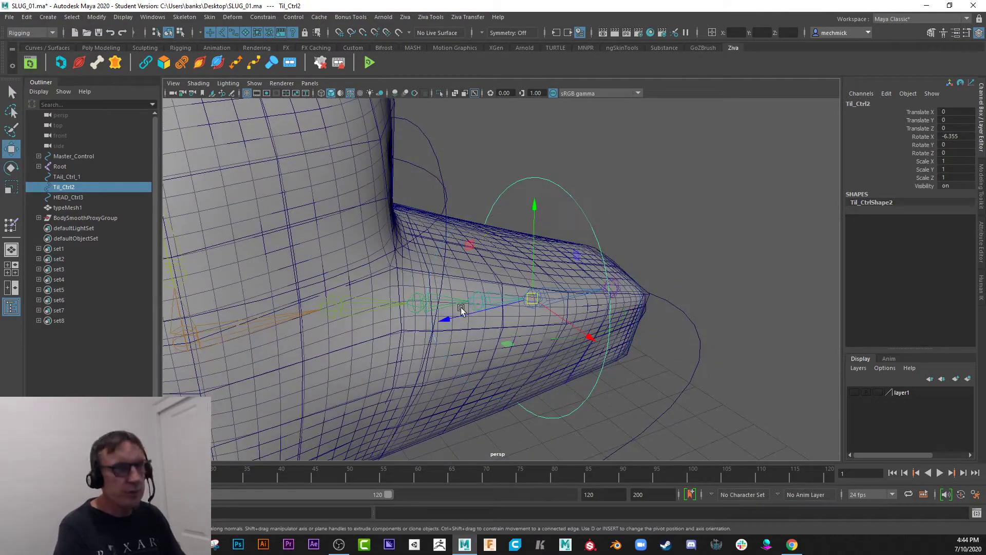
drag(574, 334, 561, 257)
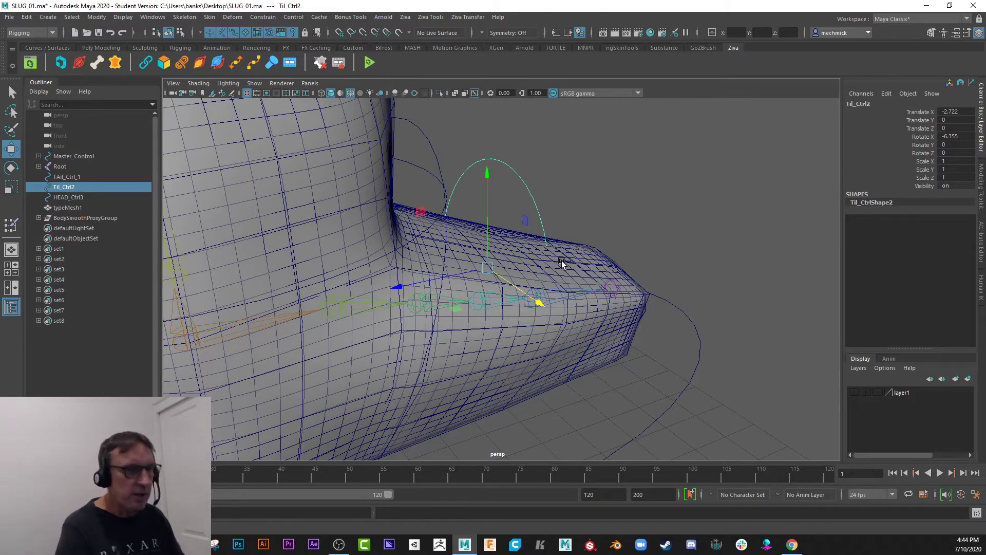
key(ctrl+z)
Undo the orient constraint on TAil_4, reselect Til_Ctrl2 for a test move, and undo that move.
alt+drag(502, 286, 467, 248)
click(466, 254)
key(ctrl+z)
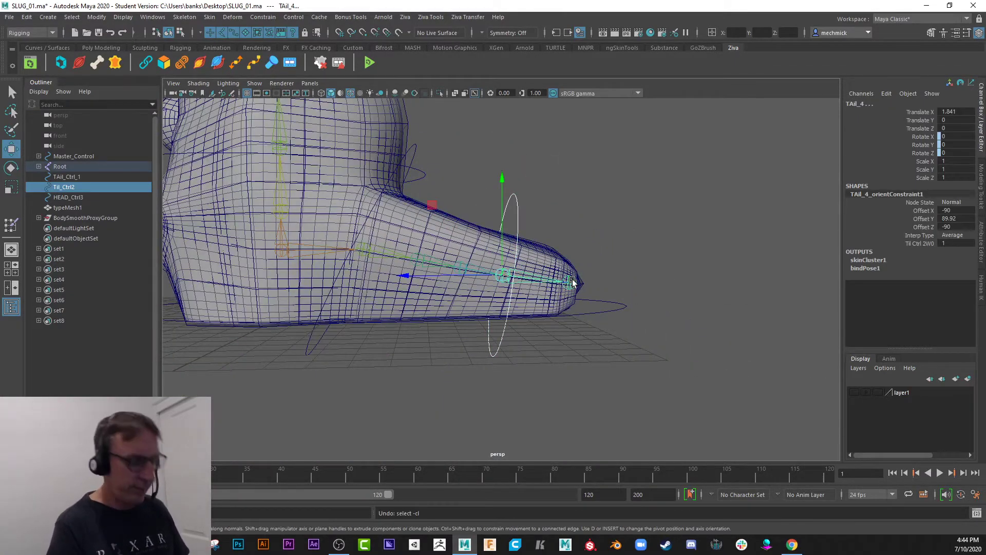
alt+drag(565, 268, 570, 275)
click(617, 228)
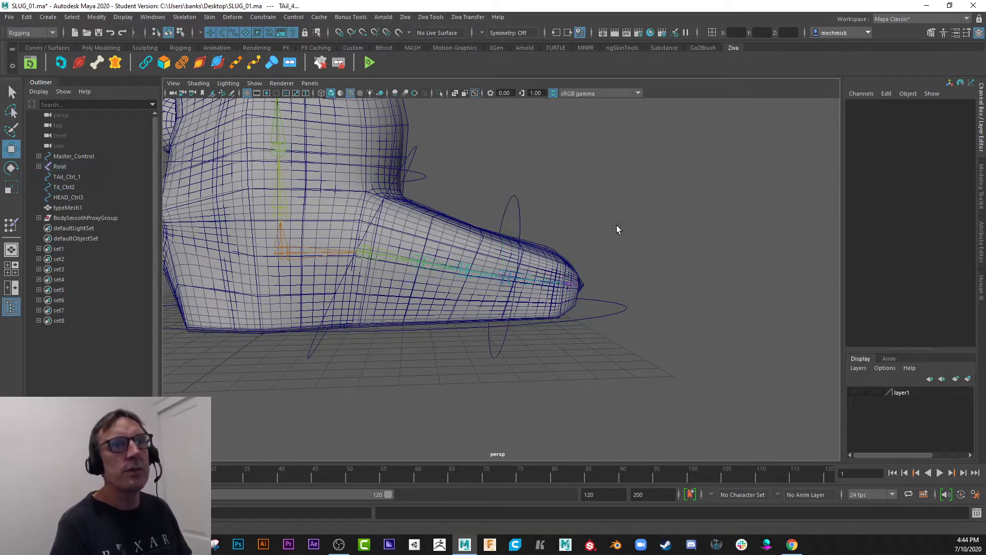
click(520, 223)
drag(507, 274, 827, 174)
key(ctrl+z)
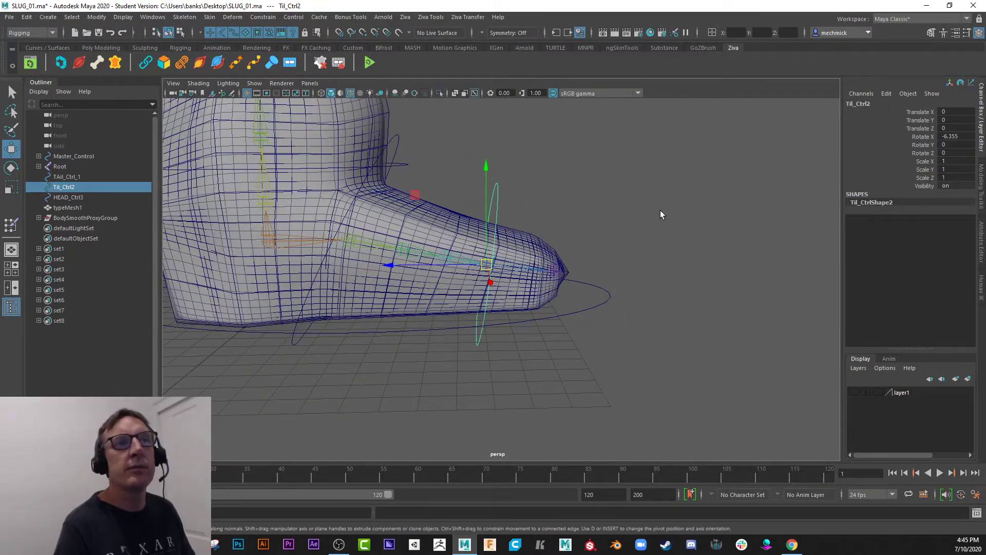
Freeze the transformations of the Til_Ctrl2 control.
alt+drag(661, 215, 637, 268)
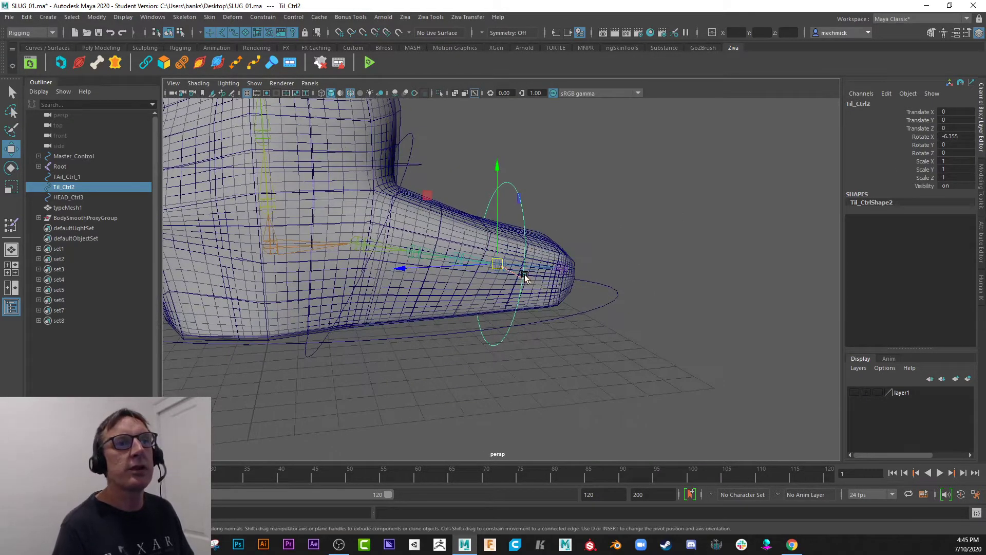
click(97, 17)
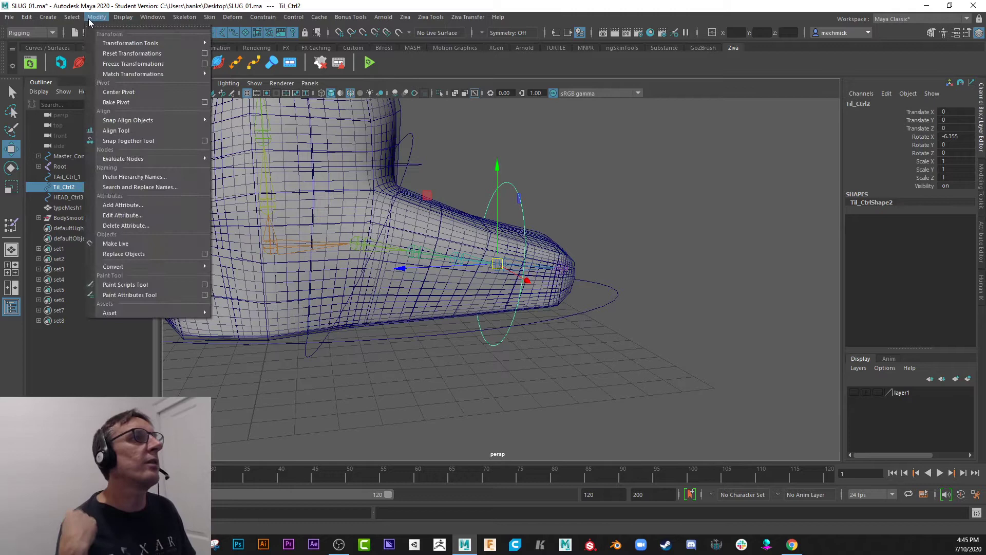
click(119, 64)
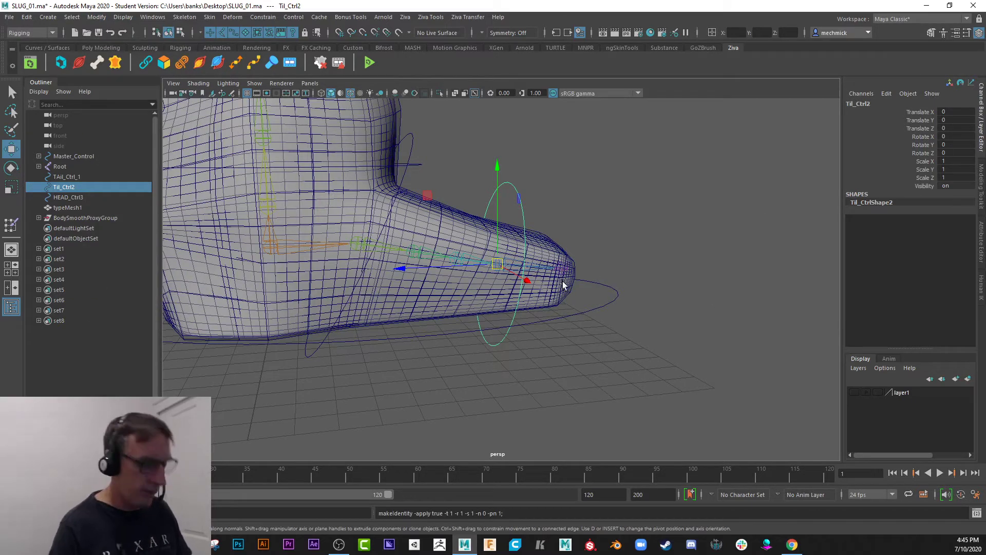
Parent-constrain the TAil_4 joint to the Til_Ctrl2 control.
alt+drag(562, 285, 564, 307)
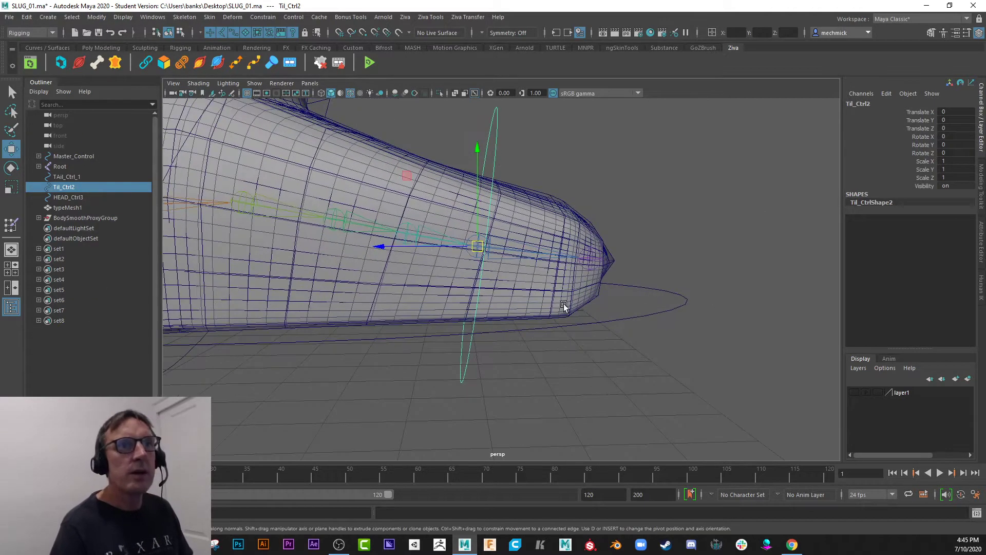
shift+click(510, 254)
click(263, 17)
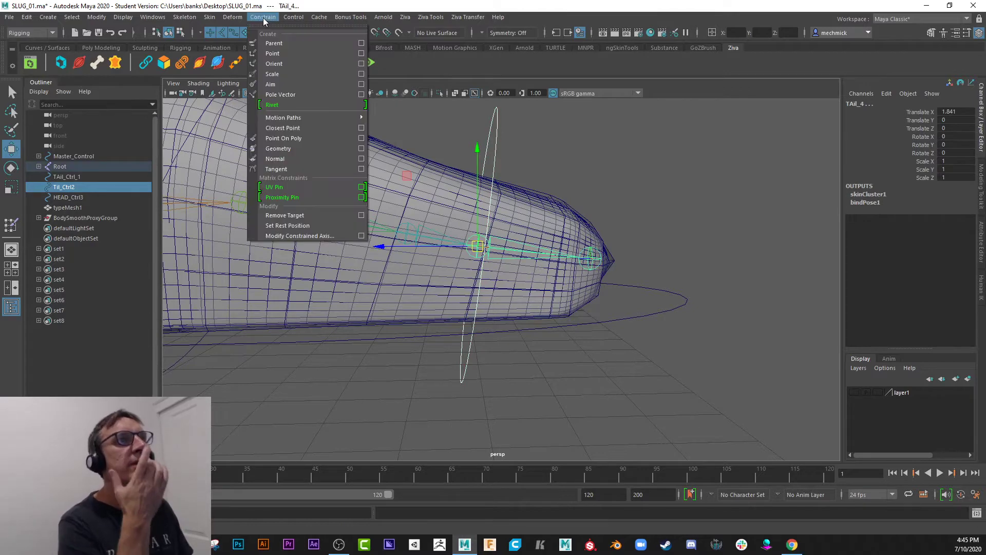
click(284, 42)
Rotate Til_Ctrl2 about 43.6 degrees in X to bend the tail tip upward.
alt+drag(740, 286, 489, 180)
click(493, 180)
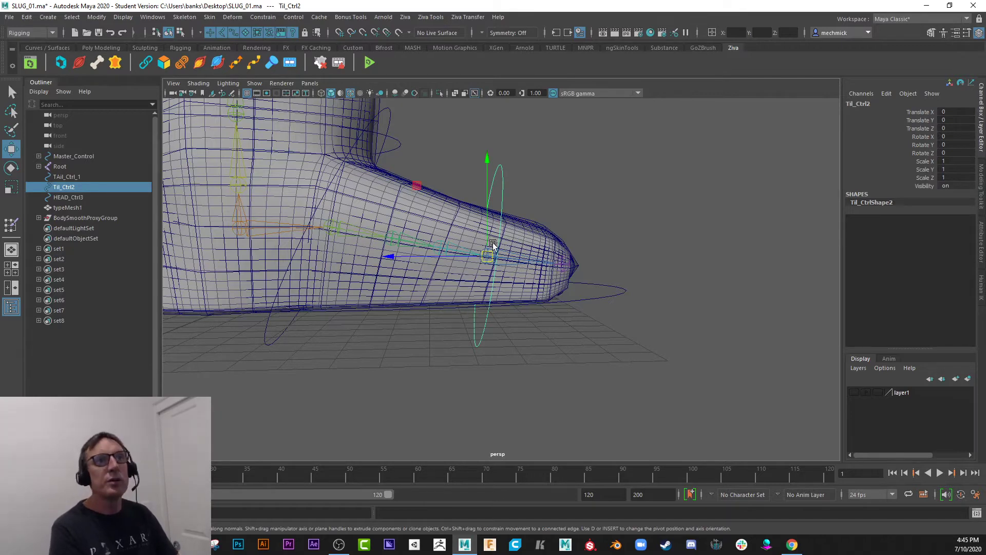
key(e)
drag(452, 172, 384, 188)
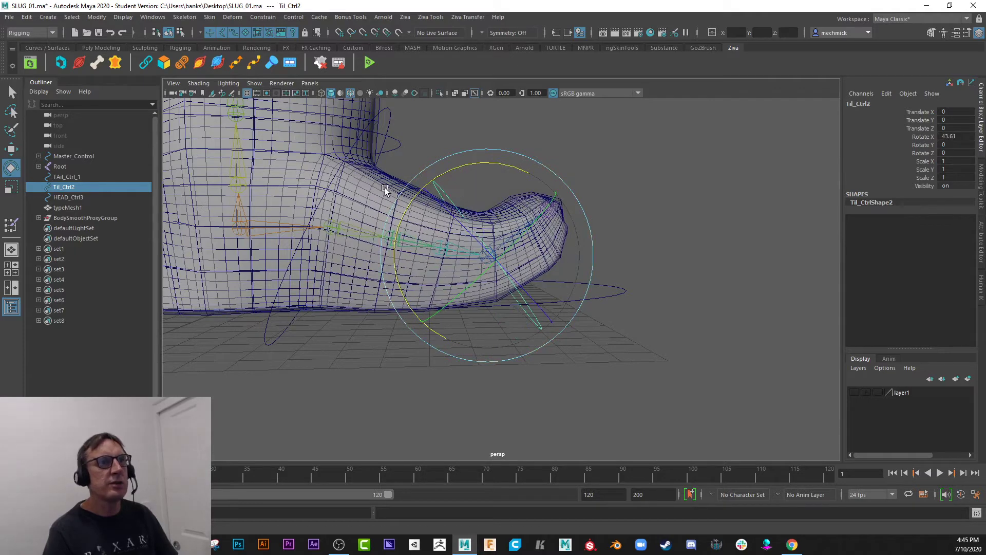
Select the Body mesh and open the Paint Skin Weights Tool's settings for it.
click(384, 188)
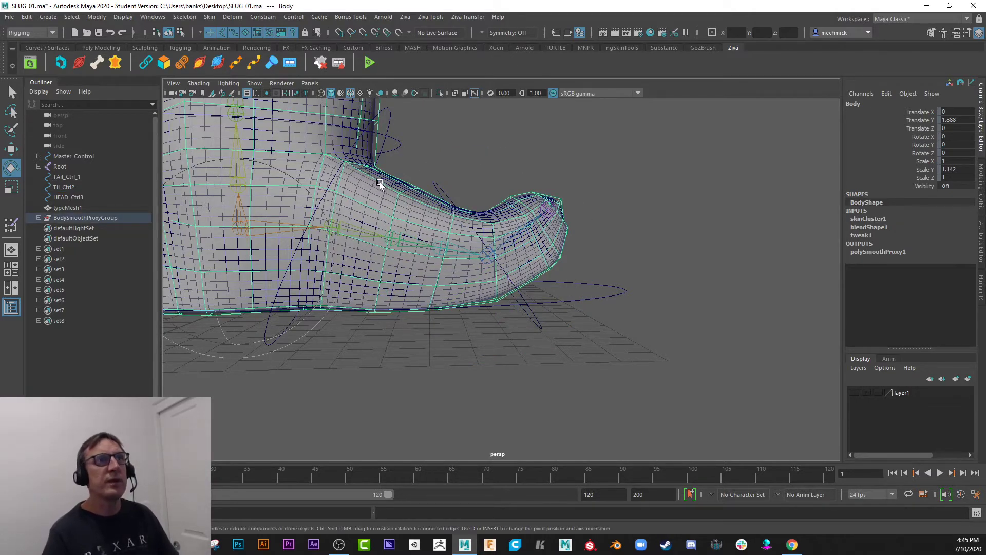
right_drag(381, 185, 330, 174)
drag(263, 109, 211, 90)
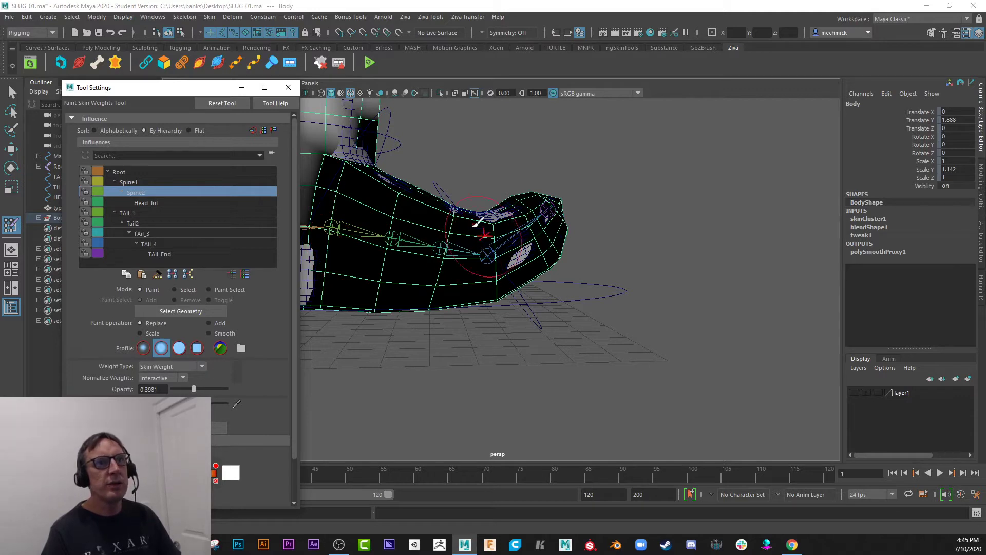
Step through the Body's joint influences from Spine1 to TAil_4 and examine each one's skin weights.
click(138, 182)
key(Down)
key(Down)
key(Down)
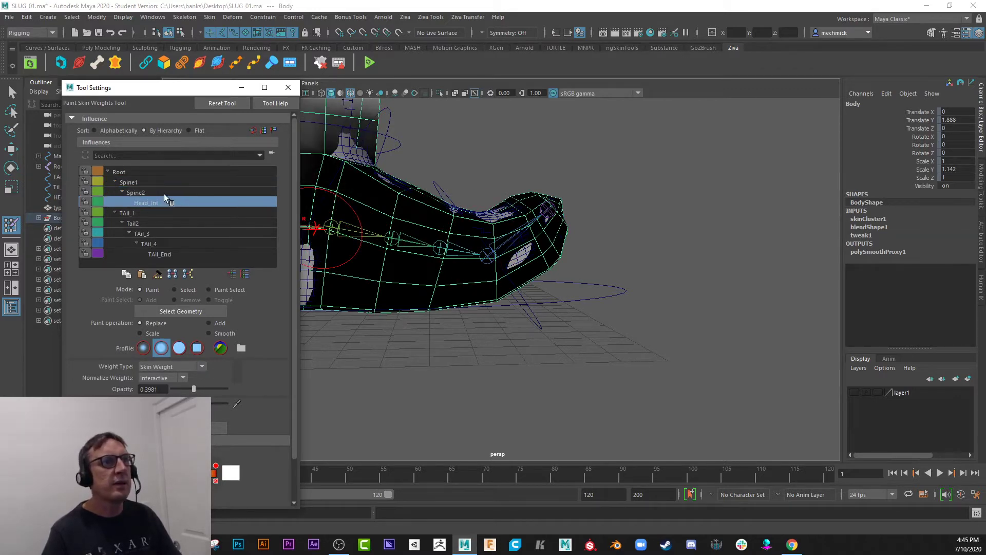
key(Down)
key(Down)
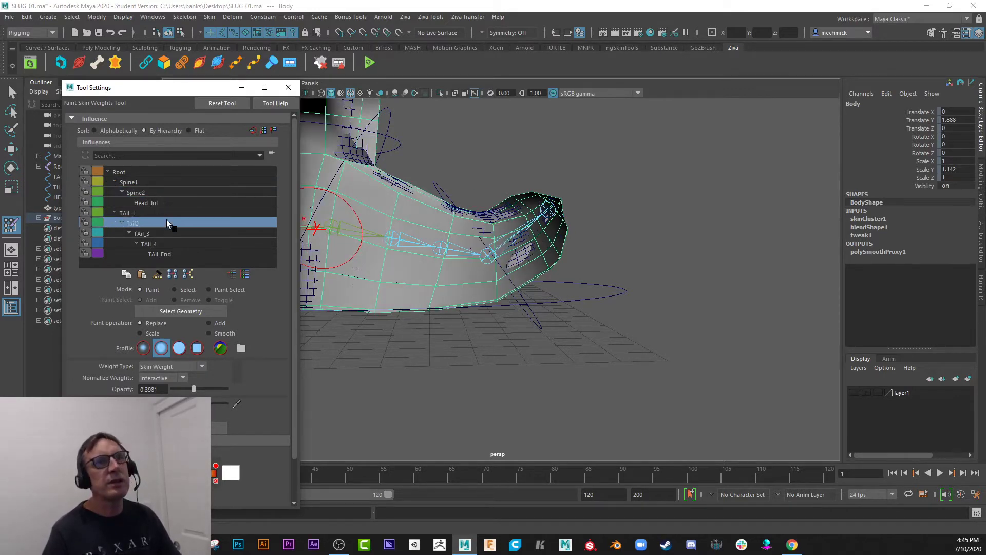
key(Down)
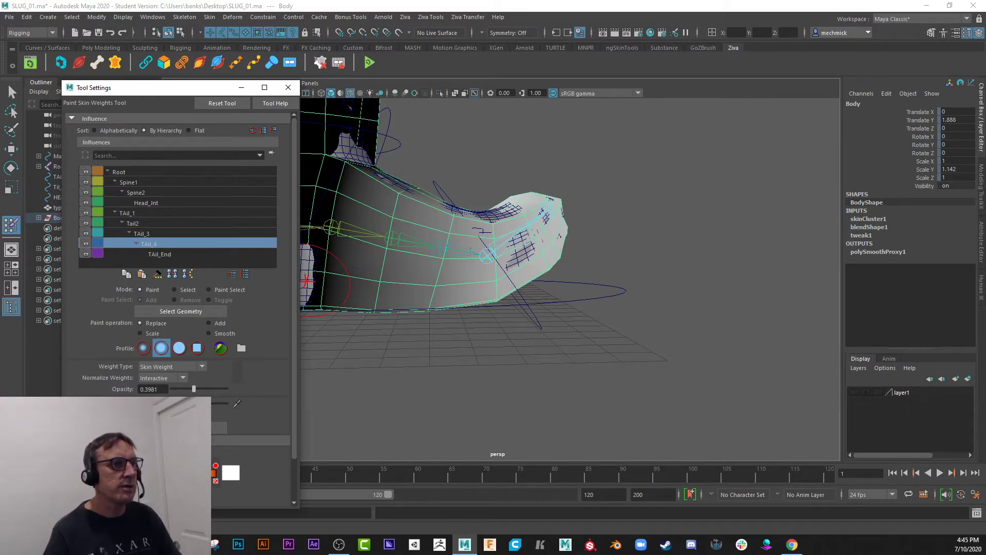
Paint down TAil_4's influence along the base and middle of the tail, using Replace at 0.3981 opacity.
mouse_move(331, 299)
mouse_down()
mouse_move(401, 200)
mouse_move(393, 167)
mouse_move(386, 300)
mouse_move(350, 252)
mouse_move(385, 247)
mouse_move(399, 194)
mouse_move(360, 242)
mouse_up()
alt+drag(465, 149, 408, 154)
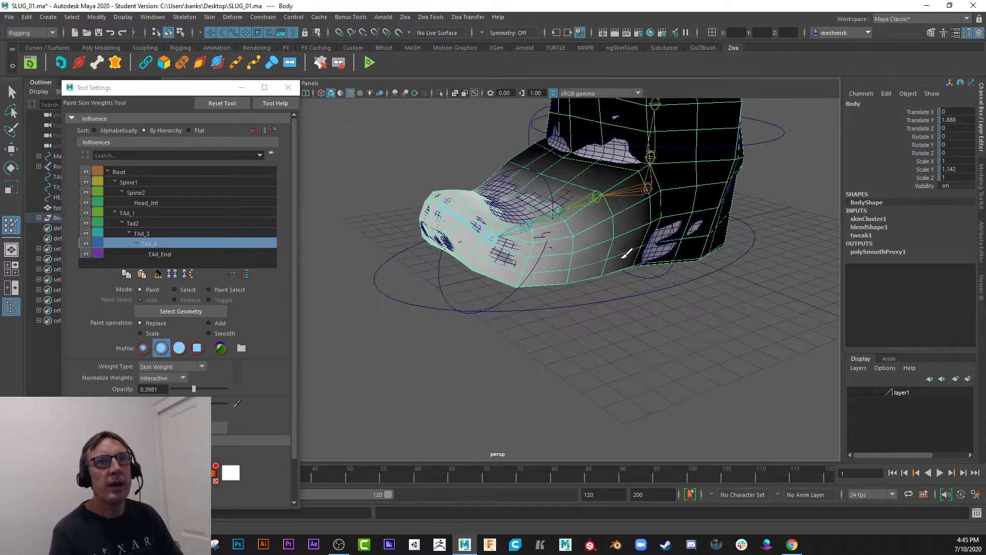
mouse_move(613, 282)
alt+mouse_down()
mouse_move(628, 267)
mouse_move(585, 222)
mouse_move(760, 194)
mouse_move(550, 240)
alt+mouse_up()
drag(454, 246, 463, 377)
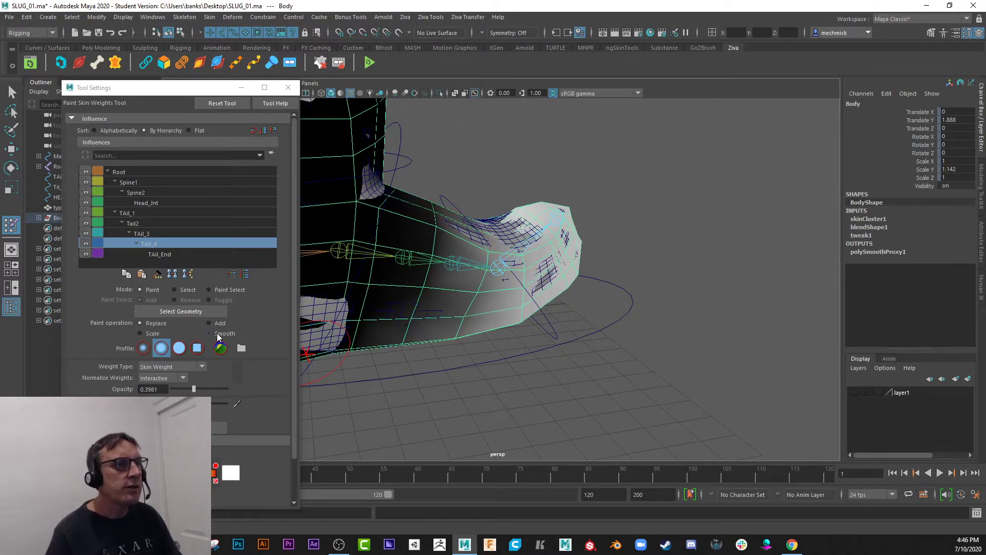
Flood TAil_4's skin weights with the Smooth operation at 0.2524 opacity, and close the tool settings.
click(222, 334)
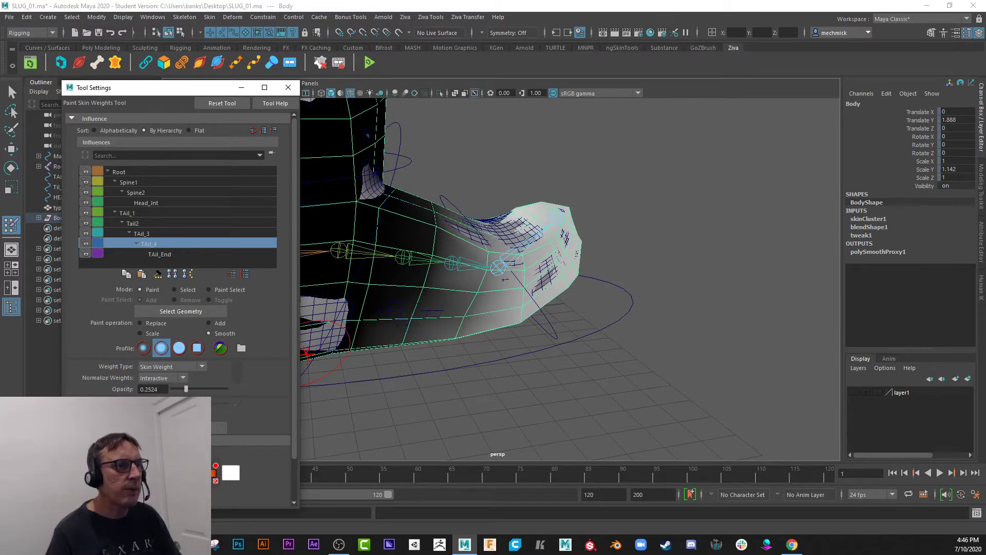
click(198, 427)
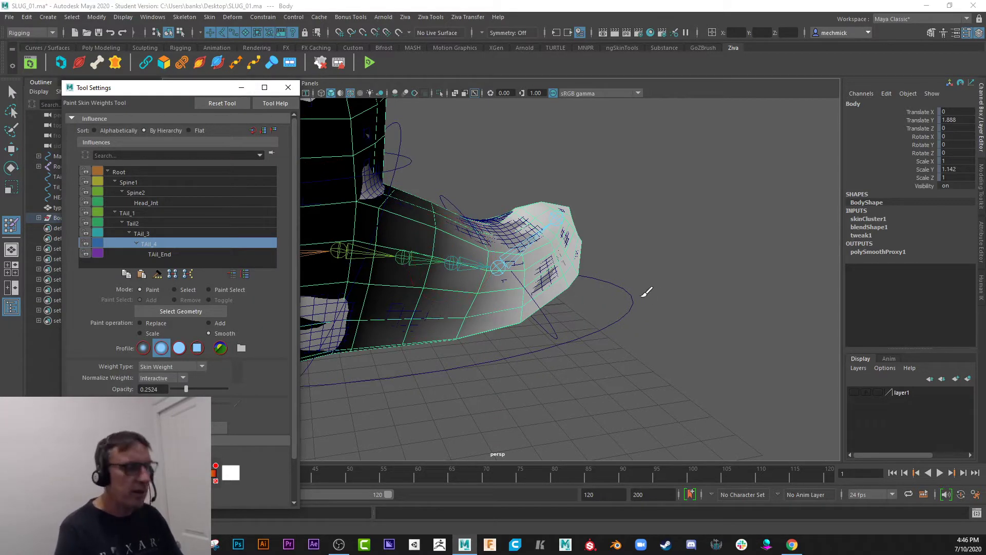
key(w)
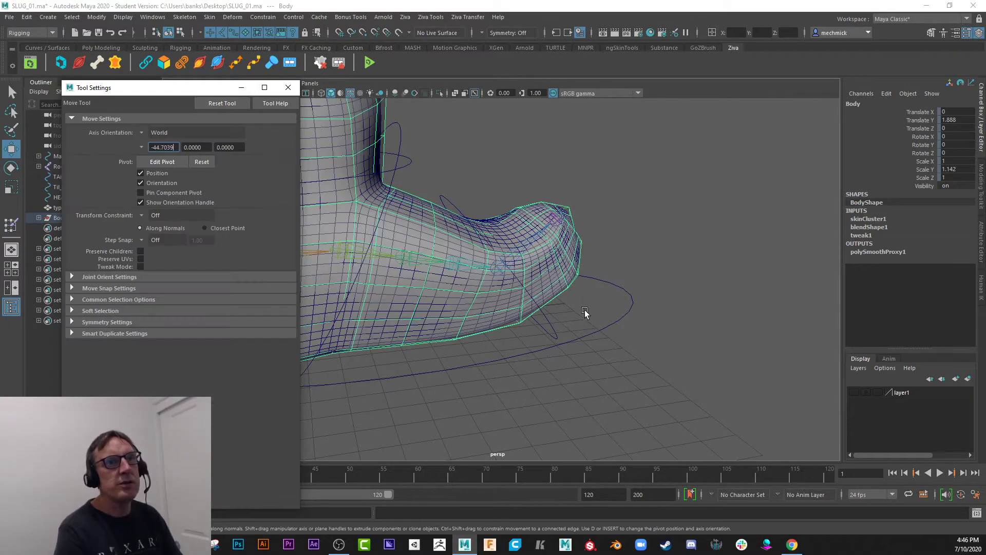
click(288, 87)
Reset Til_Ctrl2's Rotate X to 0 to return the tail to its rest pose.
scroll(532, 336, down, 3)
click(470, 227)
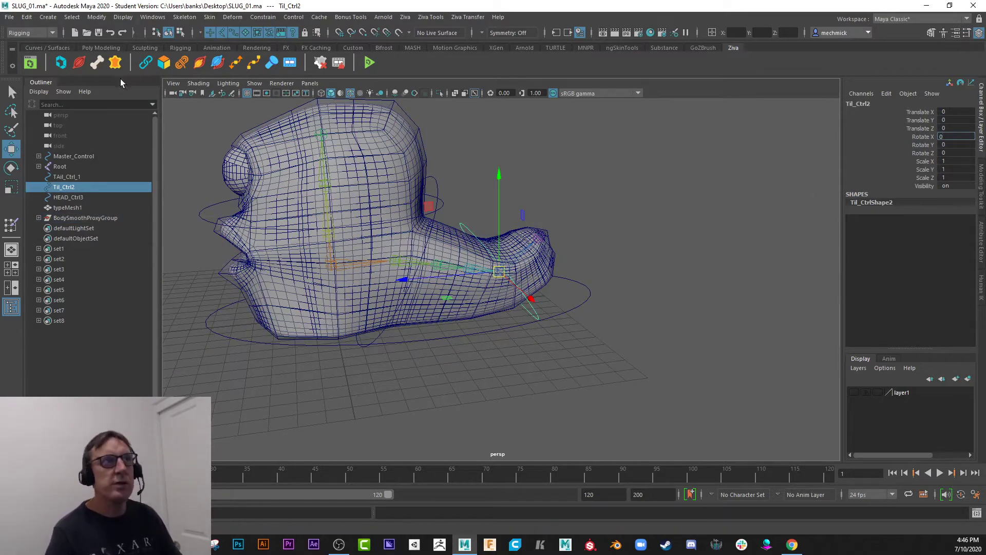
key(Return)
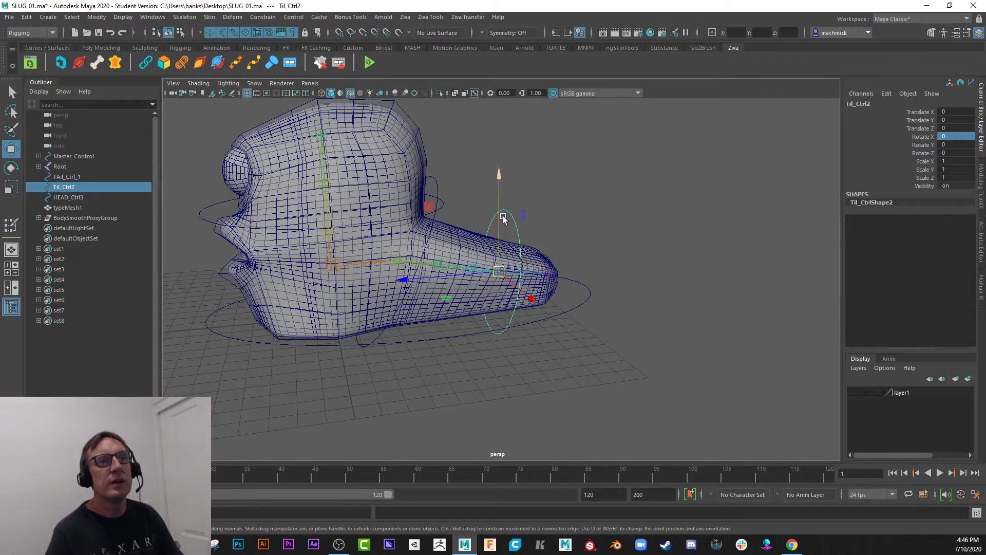
Inspect the slug's head from several angles, checking the Body mesh and the EyeLid_Bot lower eyelid.
alt+drag(498, 359, 529, 176)
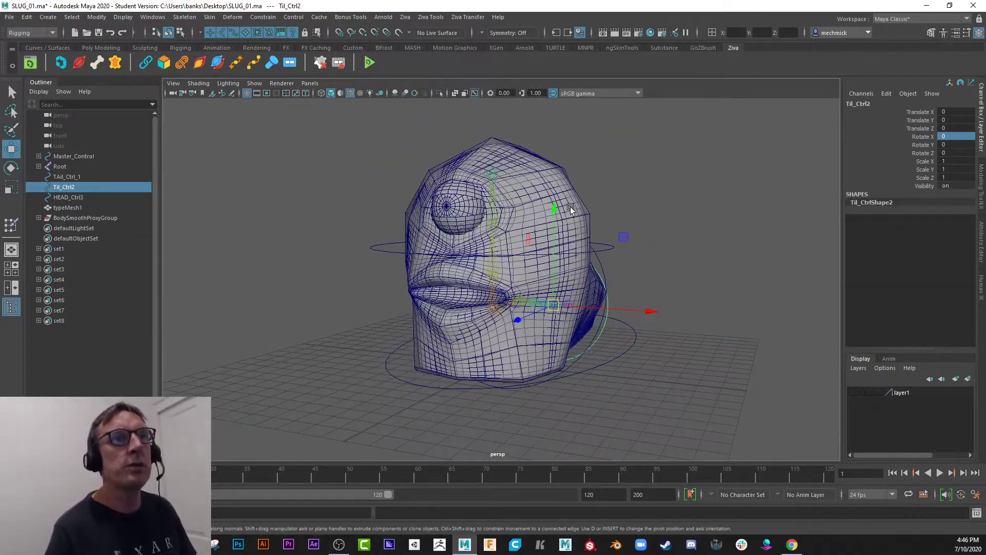
click(530, 176)
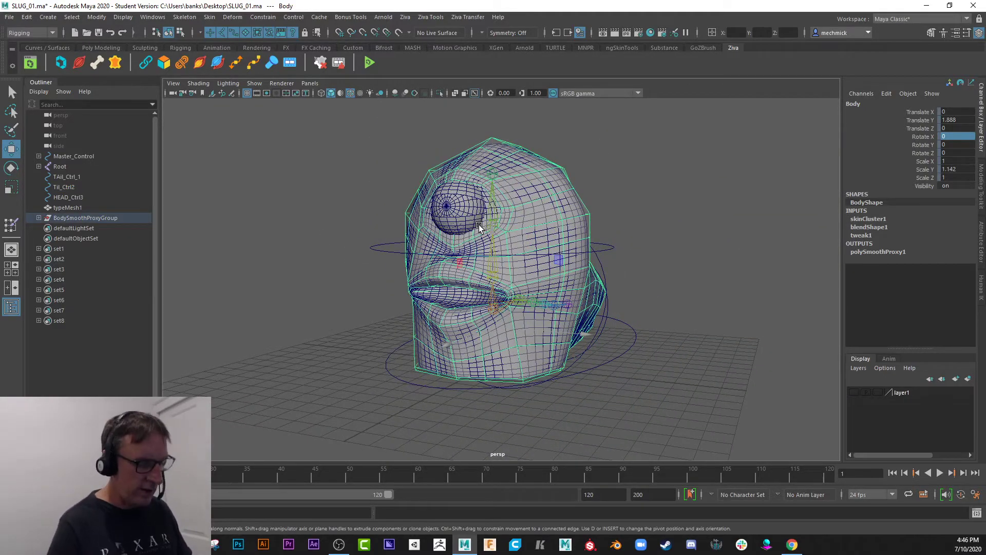
alt+drag(321, 243, 327, 243)
alt+right_drag(370, 254, 436, 265)
alt+drag(436, 266, 389, 257)
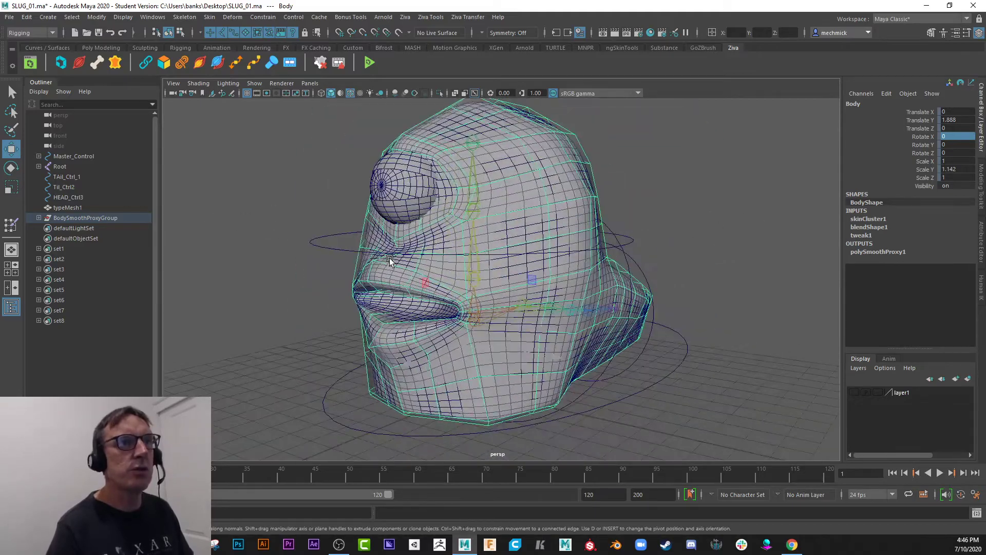
click(385, 218)
alt+drag(385, 219, 294, 248)
alt+right_drag(294, 248, 405, 268)
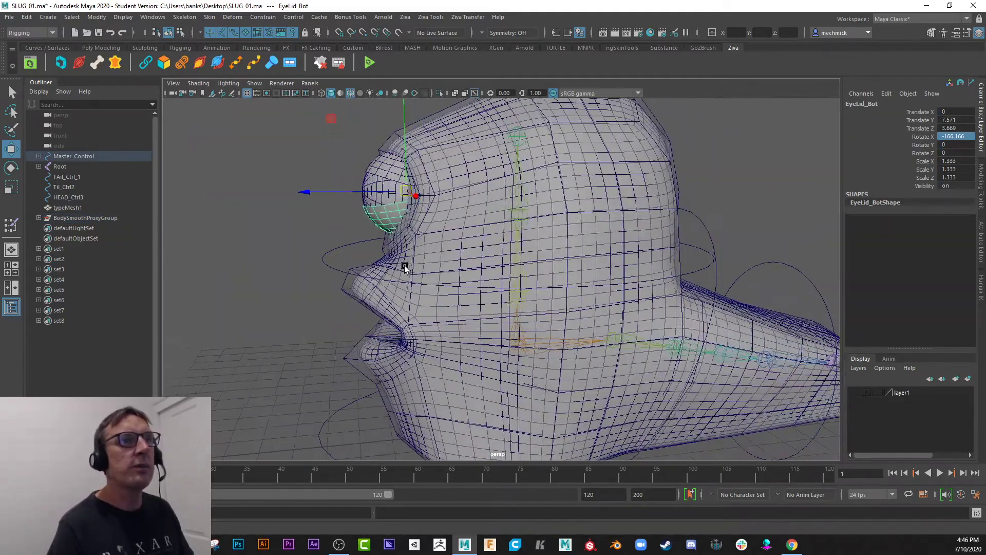
alt+middle_drag(406, 268, 445, 304)
alt+right_drag(445, 305, 464, 306)
alt+drag(463, 305, 356, 263)
click(356, 263)
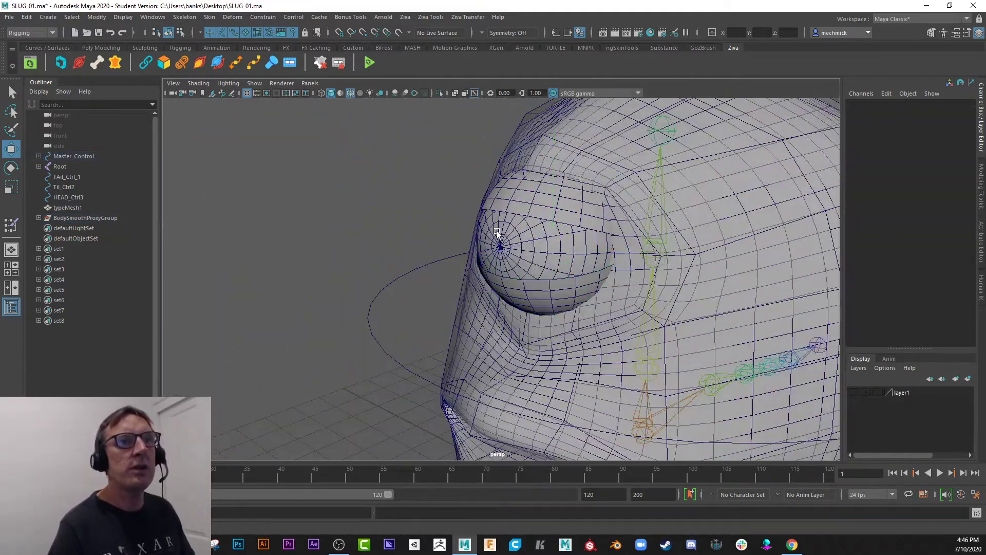
Select the Eye_BAll sphere and examine the eyeball and its lids up close.
click(497, 230)
alt+drag(497, 230, 381, 254)
alt+right_drag(381, 254, 553, 300)
alt+middle_drag(553, 300, 458, 339)
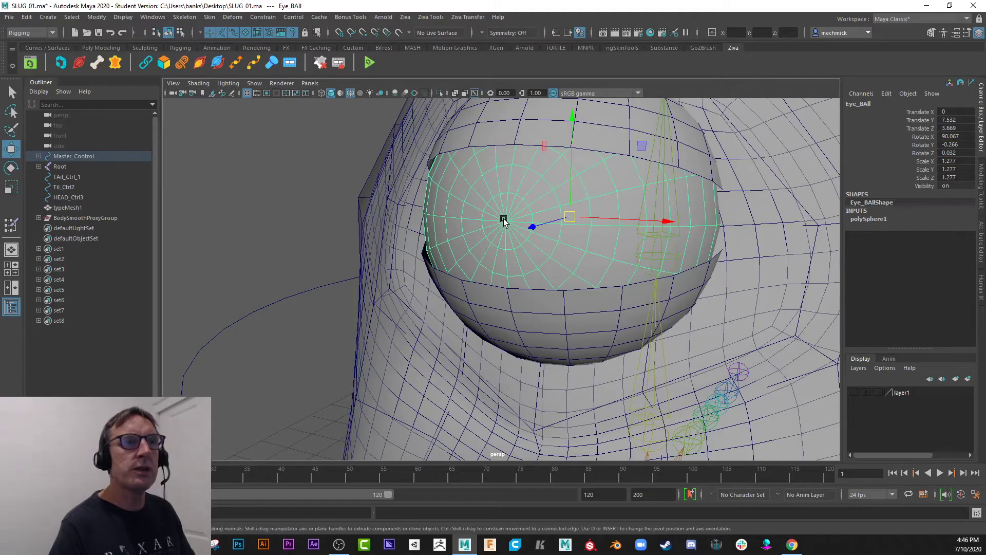
Examine the Eye_BAll sphere and how it sits between the upper and lower lids, from the front around to the side.
alt+right_drag(606, 252, 499, 242)
alt+drag(500, 243, 466, 240)
alt+right_drag(466, 240, 585, 291)
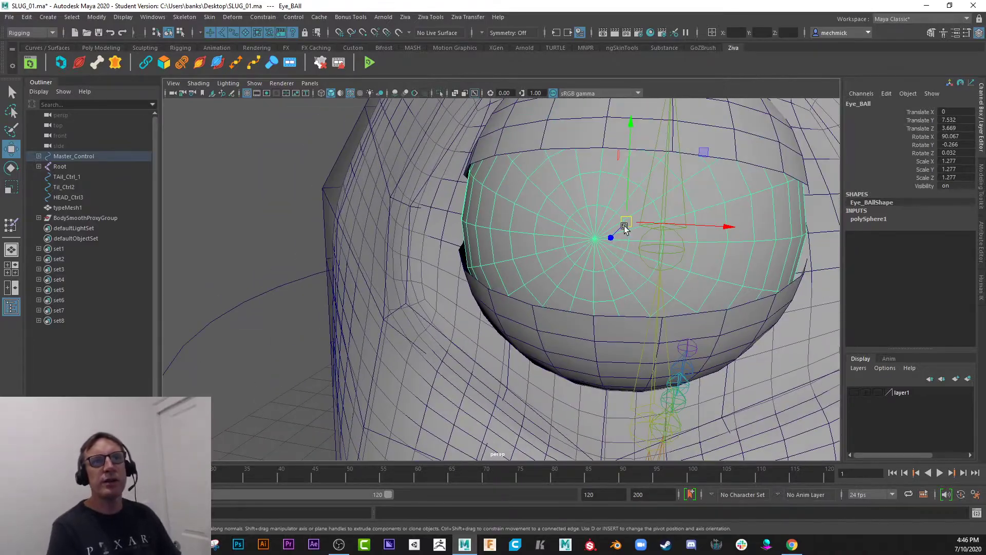
alt+right_drag(687, 296, 570, 282)
alt+drag(571, 282, 465, 275)
alt+right_drag(465, 275, 392, 260)
alt+drag(392, 262, 368, 284)
alt+right_drag(368, 284, 559, 346)
alt+middle_drag(559, 346, 608, 384)
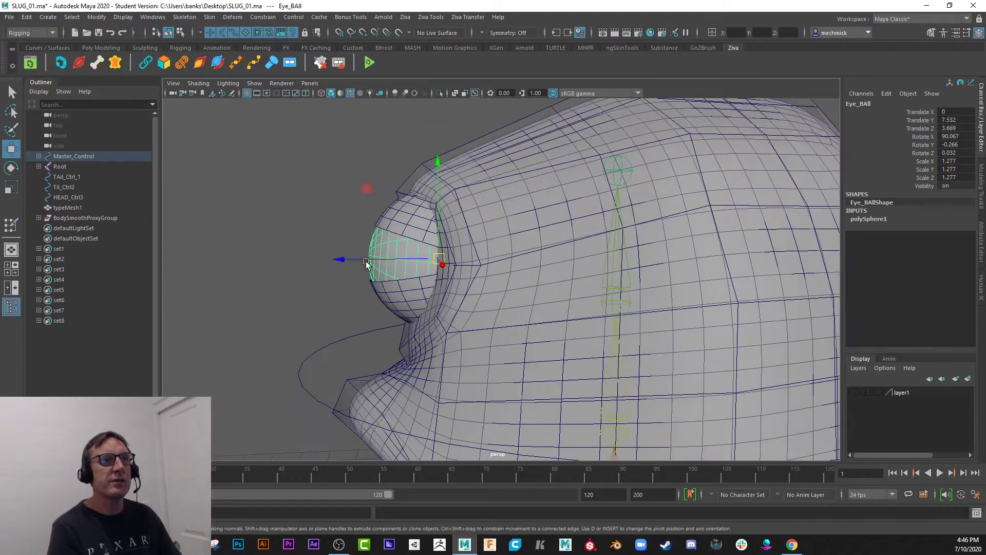
alt+middle_drag(358, 286, 388, 296)
Pull the Eye_BAll sphere and the Eye_Lid_Top half-sphere one at a time out in front of the head, undoing each move.
alt+drag(389, 296, 205, 275)
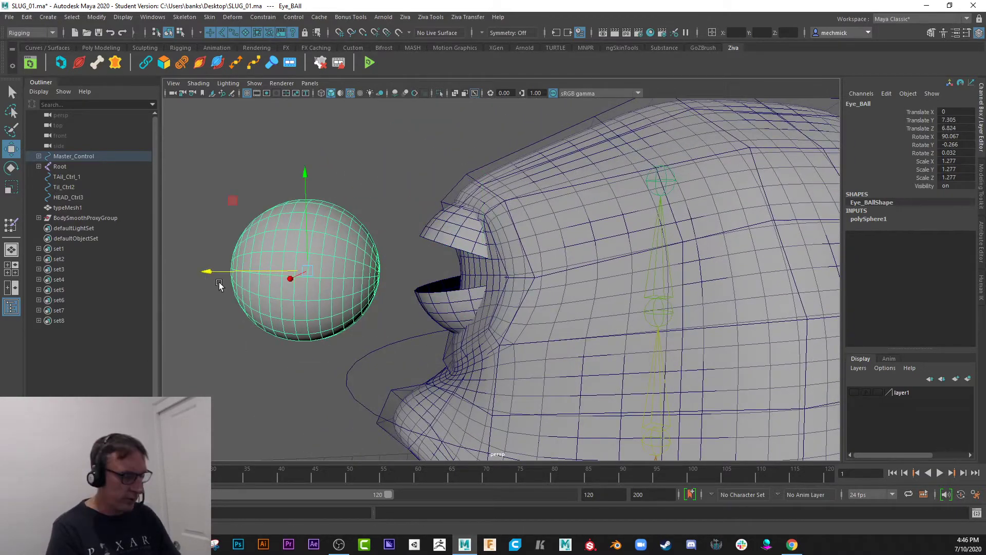
key(ctrl+z)
click(434, 230)
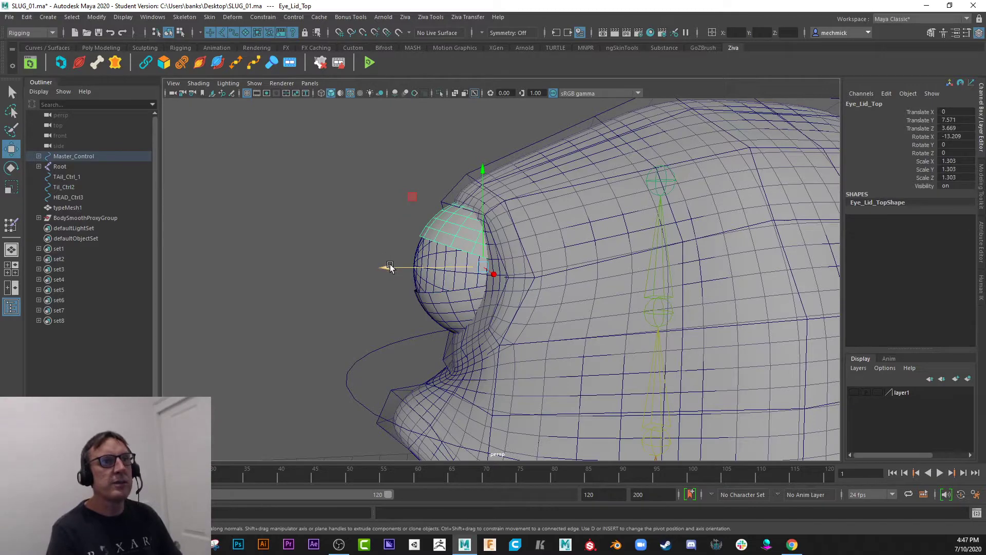
drag(391, 267, 199, 268)
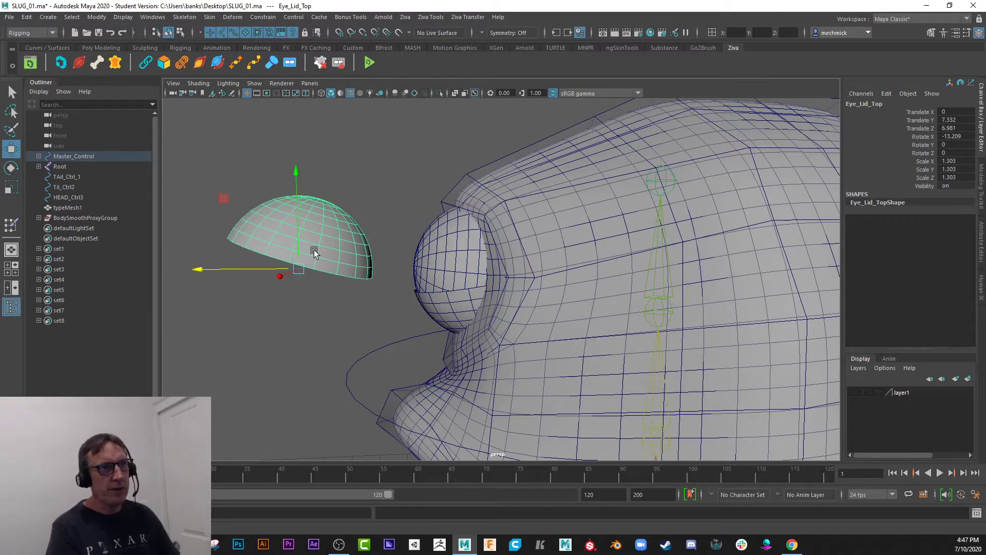
key(ctrl+z)
Inspect the Eye_Lid_Top mesh and its pivot location up close from the side.
alt+drag(277, 303, 431, 229)
alt+right_drag(348, 277, 455, 335)
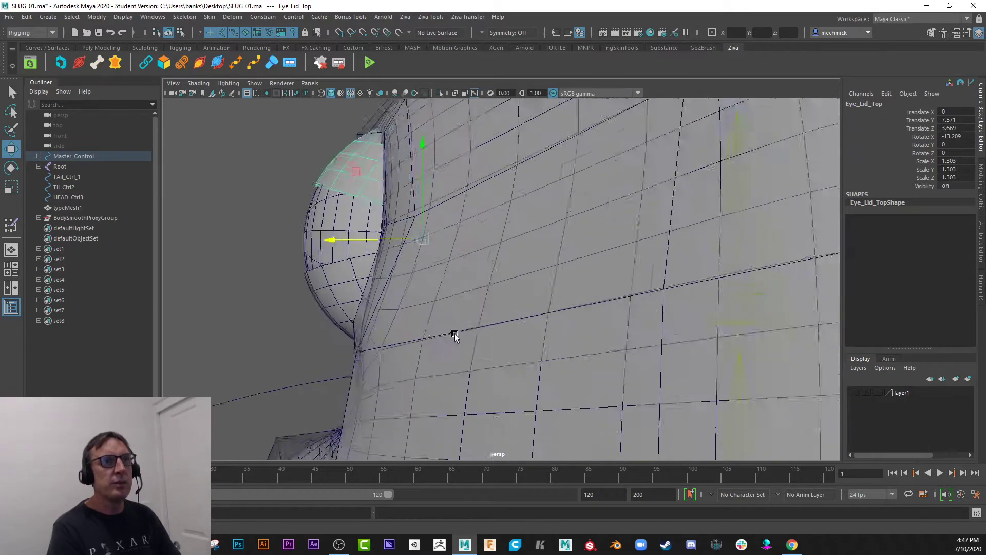
alt+middle_drag(455, 335, 479, 326)
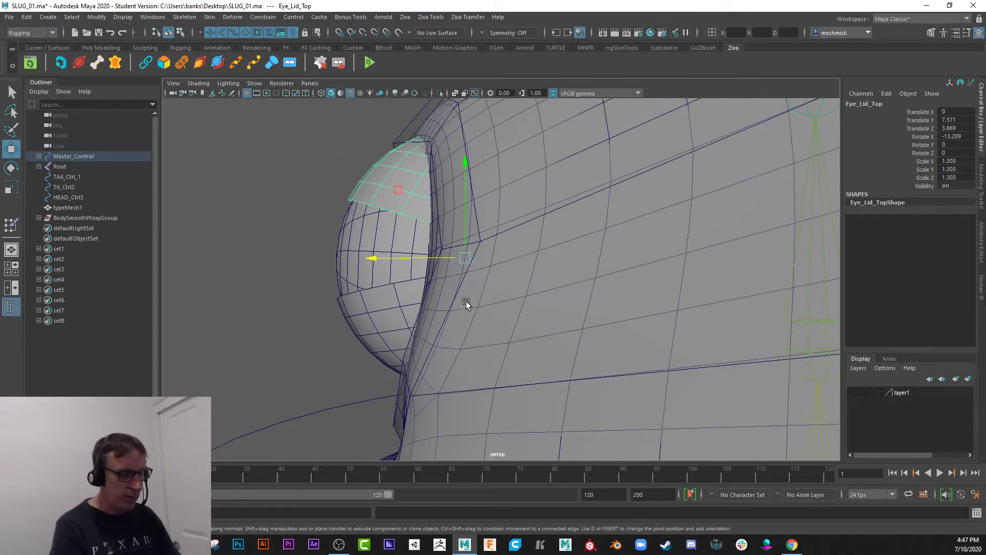
key(d)
drag(373, 262, 435, 187)
click(433, 223)
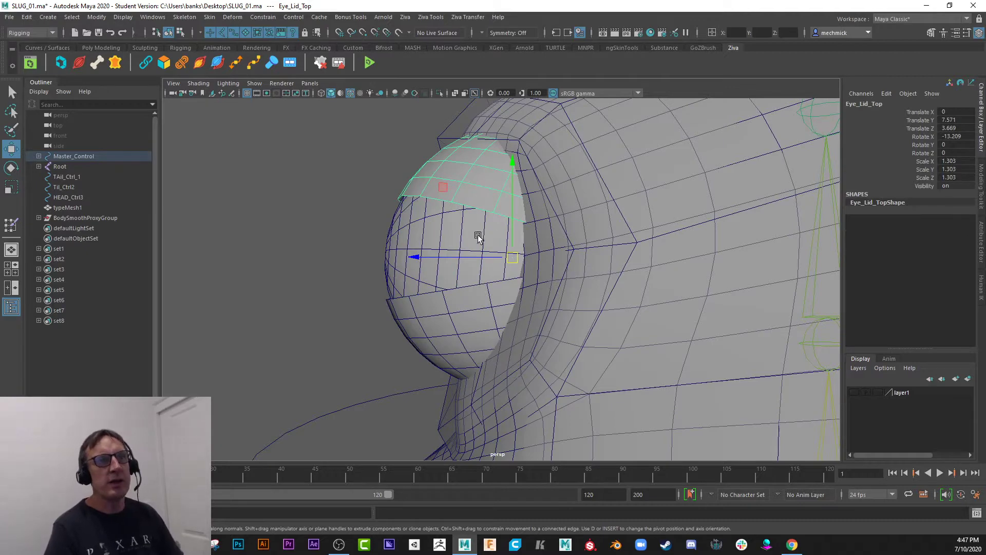
Select the EyeLid_Bot lower lid, test-rotate it around the eyeball, and undo the rotation.
click(446, 331)
scroll(447, 334, down, 3)
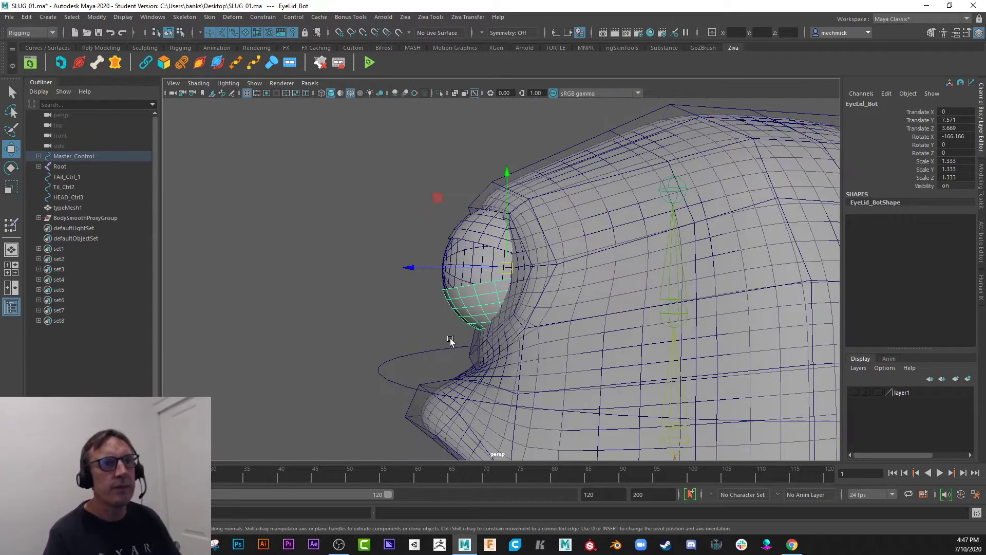
key(e)
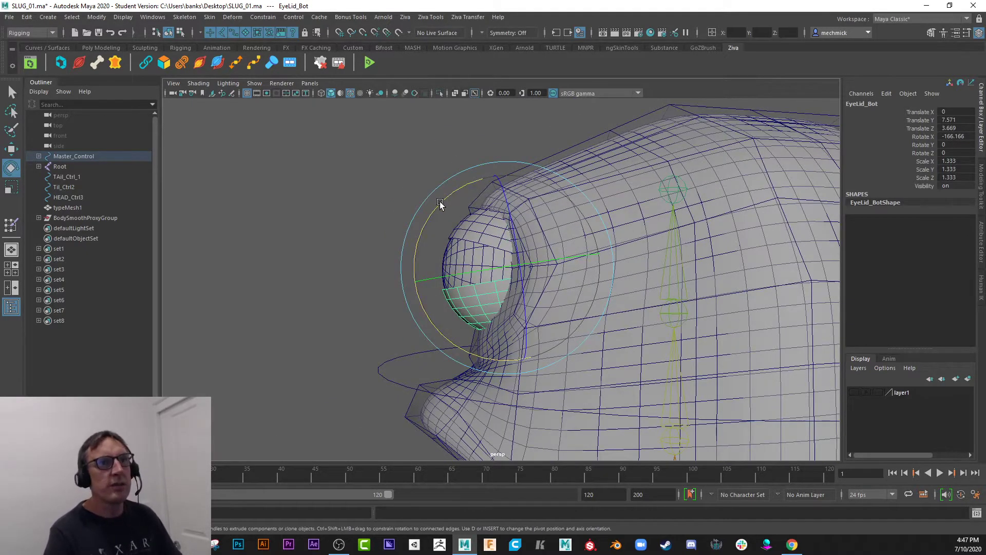
drag(440, 201, 535, 251)
key(ctrl+z)
key(ctrl+z)
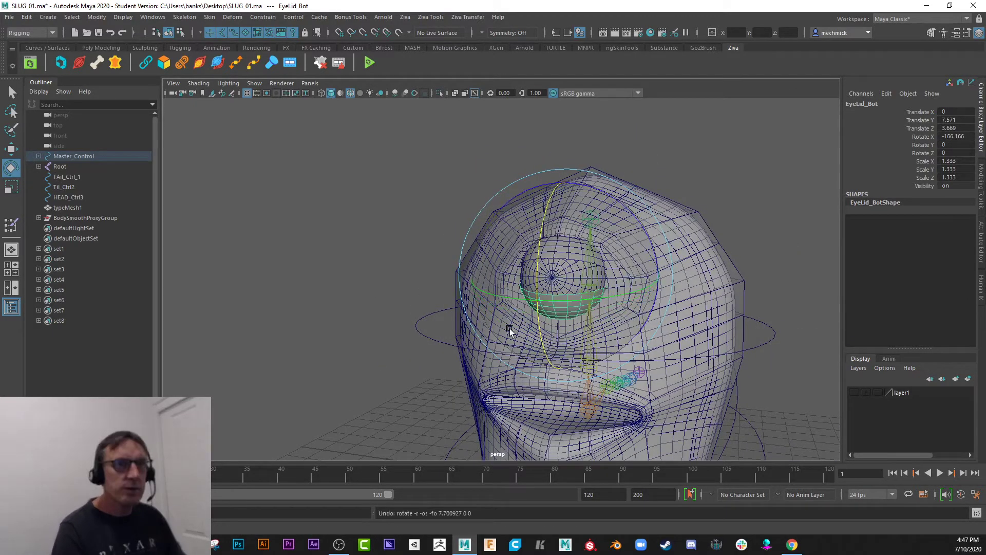
View the whole head from the side, and select the Eye_Lid_Top upper lid to check it up close.
alt+drag(509, 329, 464, 297)
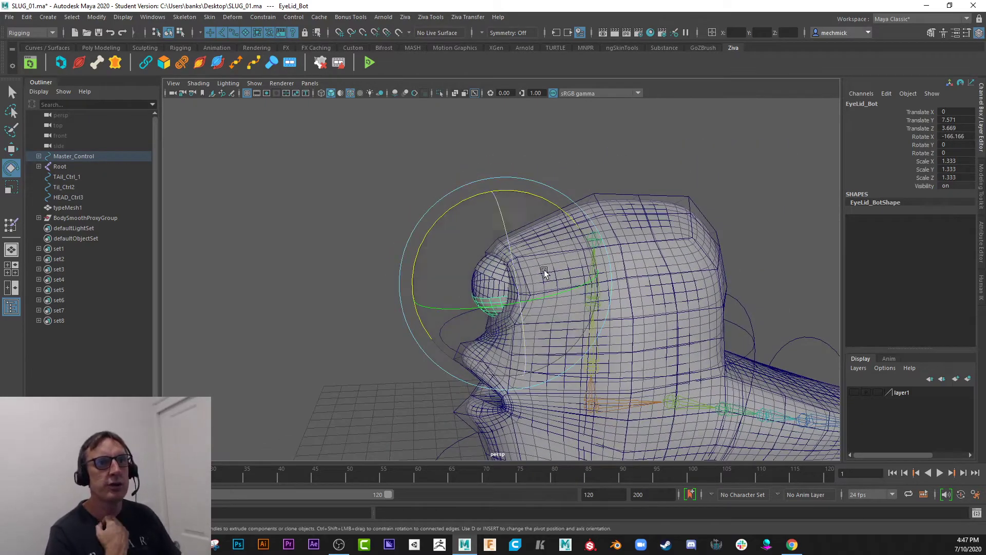
click(335, 253)
click(480, 264)
scroll(399, 250, up, 5)
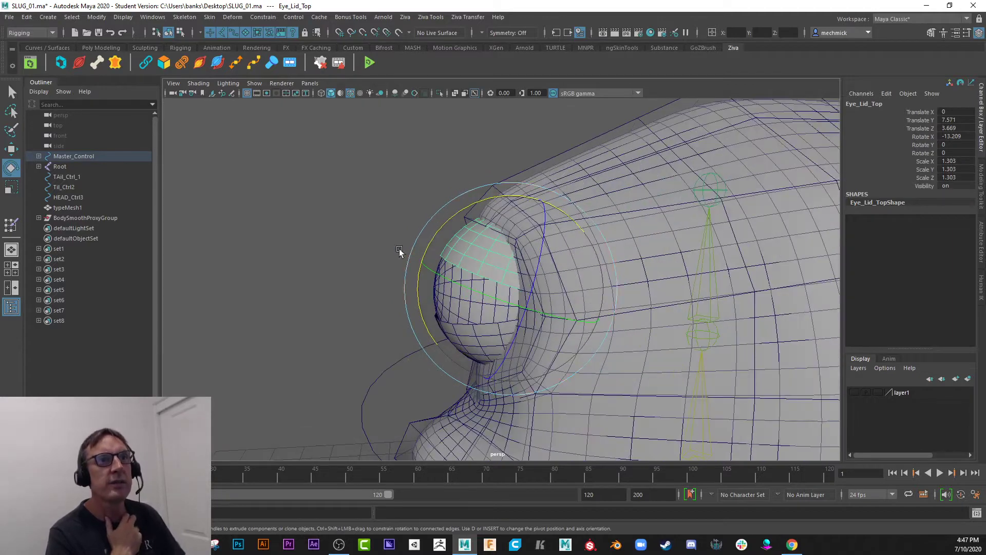
click(398, 218)
click(452, 244)
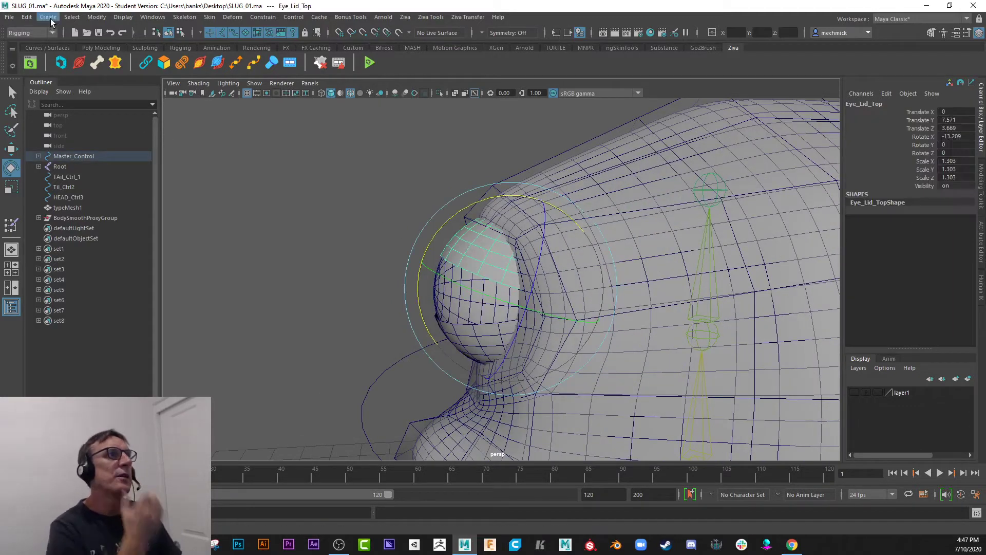
Create a NURBS circle as an eyelid control and scale it uniformly to about 3.631.
click(49, 18)
mouse_move(99, 44)
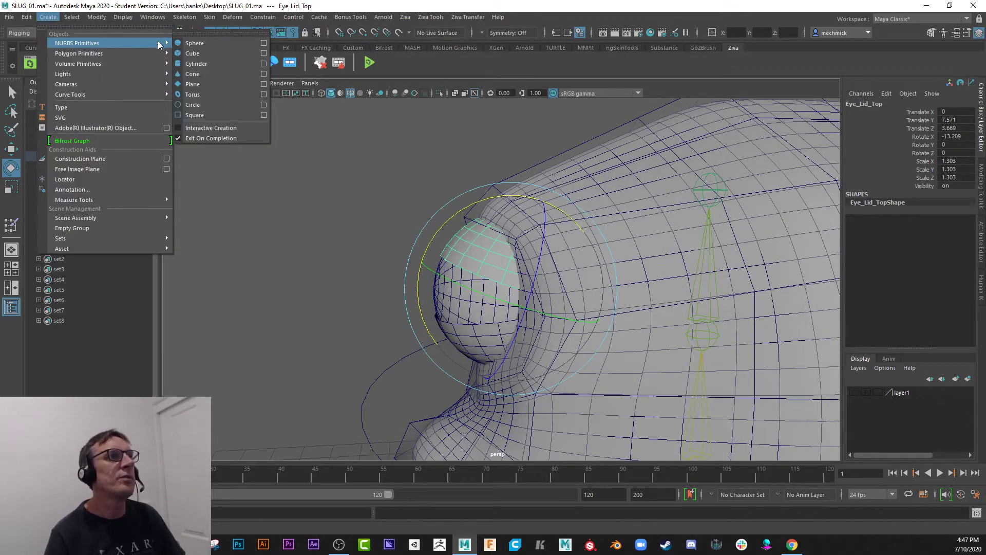
click(204, 105)
scroll(366, 278, down, 5)
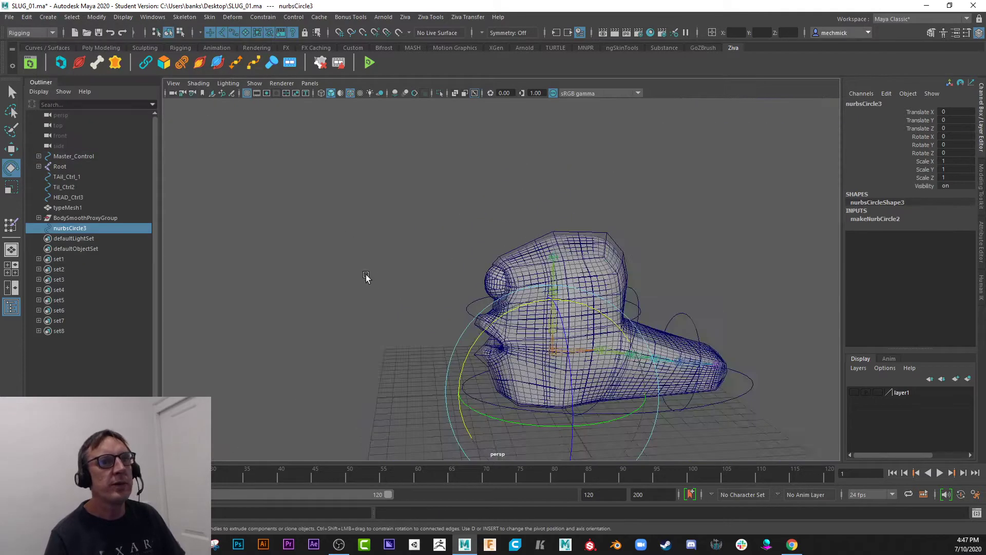
scroll(474, 355, down, 3)
key(r)
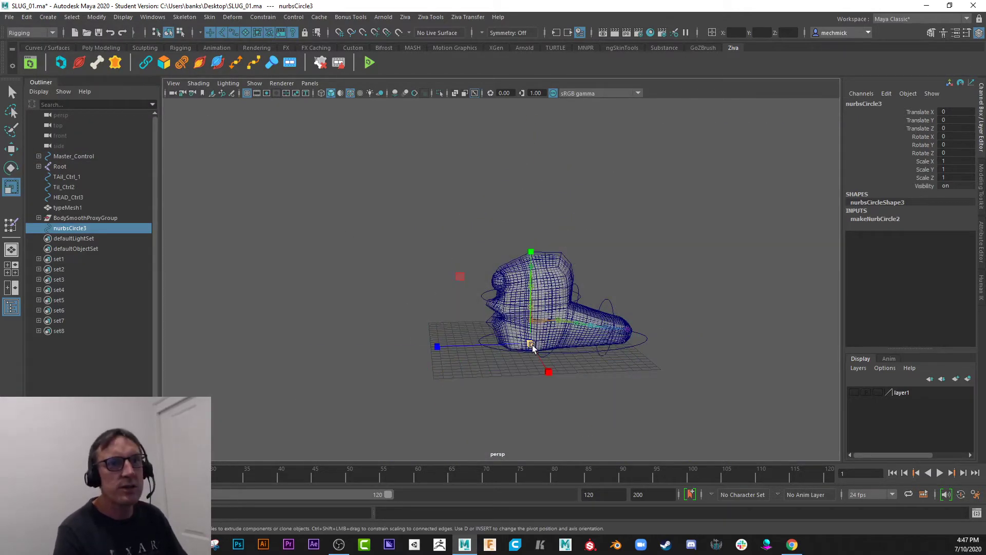
drag(532, 349, 563, 375)
Move the new circle up and forward to the eye, at about Translate Y 8.503 and Translate Z 3.306.
key(w)
drag(531, 287, 505, 211)
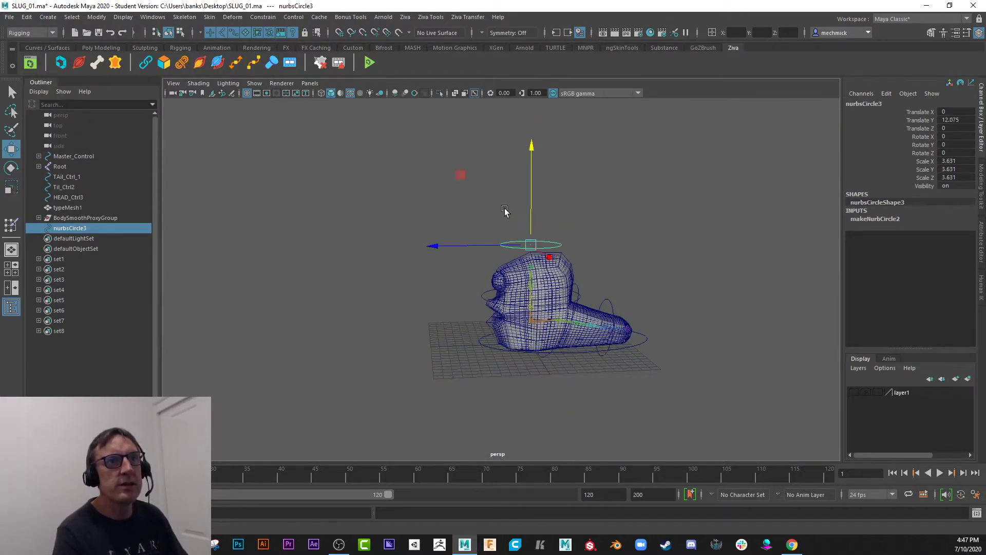
mouse_move(474, 246)
mouse_down()
mouse_move(436, 249)
mouse_move(411, 217)
mouse_move(425, 198)
mouse_move(439, 200)
mouse_move(479, 253)
mouse_up()
scroll(458, 285, up, 6)
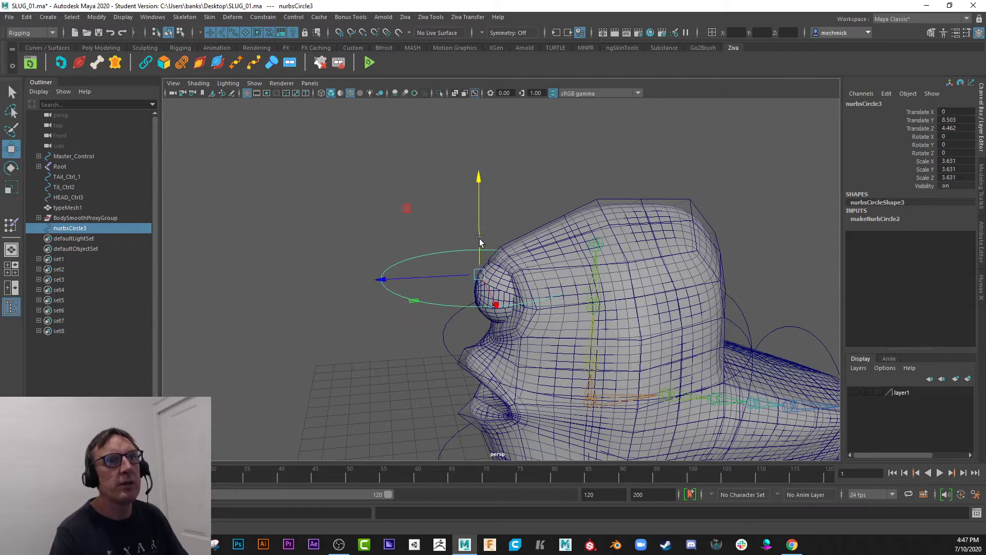
click(442, 280)
key(ctrl+z)
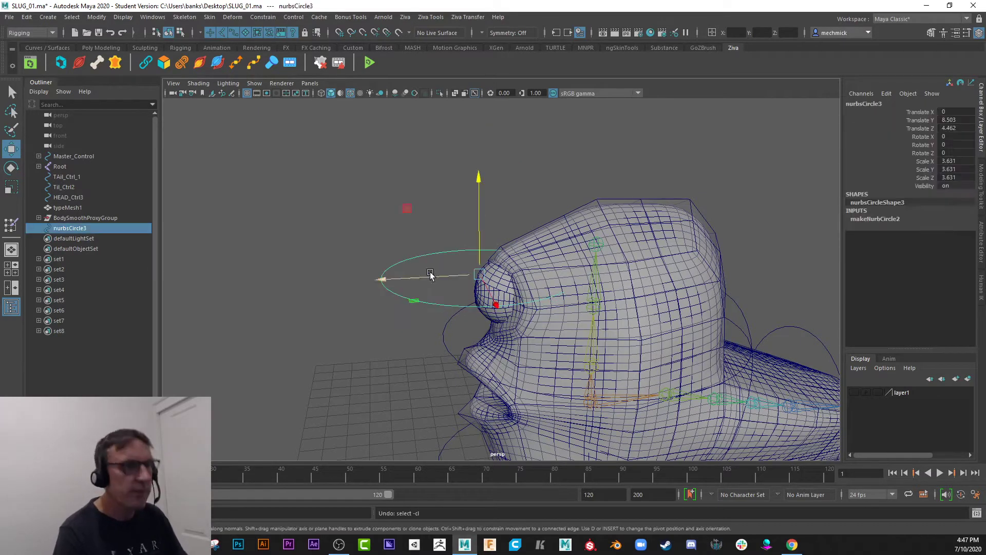
drag(395, 278, 438, 290)
Tilt the circle to about -29.37 in Rotate X and scale it uniformly down to about 2.101.
key(e)
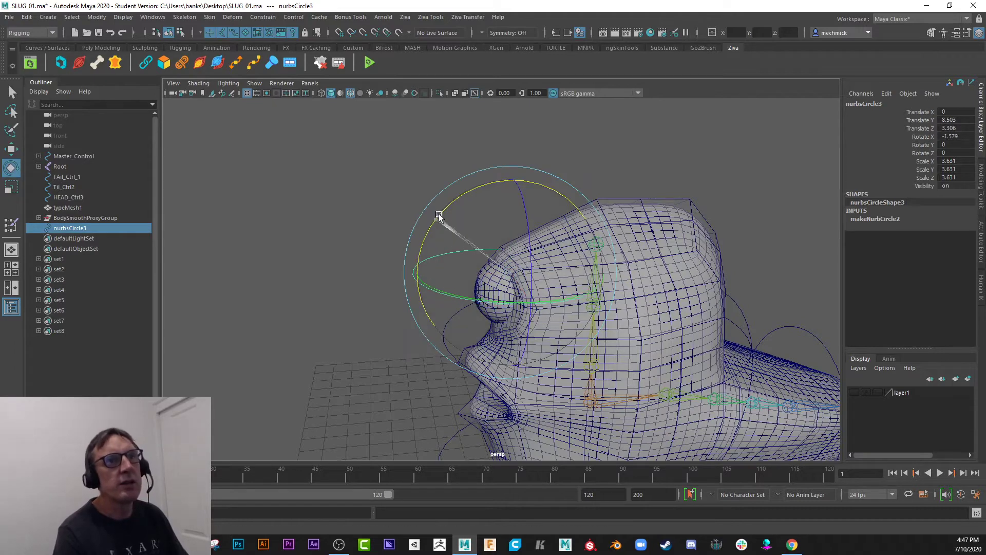
drag(440, 218, 476, 231)
key(r)
drag(509, 275, 403, 256)
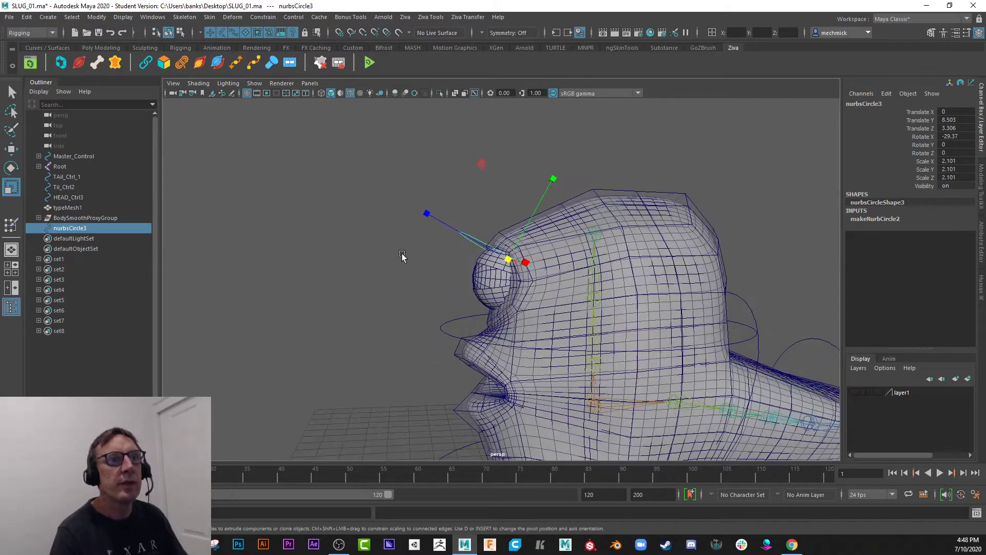
Lower the circle to about Translate Y 8.236 and adjust its tilt to about -18.87 in Rotate X.
key(w)
drag(506, 160, 505, 168)
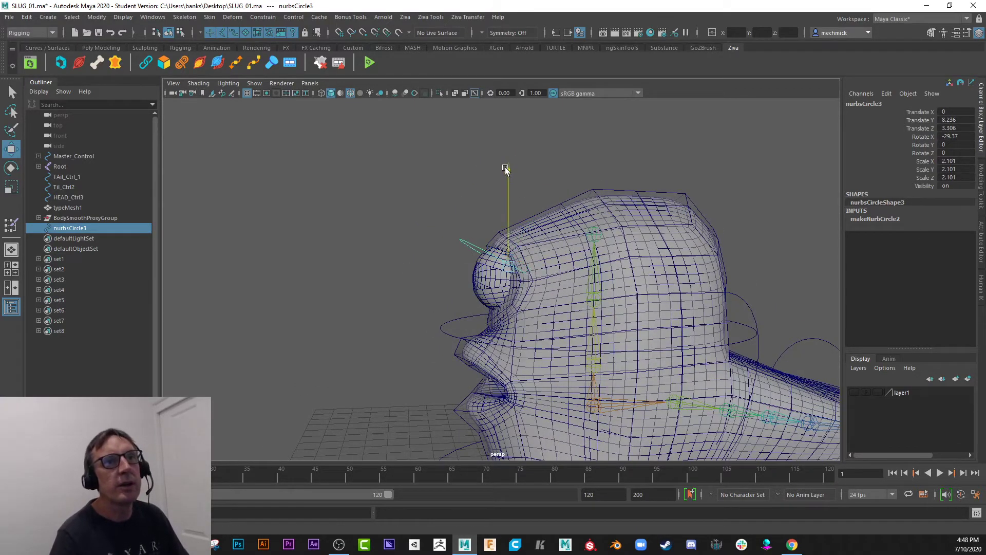
key(e)
drag(423, 267, 572, 229)
Rename the circle as EyeLid_Top_Ctrl.
click(897, 105)
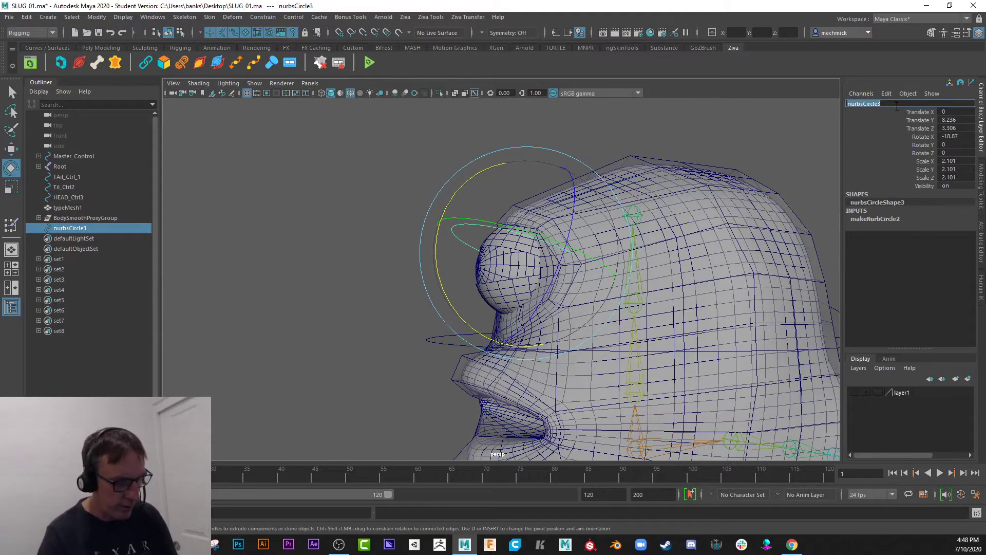
text(Eye)
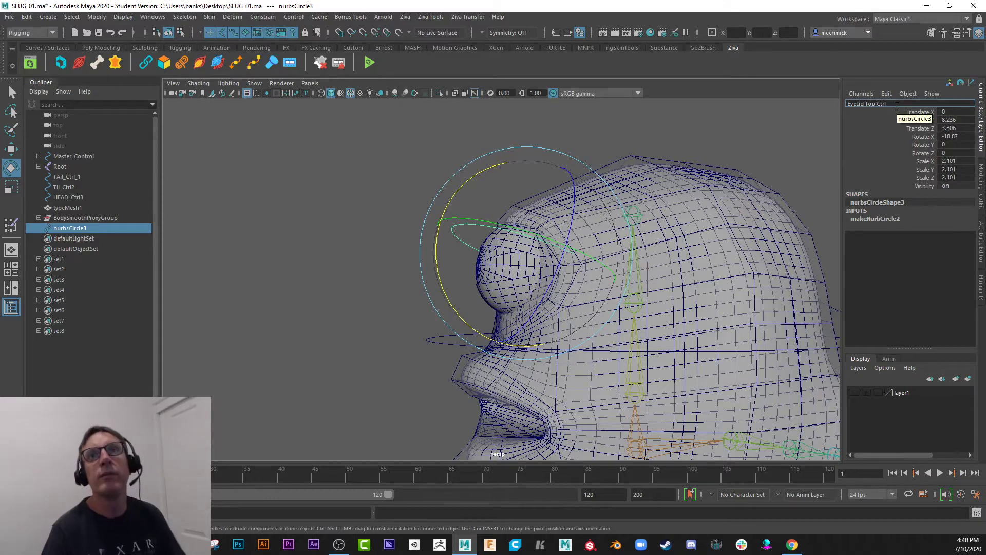
text(Lid_Top_Ctrl)
key(Return)
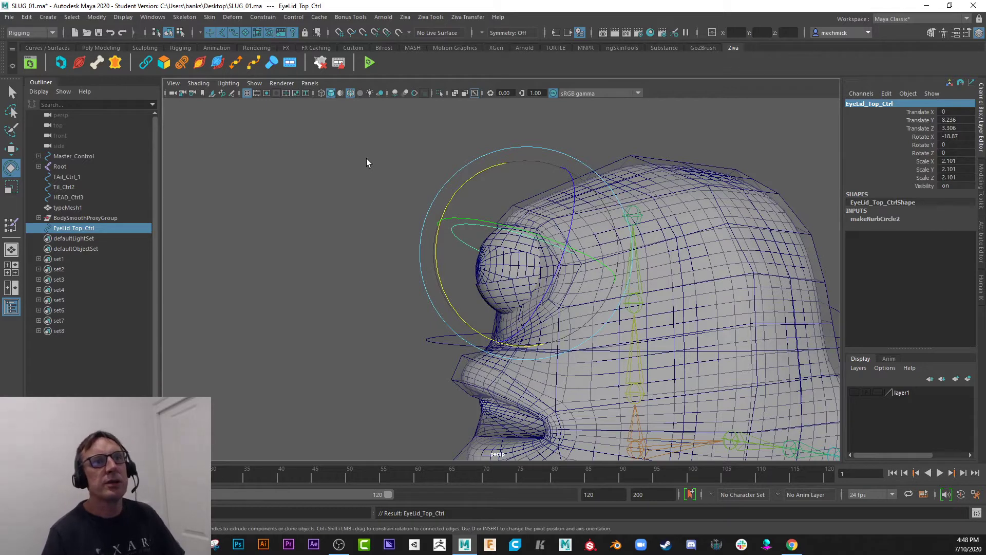
Freeze the transformations of EyeLid_Top_Ctrl and reselect the control curve.
click(103, 19)
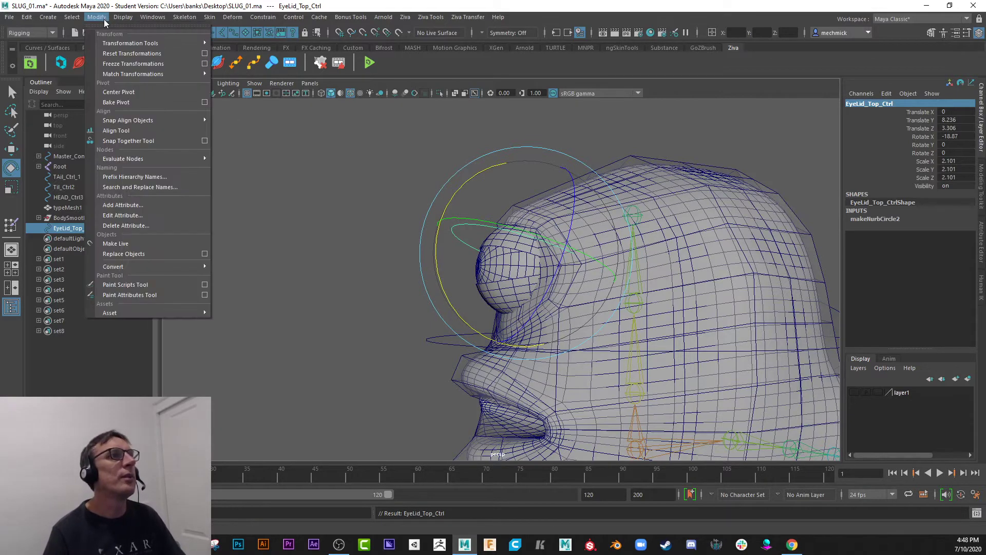
click(125, 64)
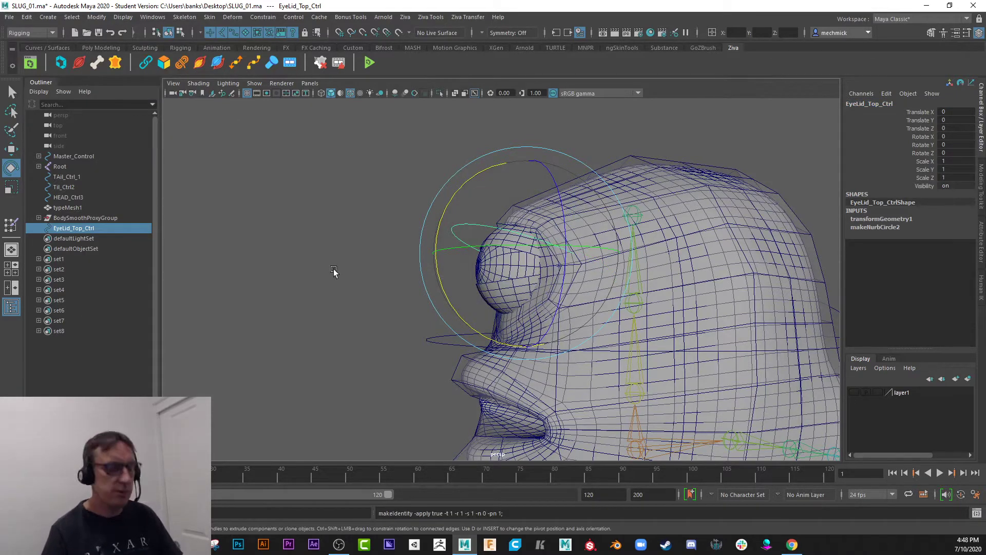
click(421, 261)
click(461, 228)
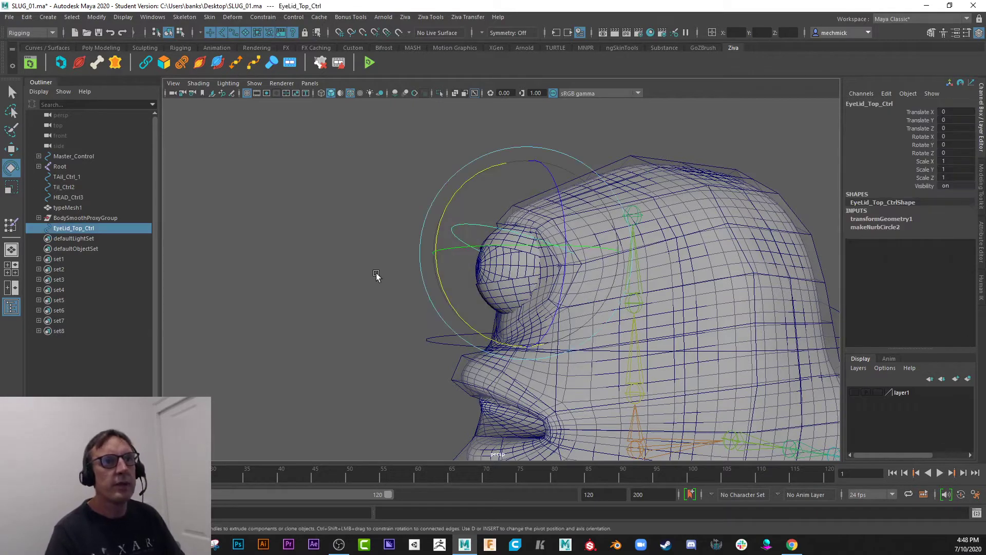
Compare the Eye_Lid_Top mesh with the EyeLid_Top_Ctrl curve from the side, selecting each in turn.
alt+drag(383, 241, 402, 251)
key(q)
alt+right_drag(506, 303, 503, 280)
click(477, 241)
alt+drag(369, 255, 393, 239)
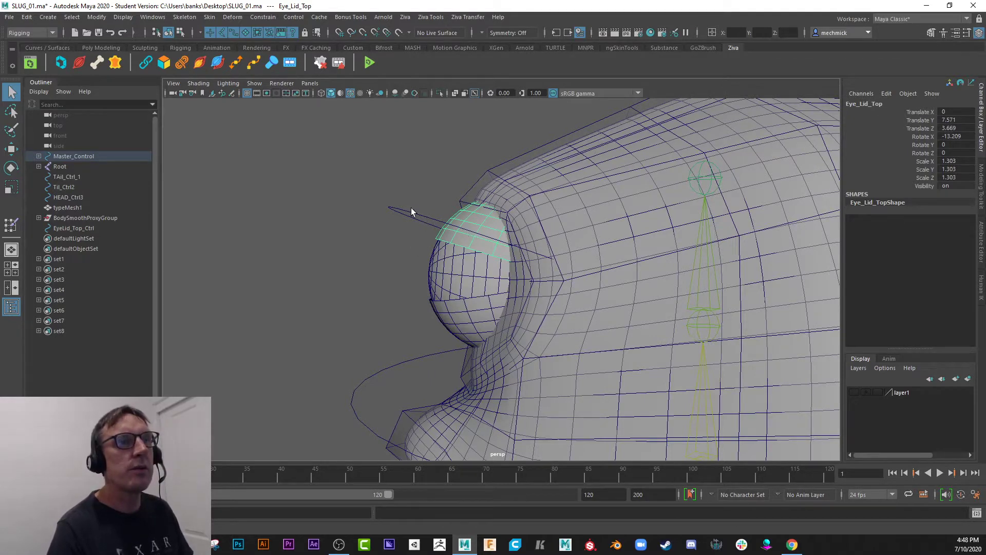
drag(412, 211, 417, 235)
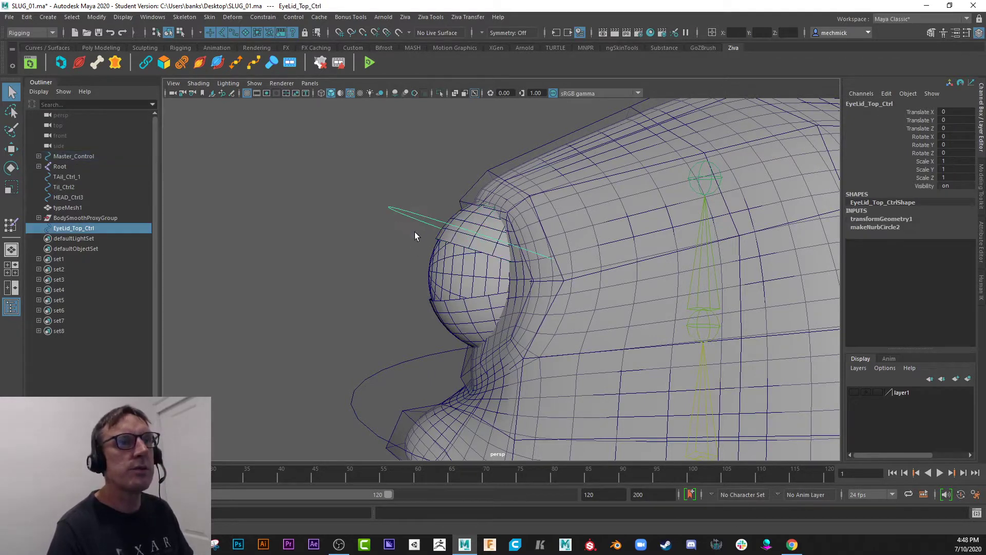
shift+click(454, 236)
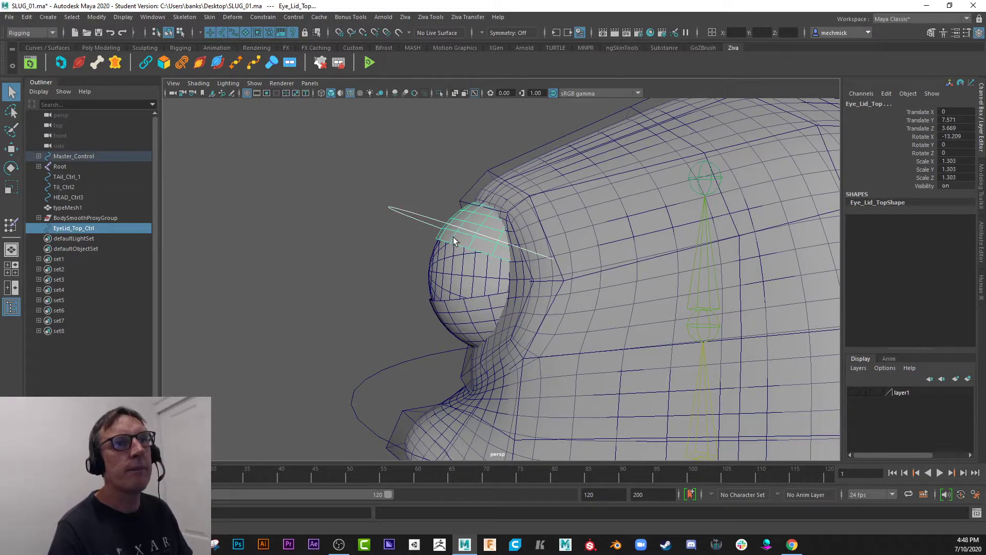
click(418, 236)
drag(420, 215, 435, 254)
Try to adjust the pivot of EyeLid_Top_Ctrl beside the eye along its vertical axis.
key(w)
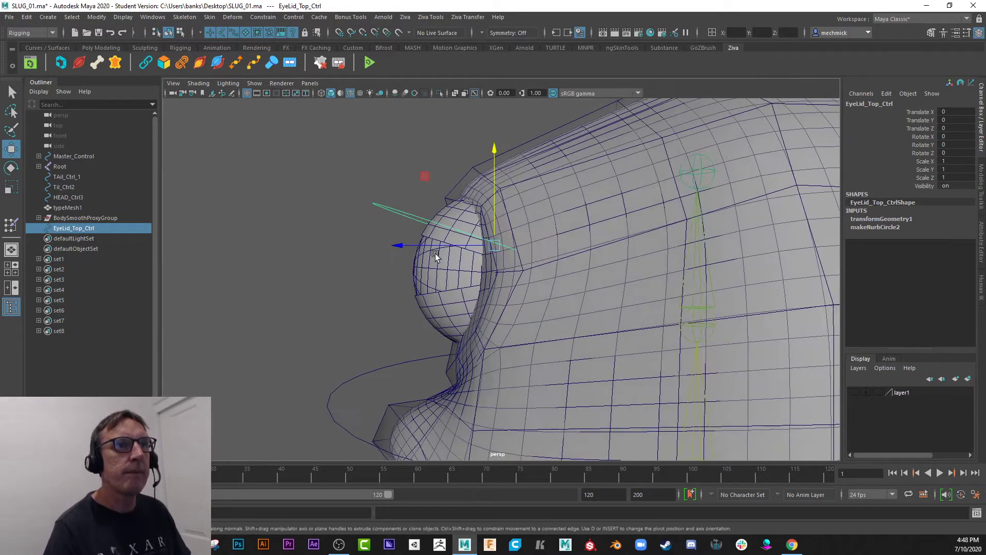
key(d)
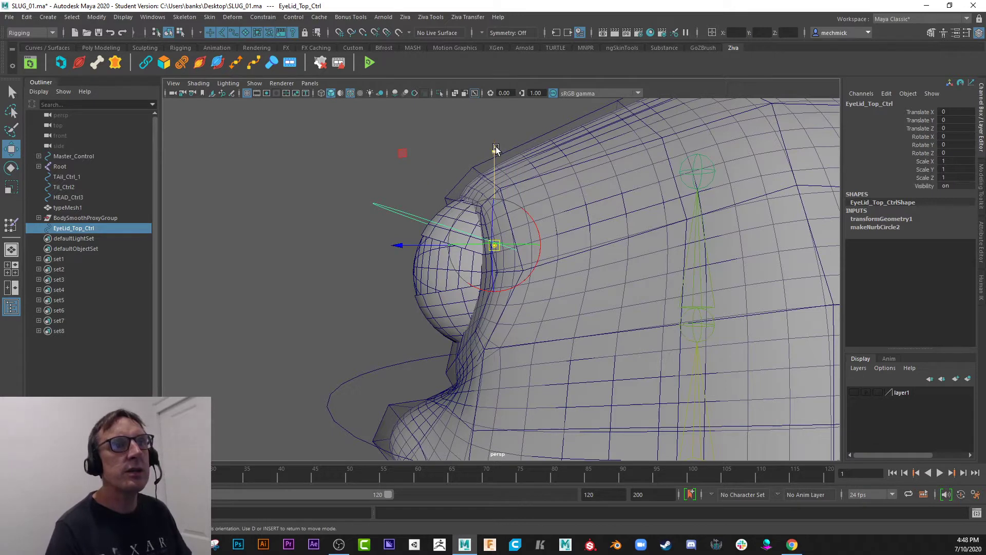
drag(496, 148, 496, 149)
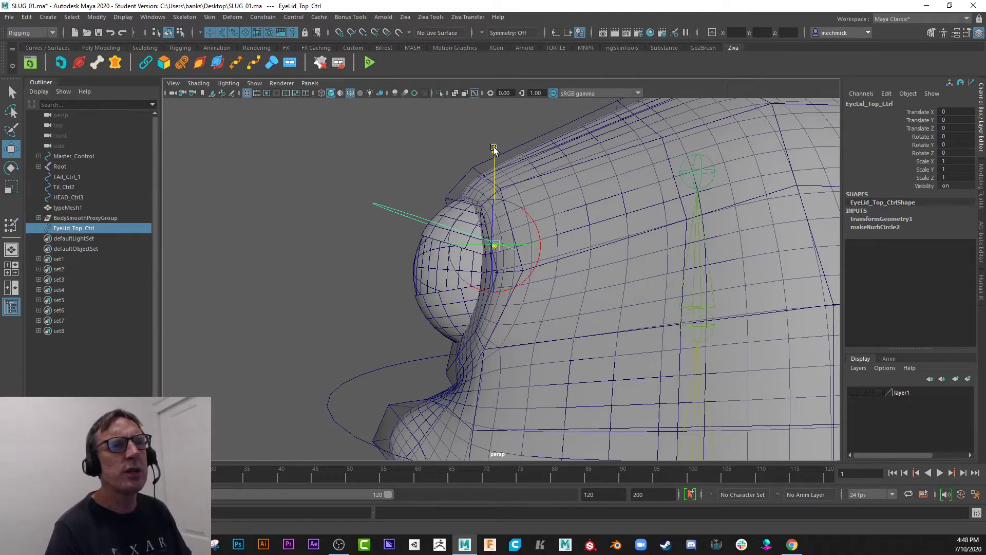
Orient-constrain the Eye_Lid_Top mesh to the EyeLid_Top_Ctrl curve.
click(381, 217)
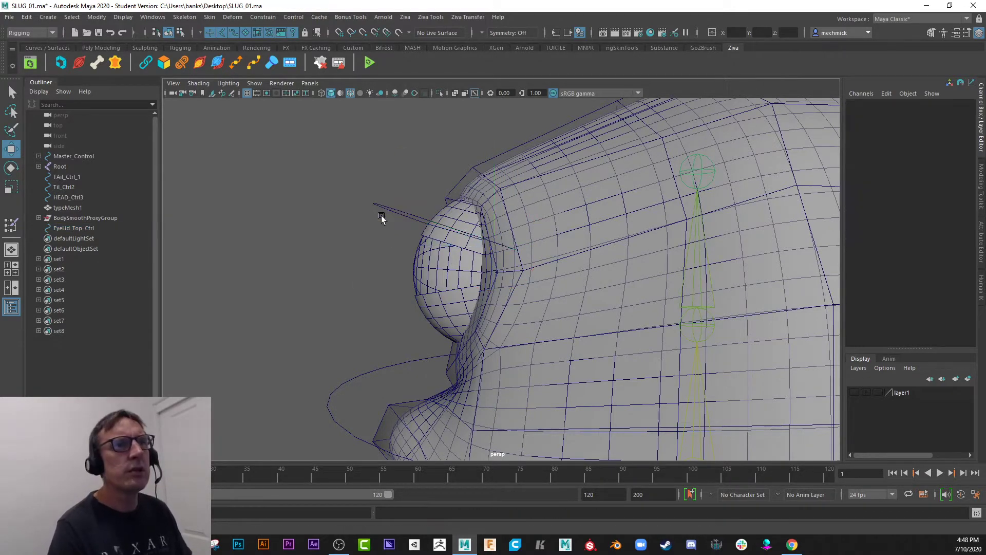
click(403, 211)
click(448, 216)
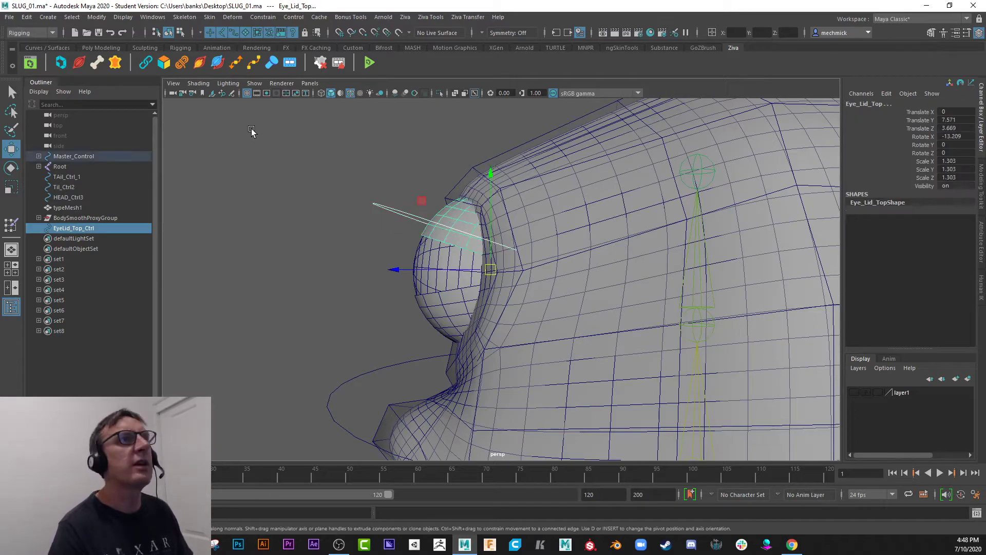
click(262, 18)
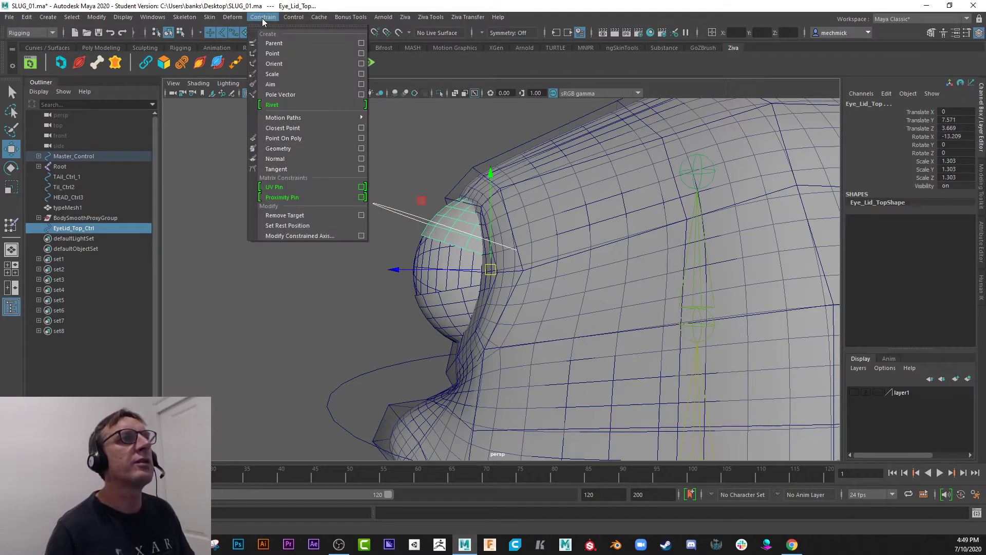
click(294, 66)
Test-rotate EyeLid_Top_Ctrl around its X axis and undo the rotation.
click(371, 183)
drag(372, 182, 376, 239)
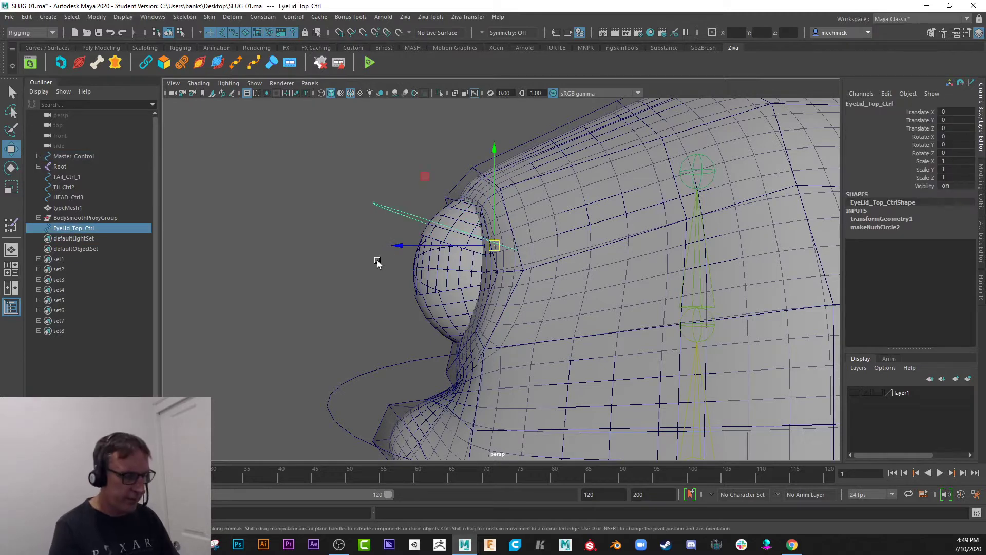
key(e)
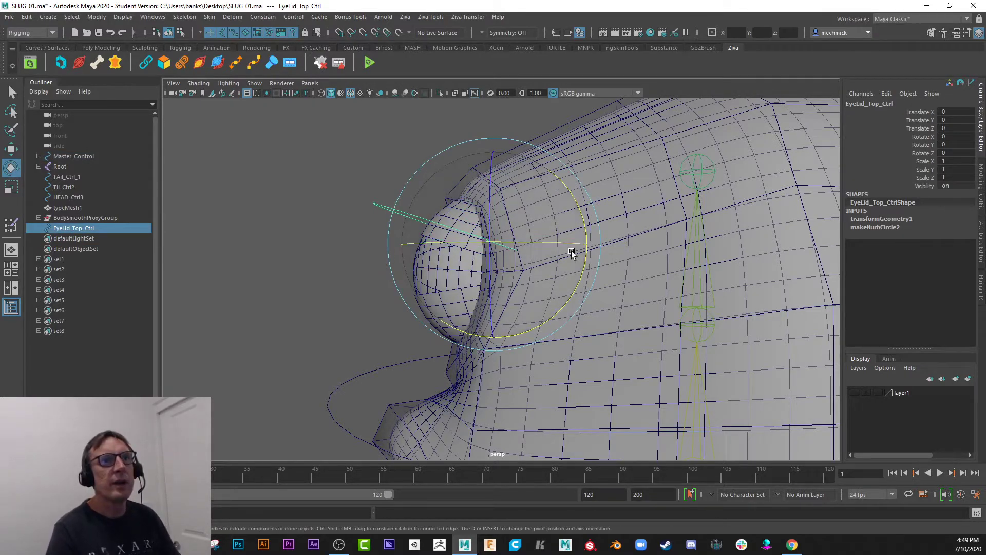
mouse_move(572, 253)
mouse_down()
mouse_move(586, 220)
mouse_move(564, 177)
mouse_move(578, 214)
mouse_move(563, 229)
mouse_move(555, 160)
mouse_move(575, 255)
mouse_move(570, 242)
mouse_up()
key(ctrl+z)
Parent EyeLid_Top_Ctrl under nurbsCircle2, the control circle around the slug's head.
alt+drag(275, 257, 330, 248)
click(330, 247)
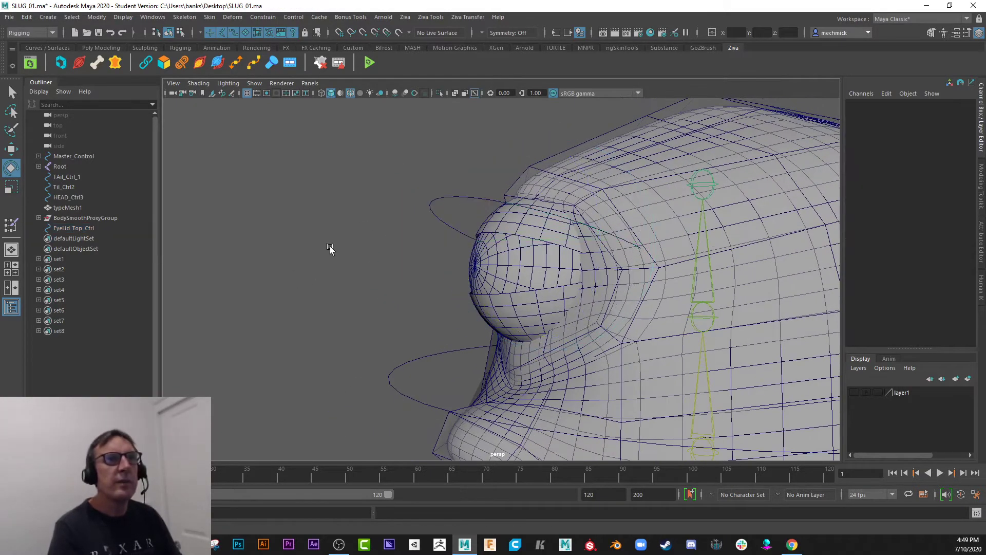
click(445, 221)
alt+drag(445, 222, 375, 242)
key(w)
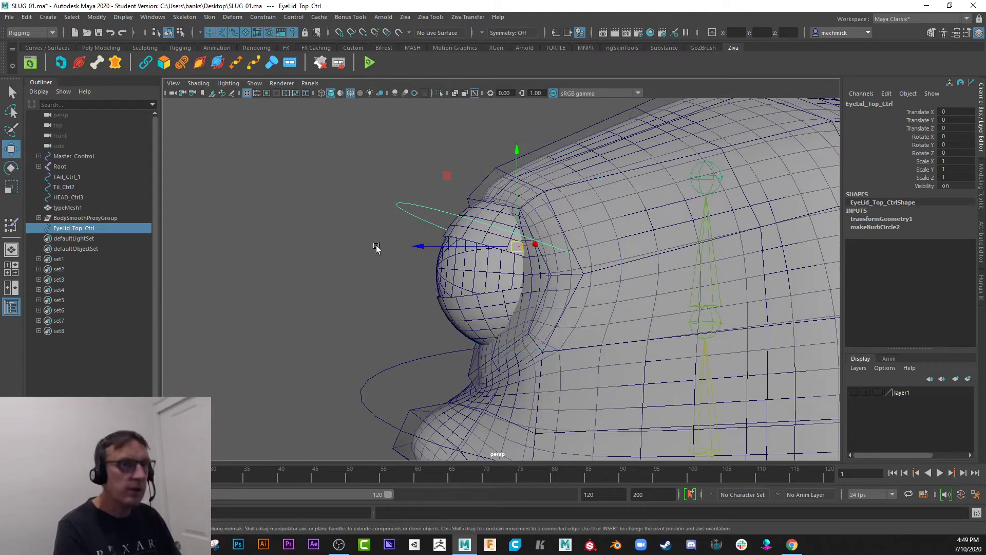
alt+right_drag(547, 307, 363, 278)
alt+drag(363, 279, 358, 260)
mouse_move(415, 310)
alt+mouse_down()
mouse_move(398, 302)
mouse_move(414, 329)
alt+mouse_up()
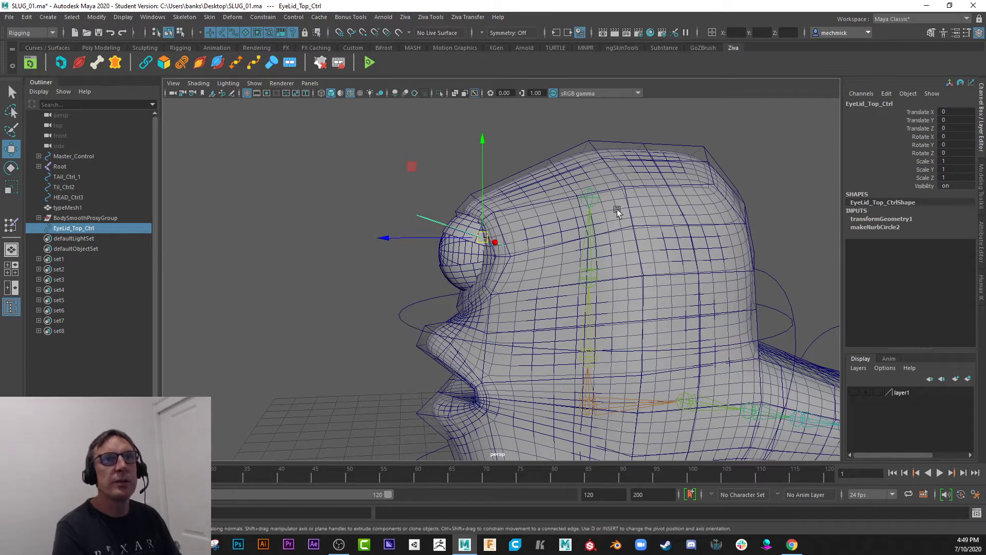
click(402, 319)
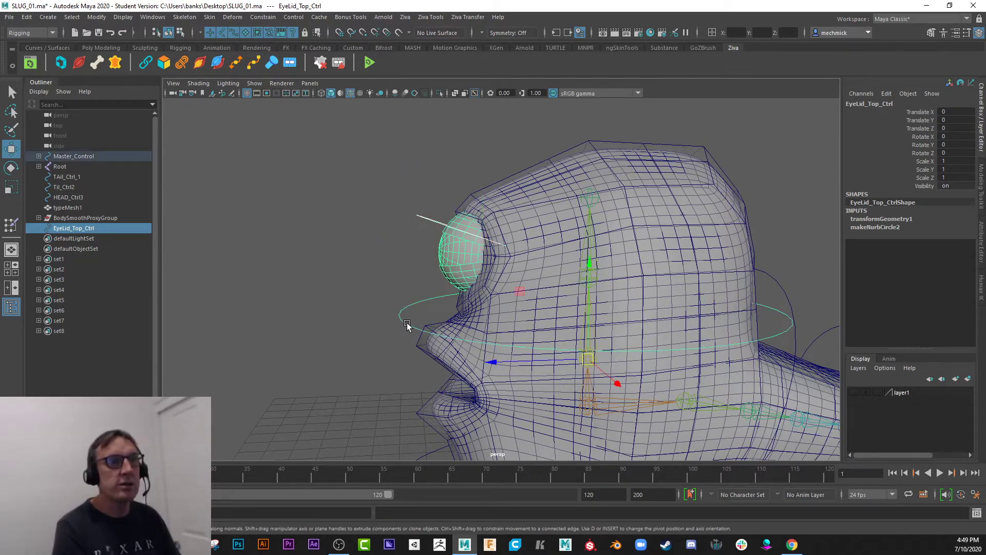
click(386, 260)
click(425, 218)
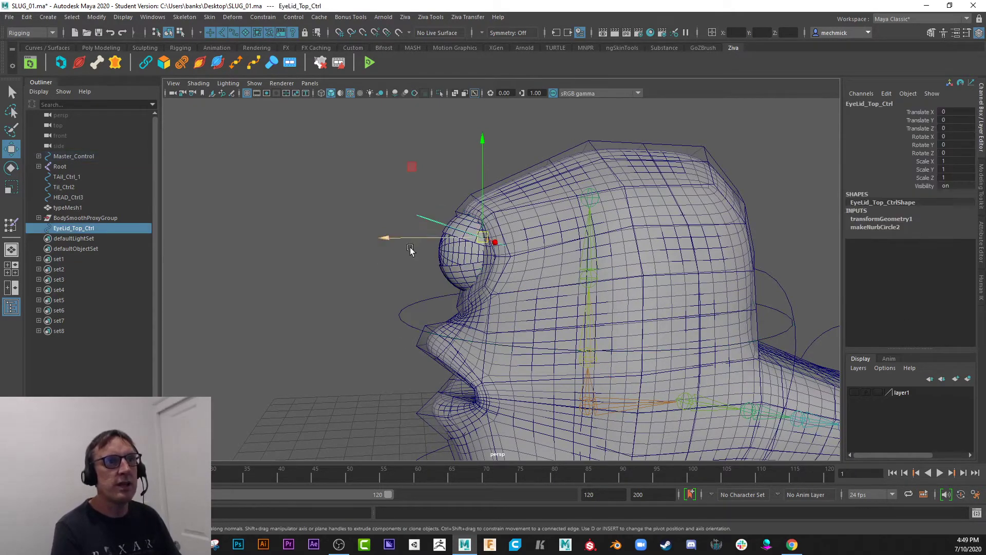
shift+click(404, 322)
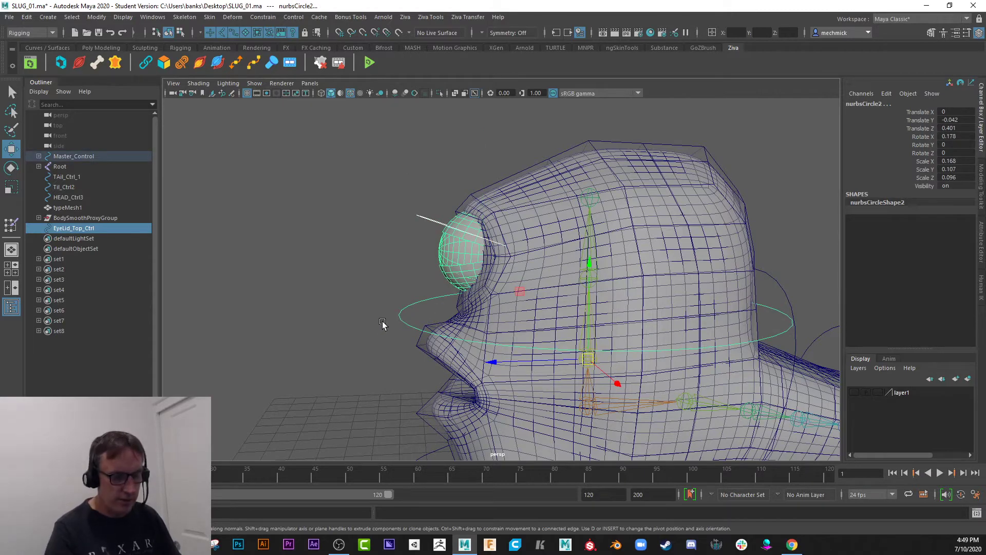
key(p)
alt+drag(374, 331, 418, 302)
click(414, 330)
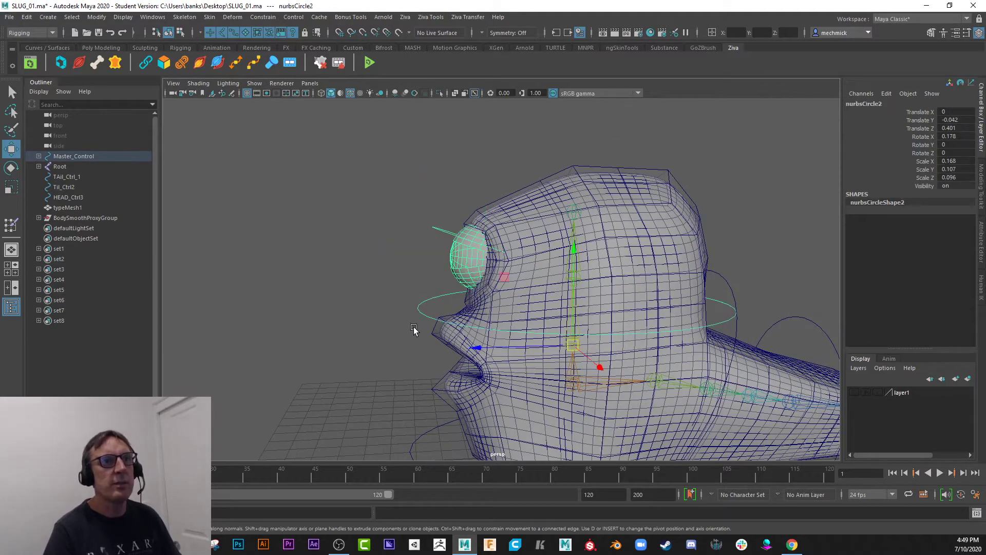
Test-rotate the head control circle together with the parented eyelid control and undo the rotation.
key(e)
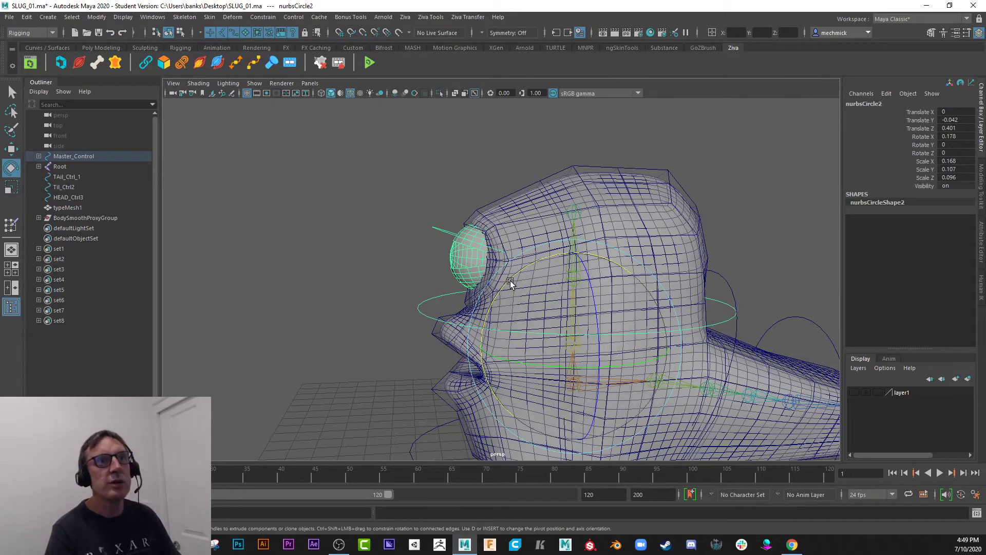
mouse_move(510, 281)
mouse_down()
mouse_move(495, 293)
mouse_move(531, 264)
mouse_move(502, 293)
mouse_move(520, 276)
mouse_up()
key(ctrl+z)
key(ctrl+z)
key(ctrl+z)
key(ctrl+z)
key(ctrl+z)
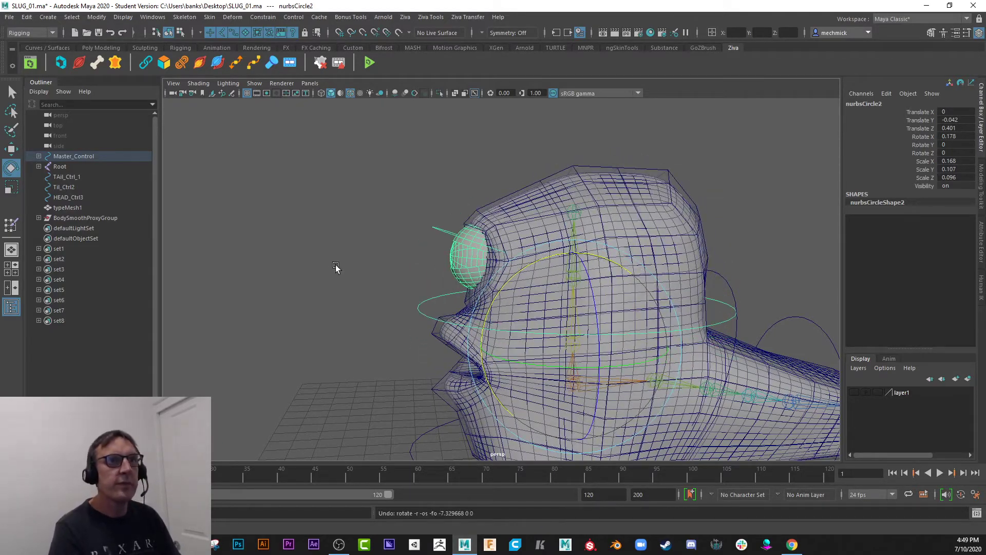
Test the parented EyeLid_Top_Ctrl by rotating it around X, undo the rotation and clear the selection.
click(435, 232)
alt+drag(411, 256, 390, 249)
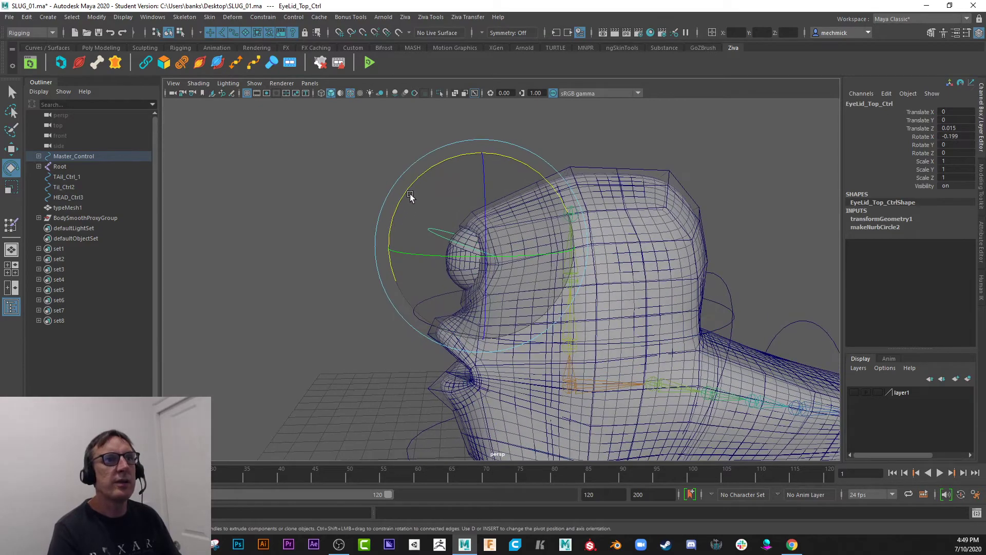
mouse_move(410, 192)
mouse_down()
mouse_move(380, 248)
mouse_move(410, 203)
mouse_up()
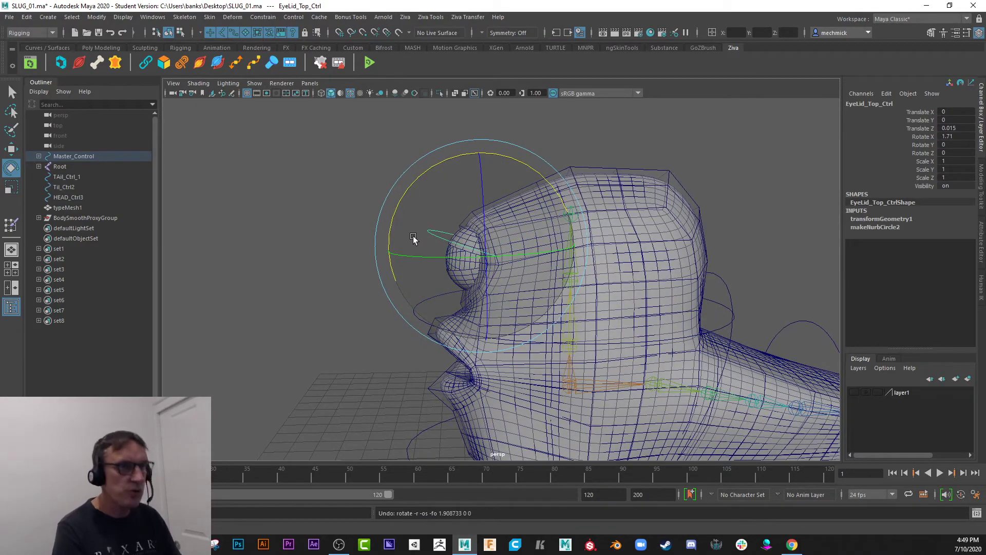
alt+drag(414, 238, 458, 248)
click(379, 235)
Frame the slug's face from the front and make layer1 with the face controls visible.
alt+right_drag(457, 248, 408, 251)
alt+drag(408, 251, 411, 247)
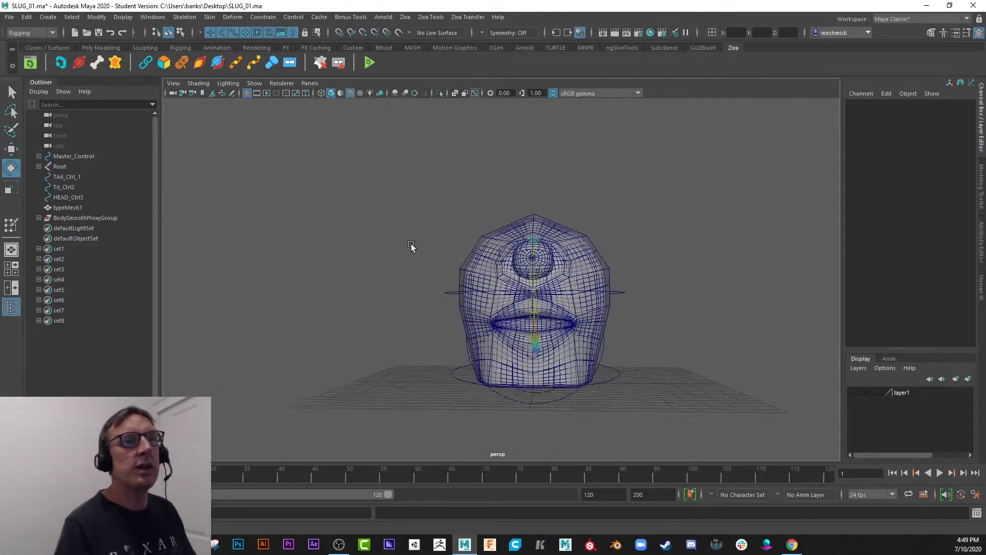
alt+right_drag(412, 246, 544, 333)
alt+middle_drag(543, 333, 522, 310)
click(502, 309)
alt+drag(502, 308, 451, 311)
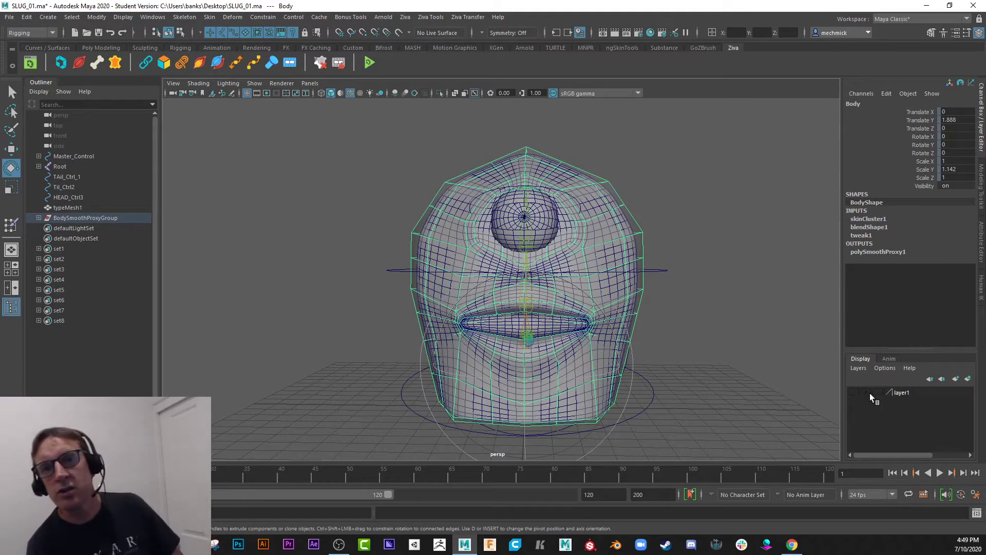
click(854, 392)
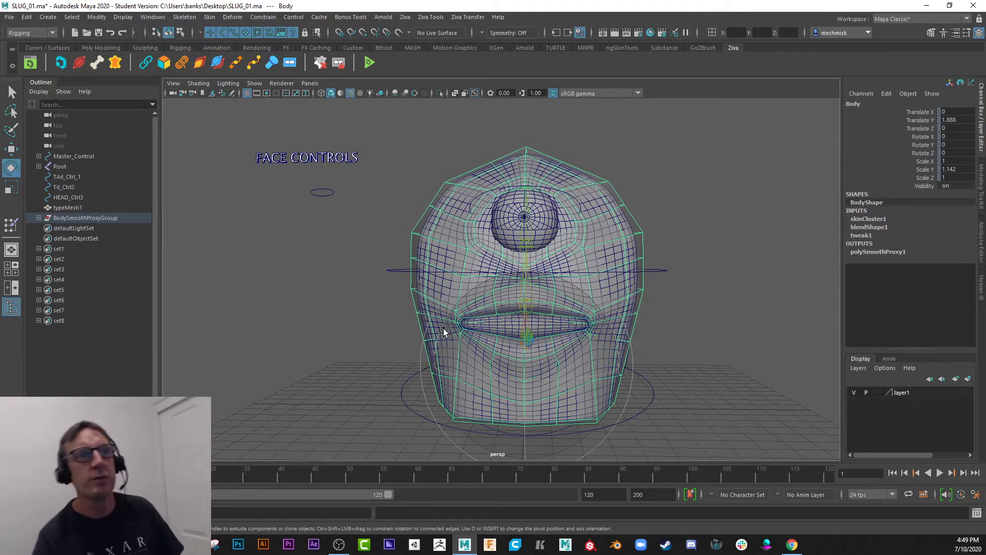
Test HEAD_Ctrl3 beneath the FACE CONTROLS text by raising it, undoing that, and lowering it to about Translate Y 8.454.
click(316, 192)
key(w)
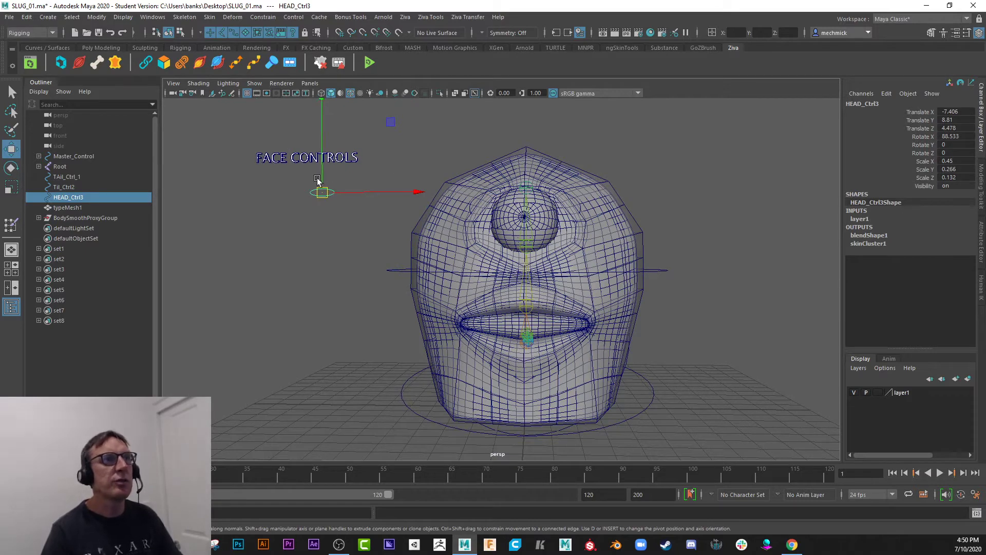
drag(323, 118, 378, 225)
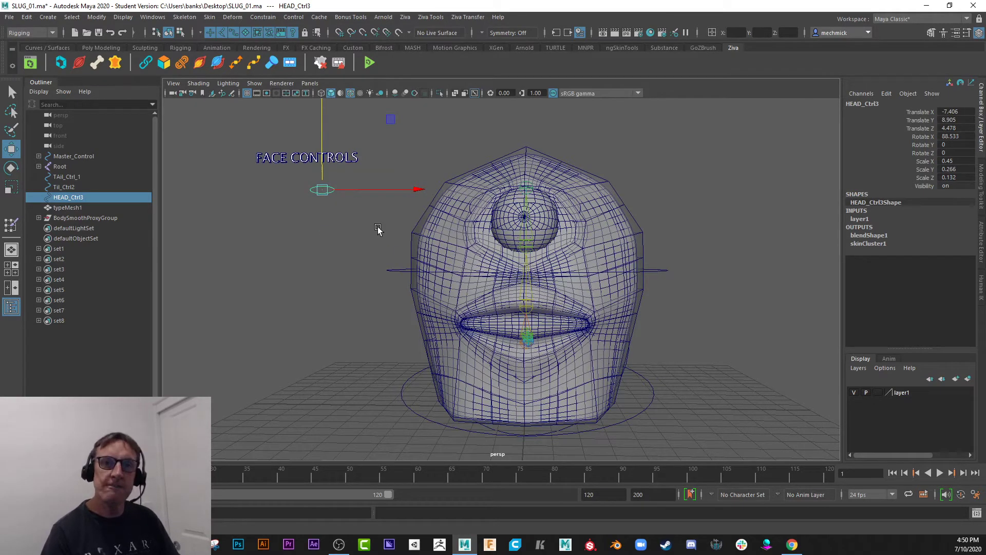
key(ctrl+z)
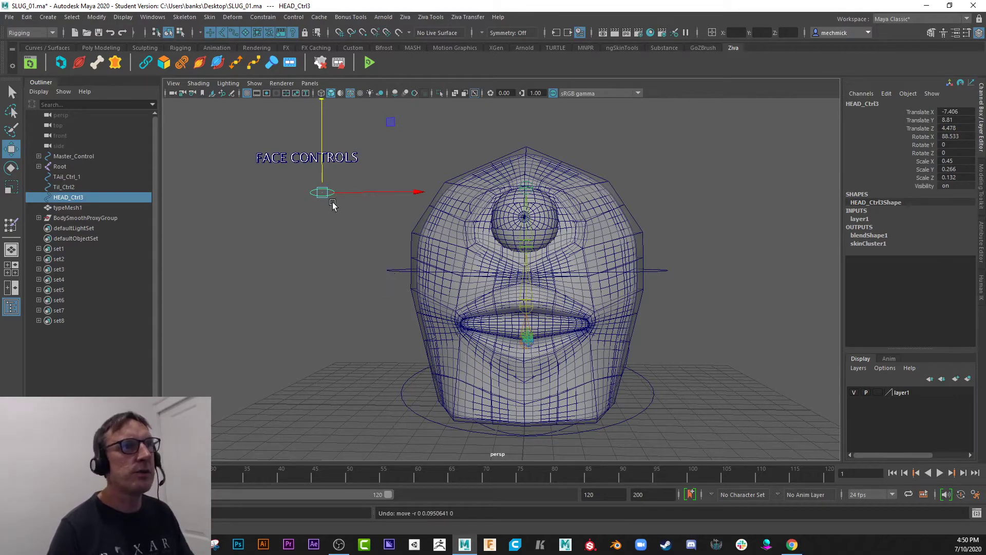
alt+drag(325, 198, 451, 229)
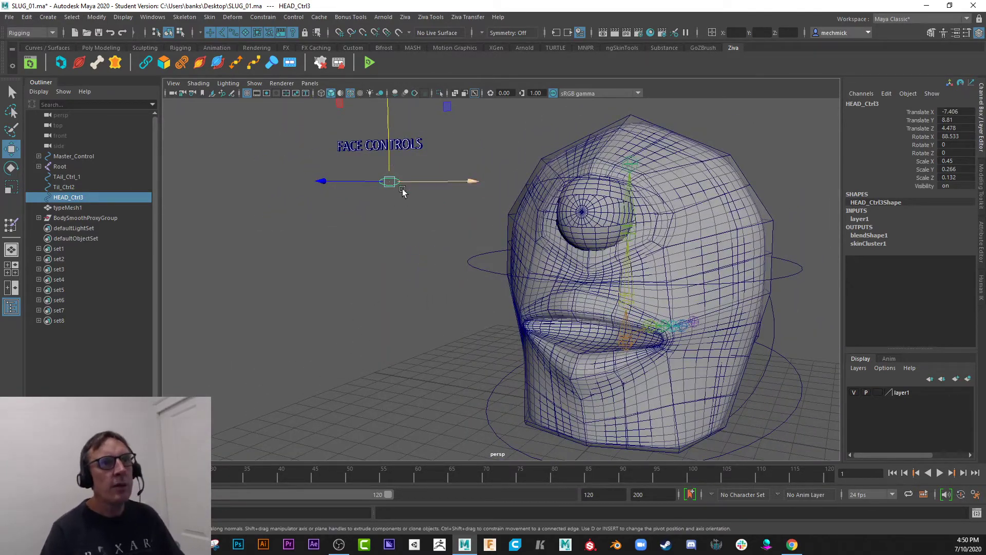
mouse_move(386, 142)
mouse_down()
mouse_move(390, 208)
mouse_move(391, 155)
mouse_up()
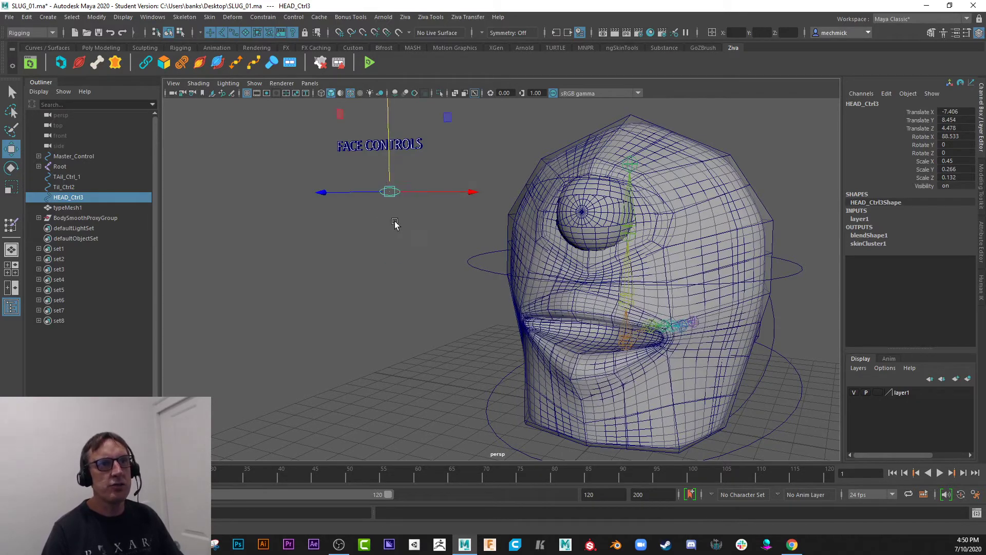
Delete the HEAD_Ctrl3 curve and the FACE CONTROLS text.
click(648, 311)
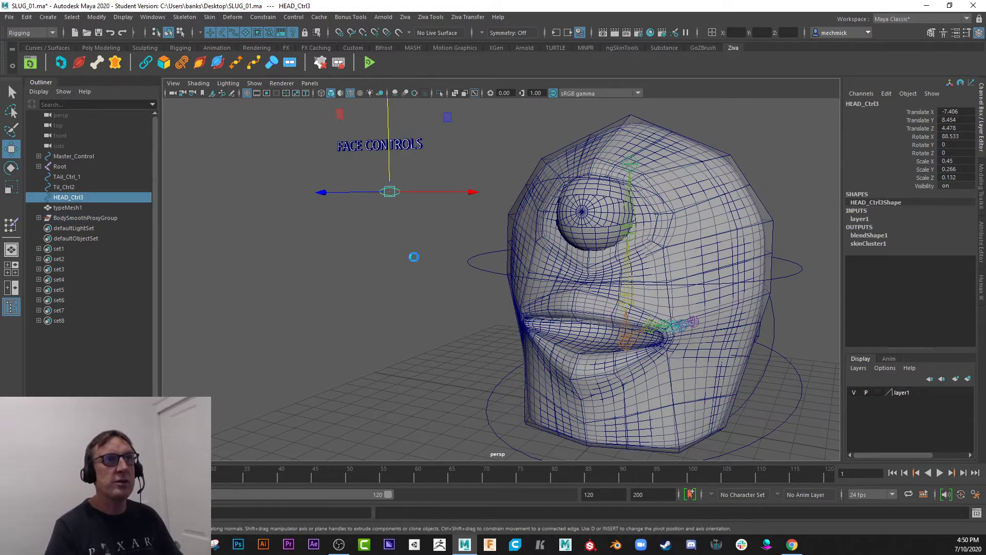
key(Delete)
drag(306, 129, 452, 168)
key(Delete)
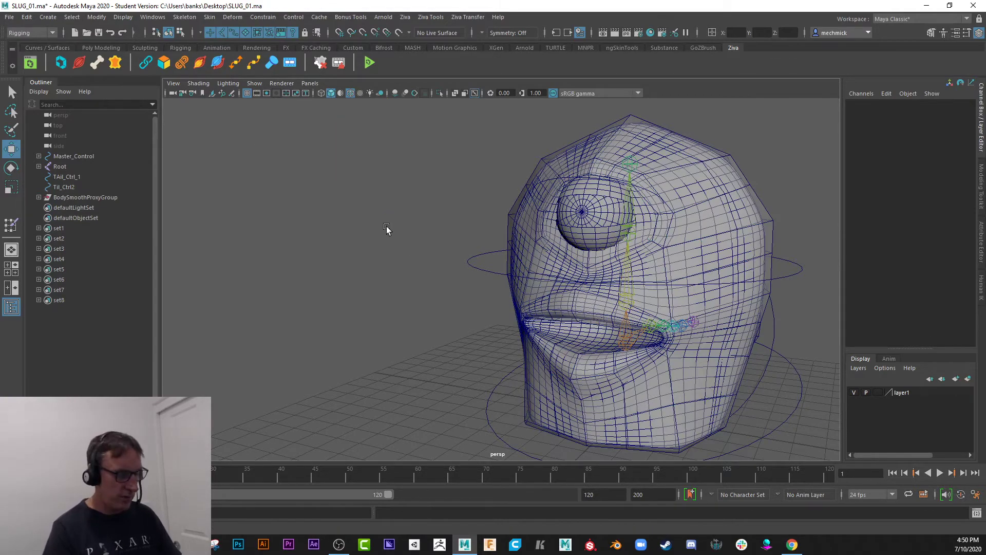
Select the Body mesh and open the Shape Editor beside the slug's face.
alt+drag(386, 227, 385, 203)
click(522, 337)
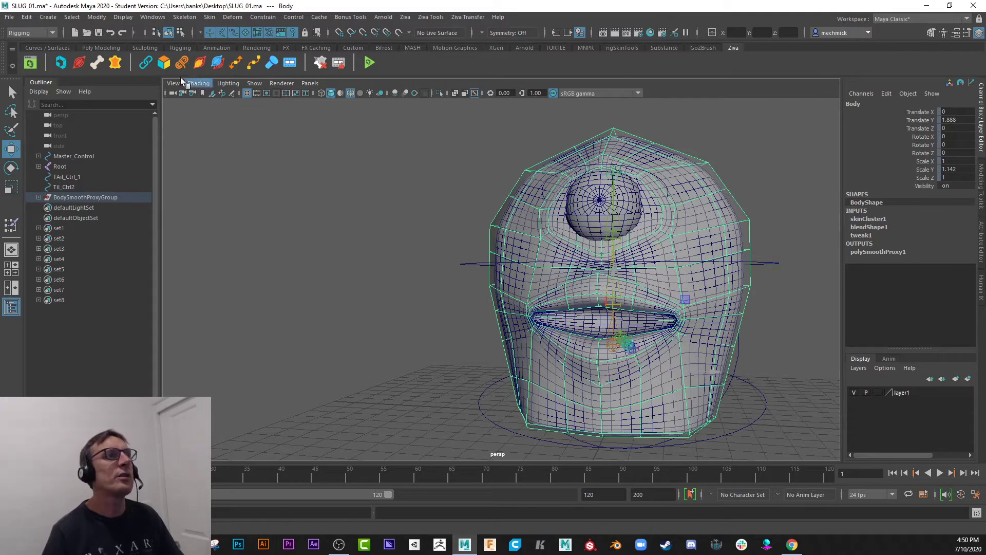
click(54, 32)
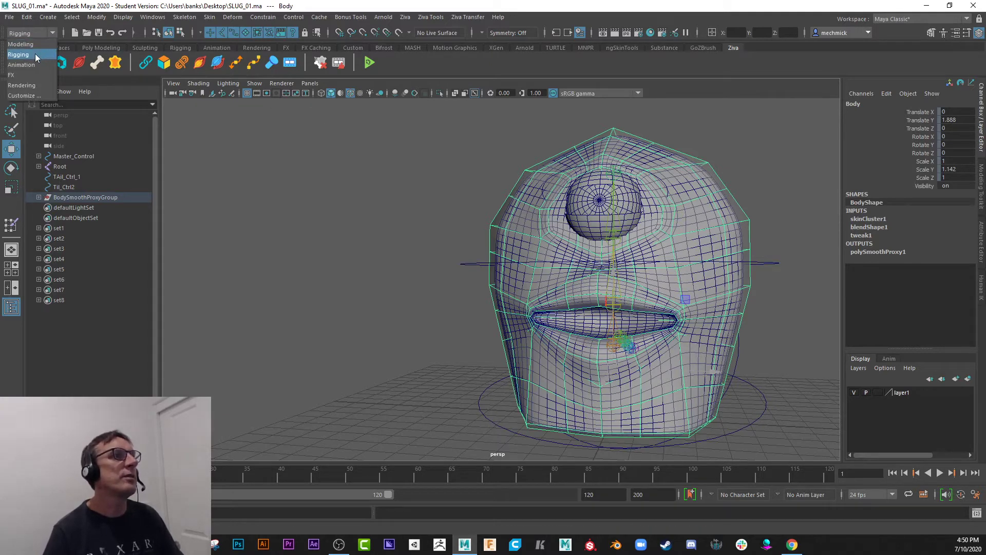
click(35, 54)
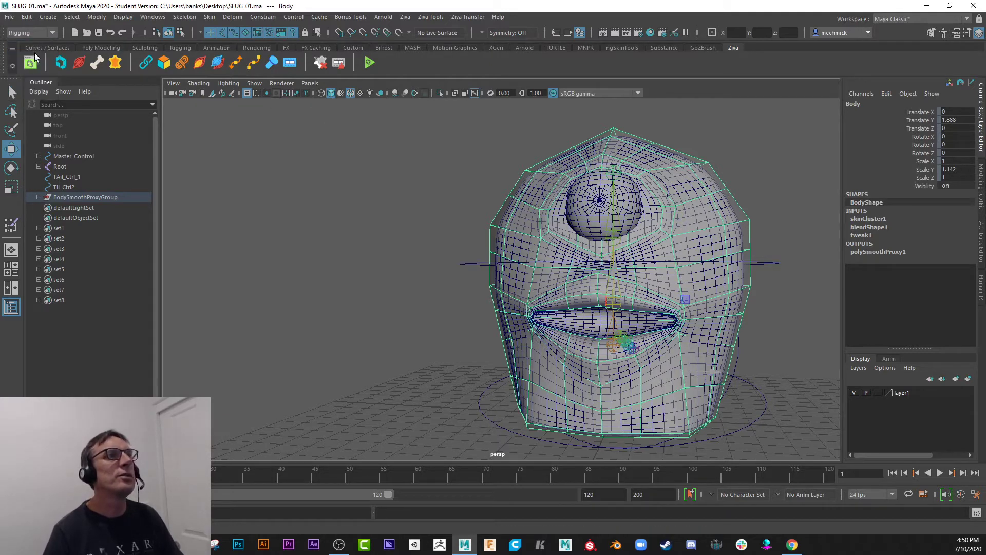
click(142, 48)
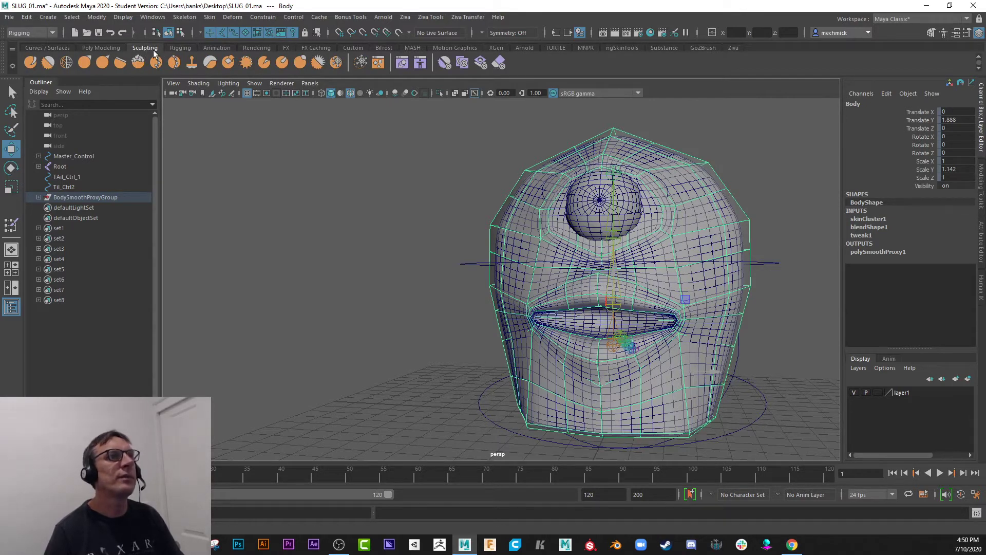
click(404, 66)
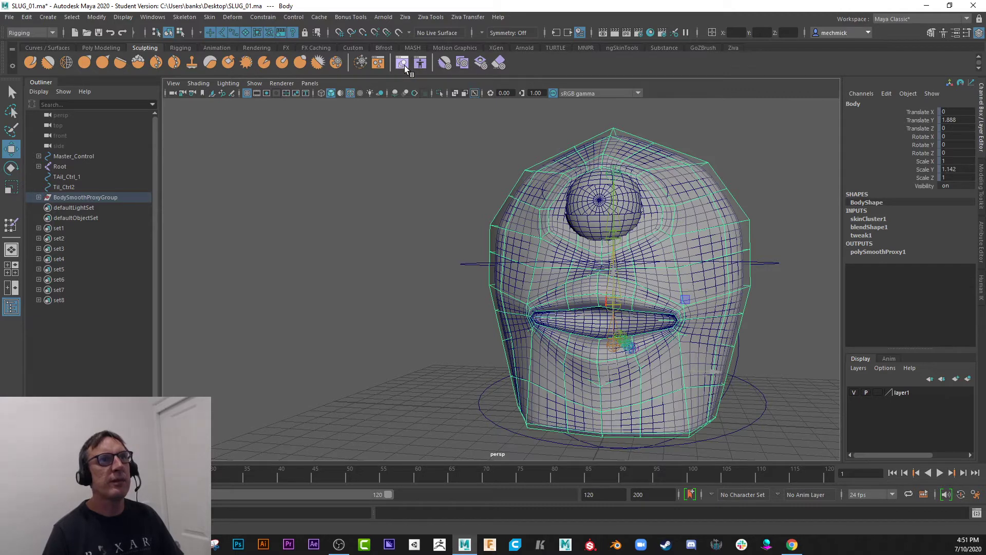
drag(345, 428, 273, 139)
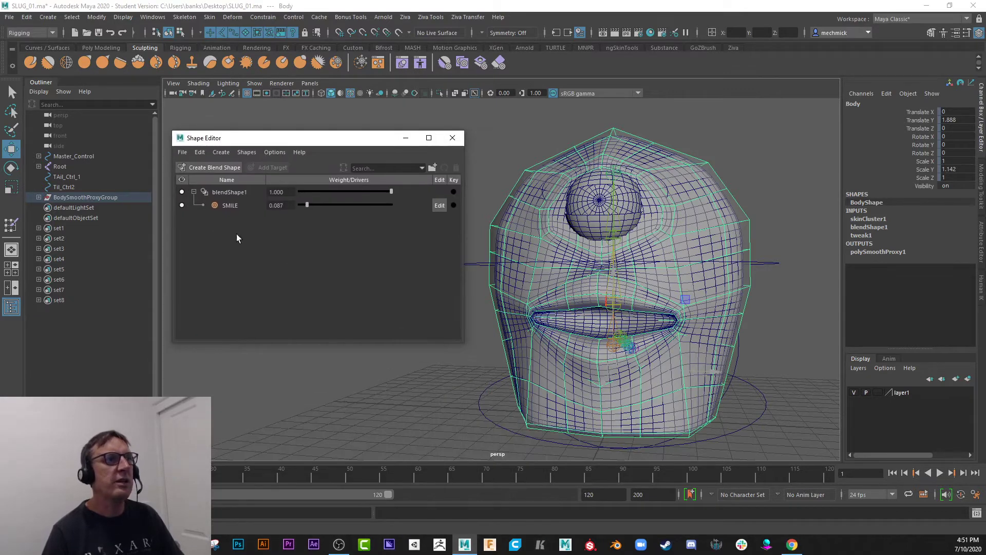
Delete the SMILE target and the blendShape1 node from the Body mesh.
click(235, 206)
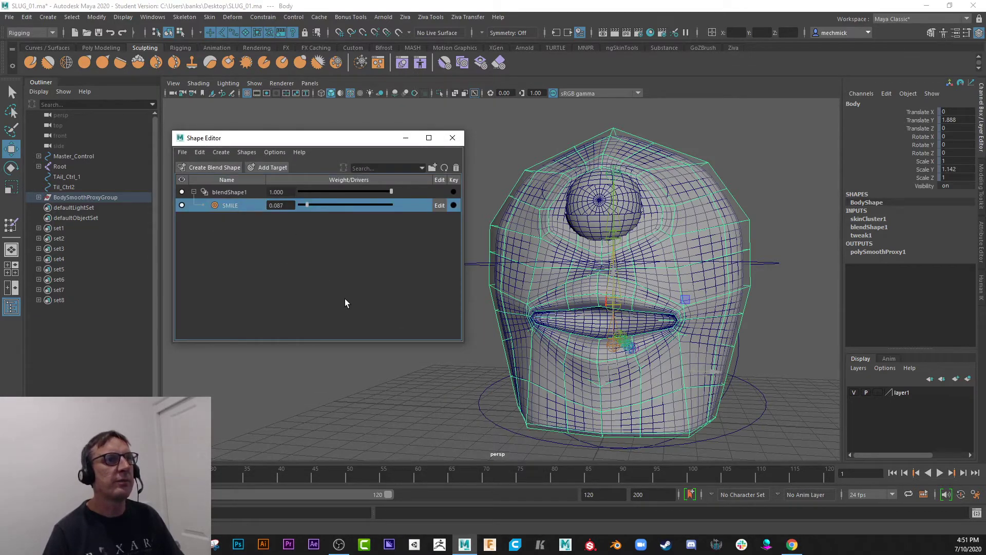
key(Delete)
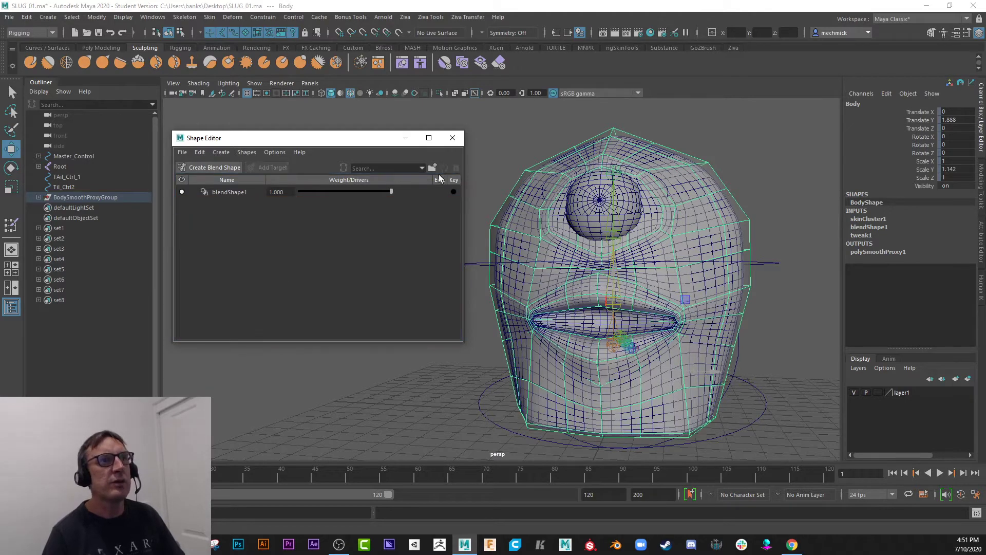
click(255, 194)
key(Delete)
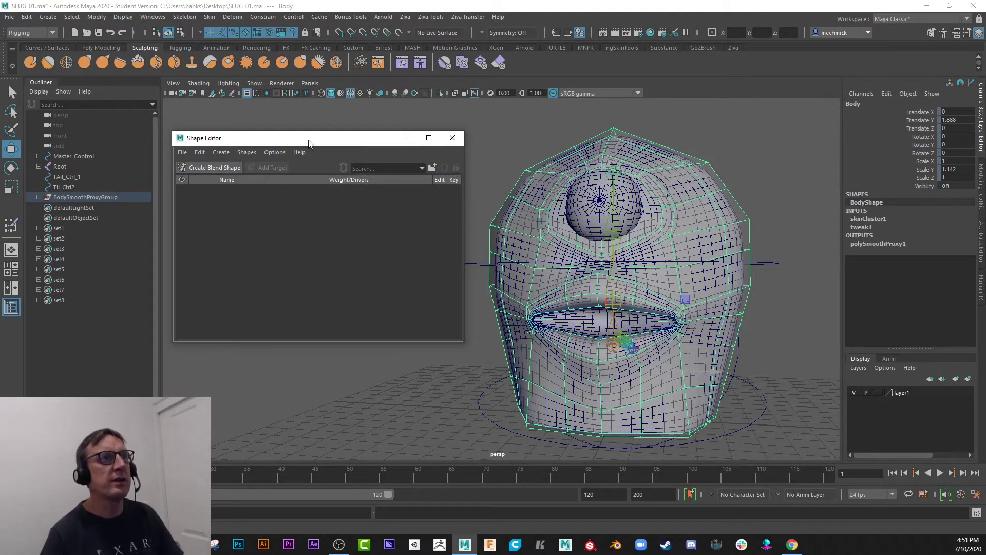
drag(309, 142, 315, 130)
drag(222, 127, 219, 127)
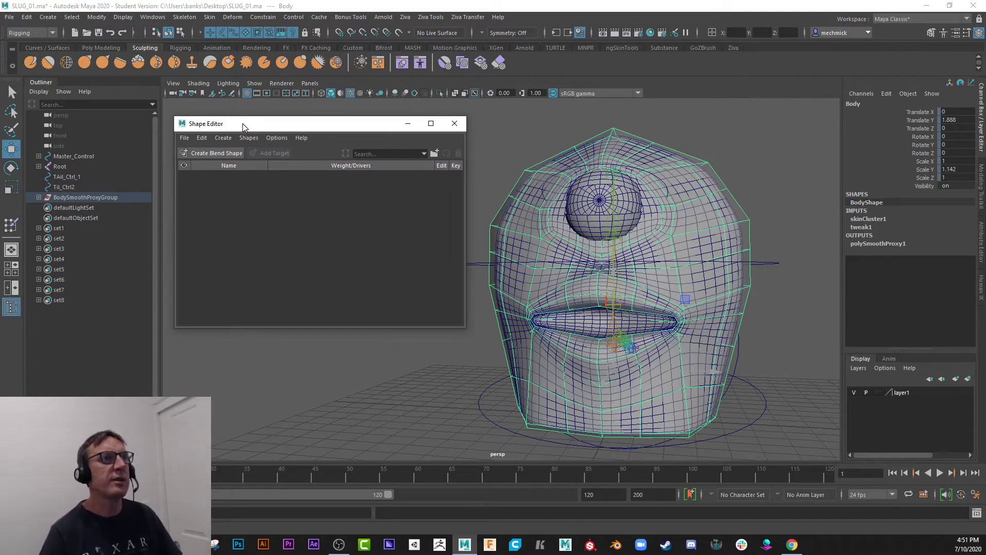
Reopen the Shape Editor and create a new blend shape with one target for the Body mesh.
click(455, 124)
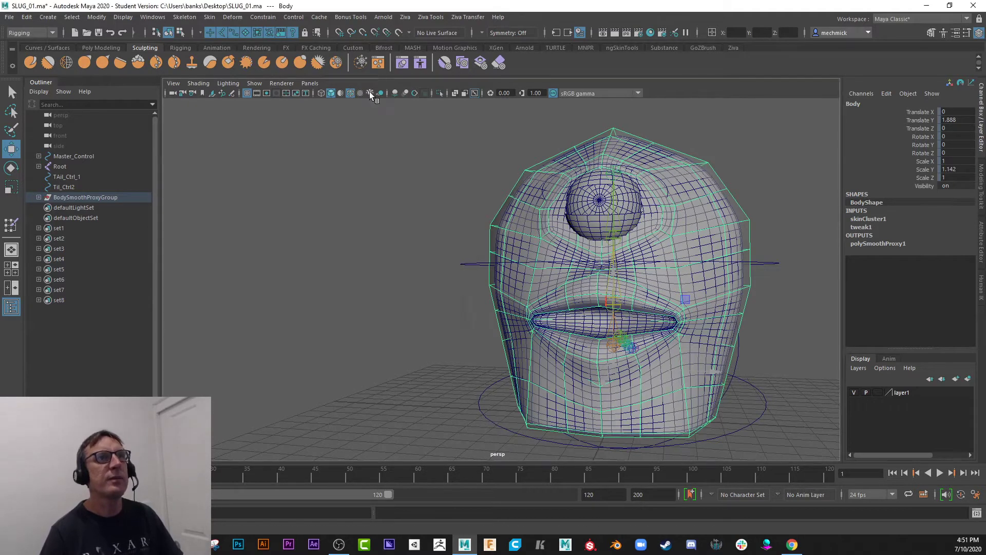
click(401, 63)
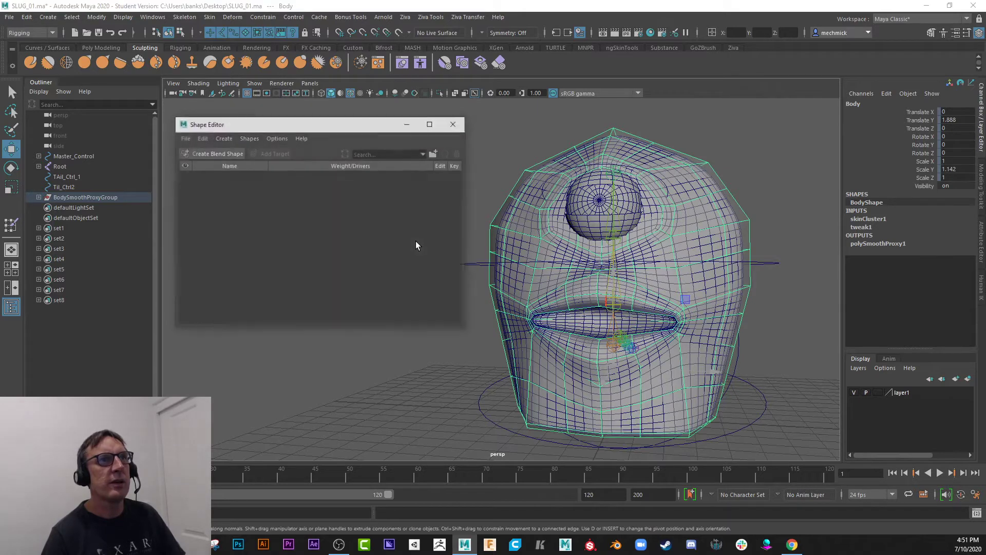
drag(274, 127, 306, 123)
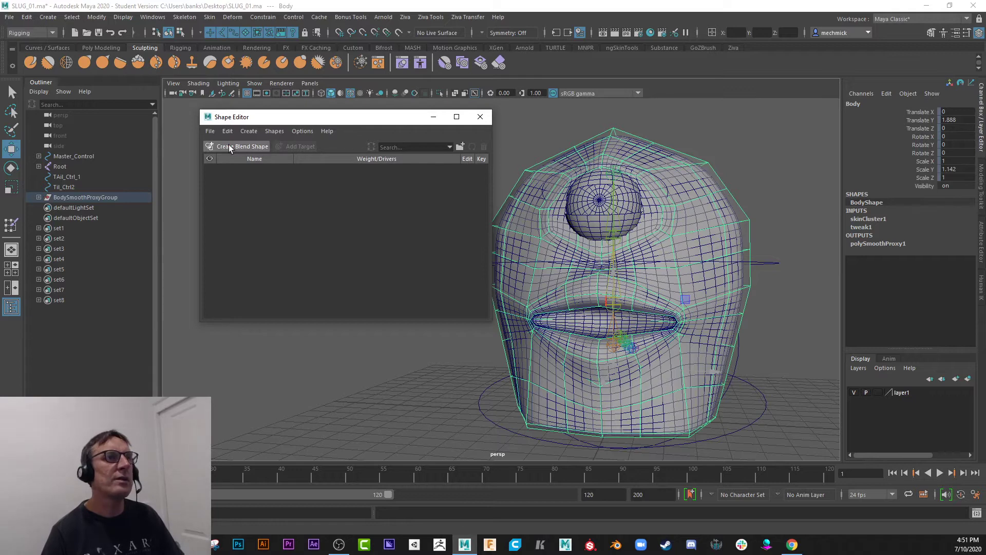
click(248, 146)
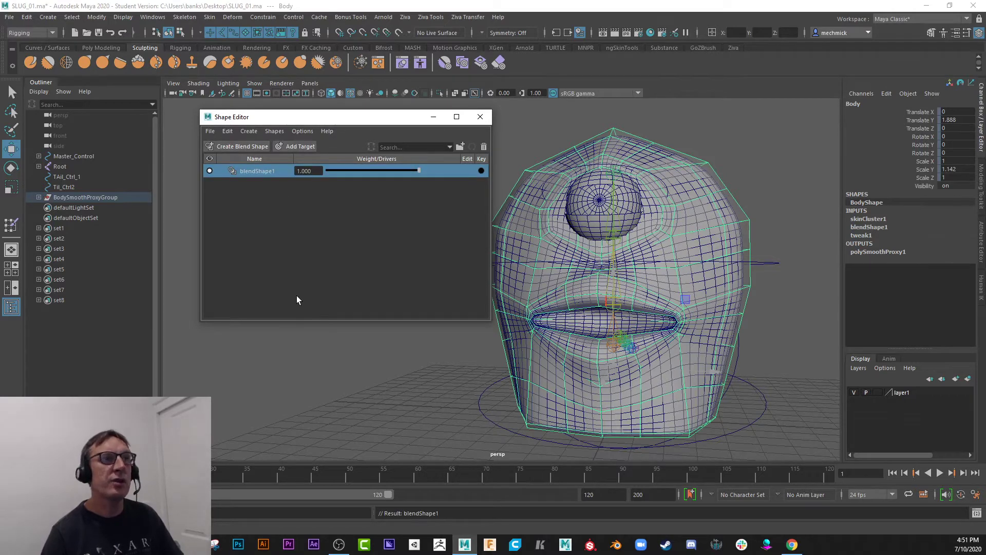
click(300, 146)
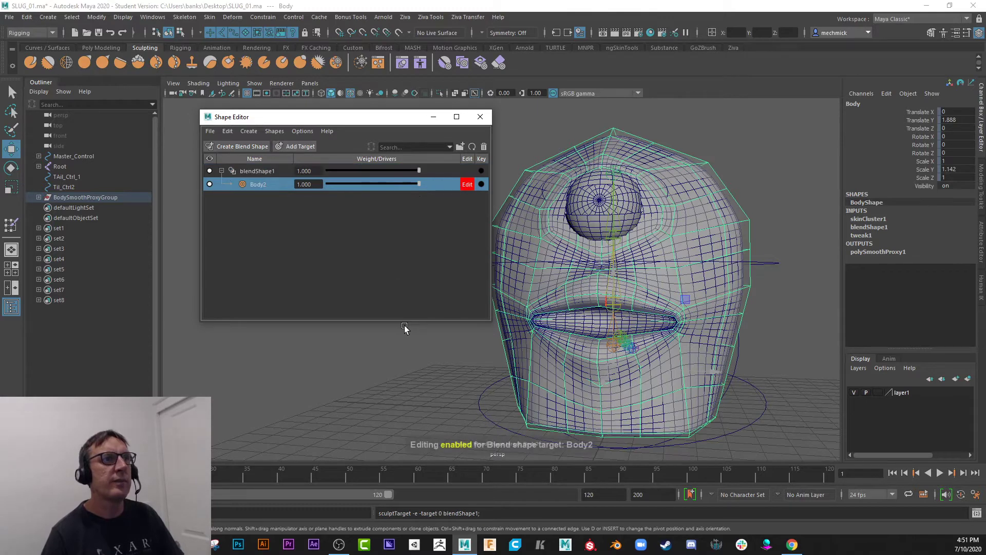
Rename the new blend shape target SMILE and move the Shape Editor clear of the slug's face.
click(261, 171)
click(261, 184)
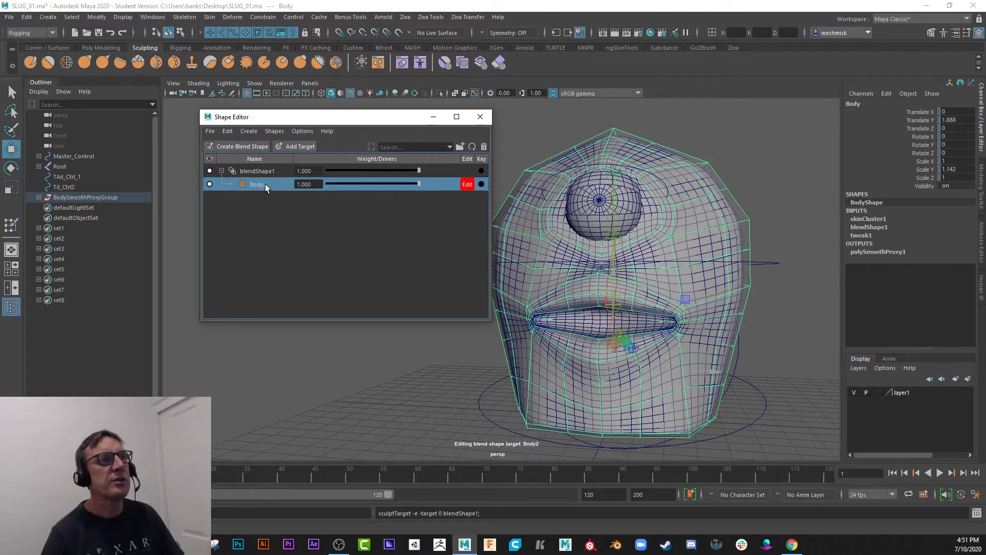
double_click(263, 184)
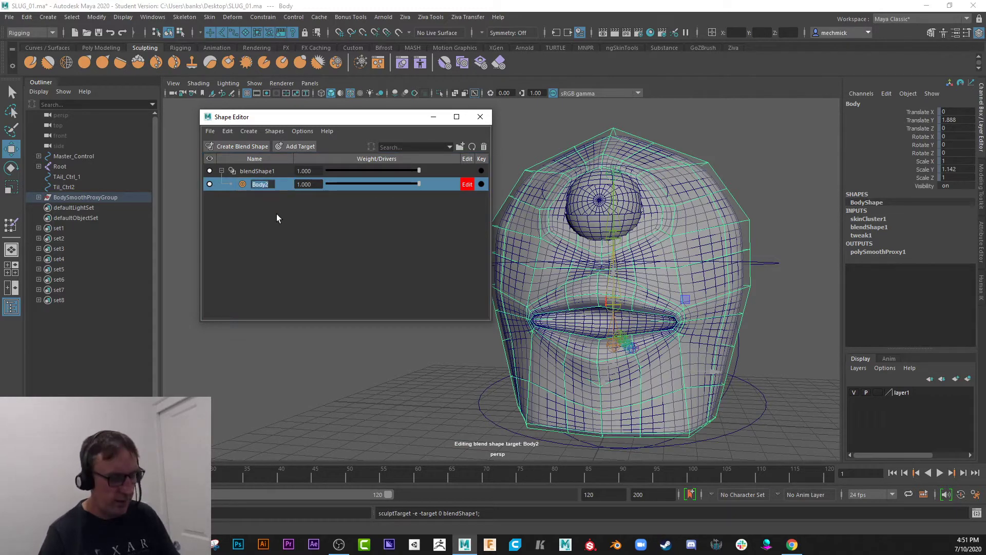
text(SMIL)
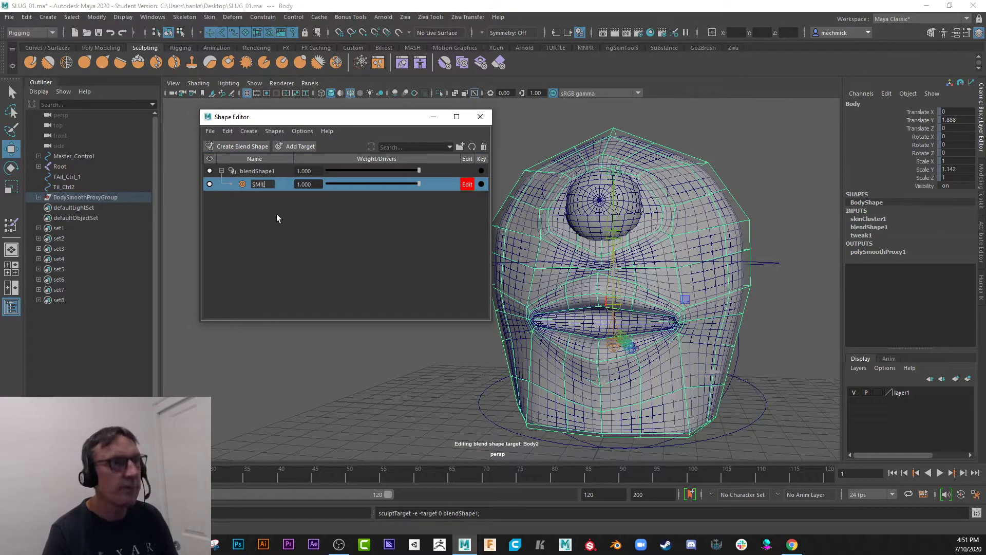
text(E)
key(Return)
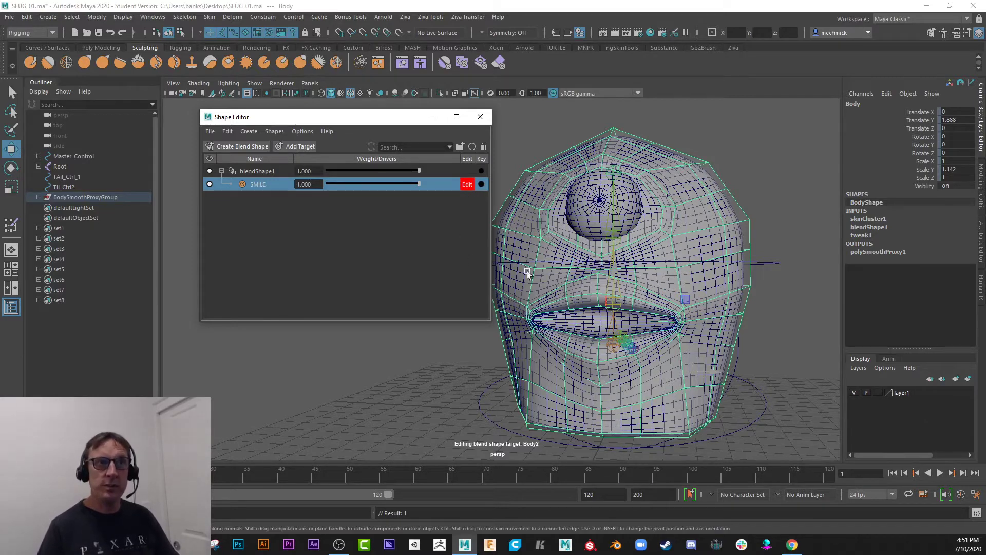
drag(401, 123, 240, 157)
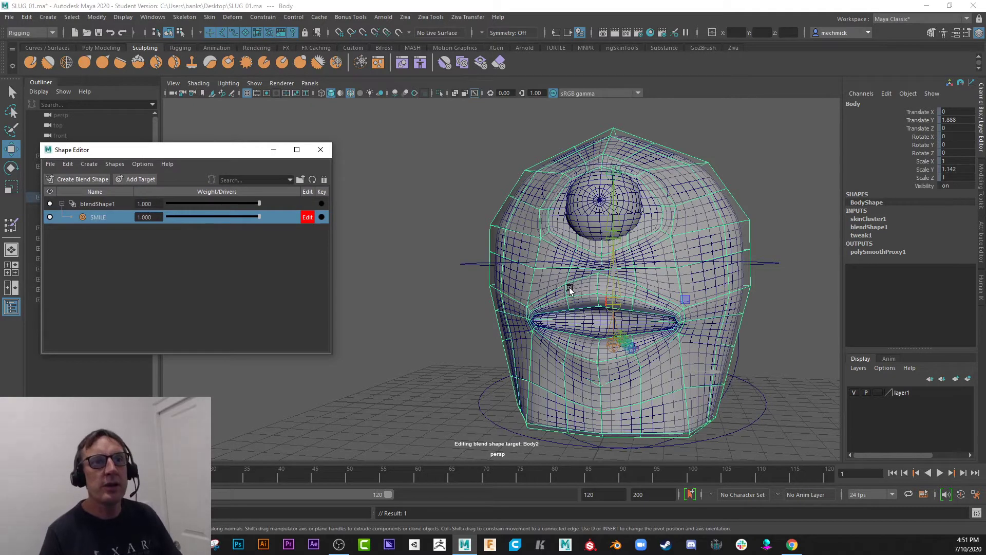
Try pulling the mesh upward above the mouth with the Grab sculpting tool, and undo the stroke and tool change.
click(84, 63)
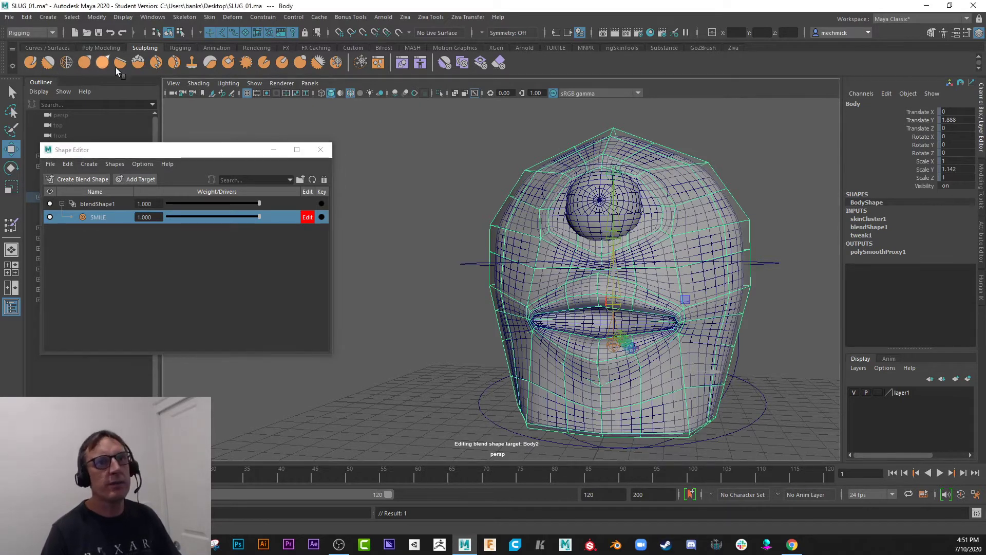
drag(563, 304, 562, 287)
key(ctrl+z)
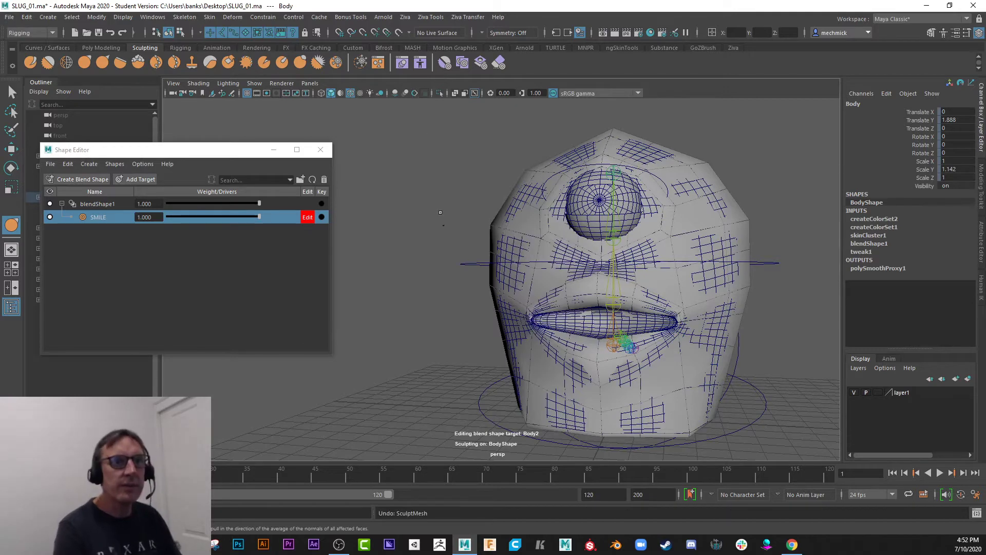
key(ctrl+z)
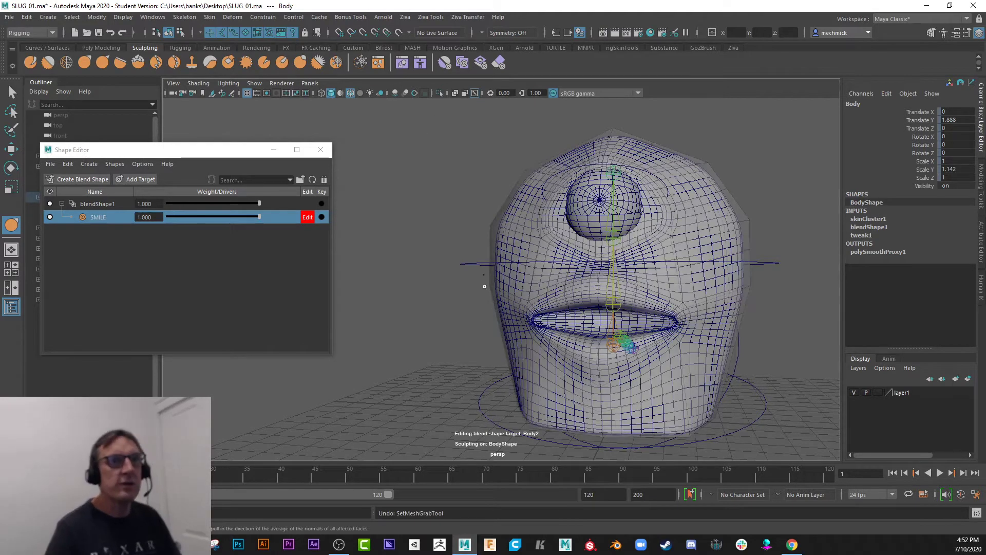
key(ctrl+z)
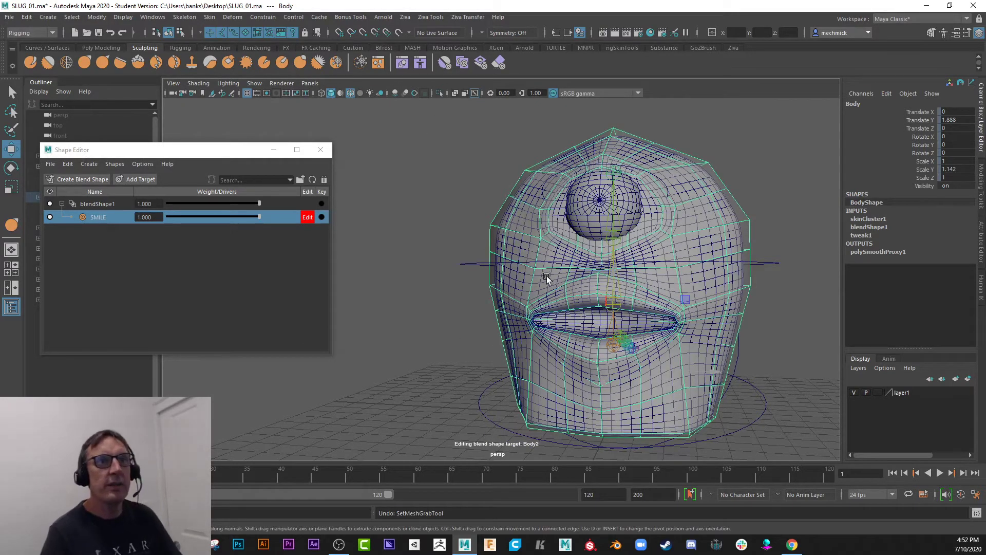
Try raising a vertex above the mouth corner on the smoothed mesh with Soft Select turned on.
scroll(544, 308, up, 3)
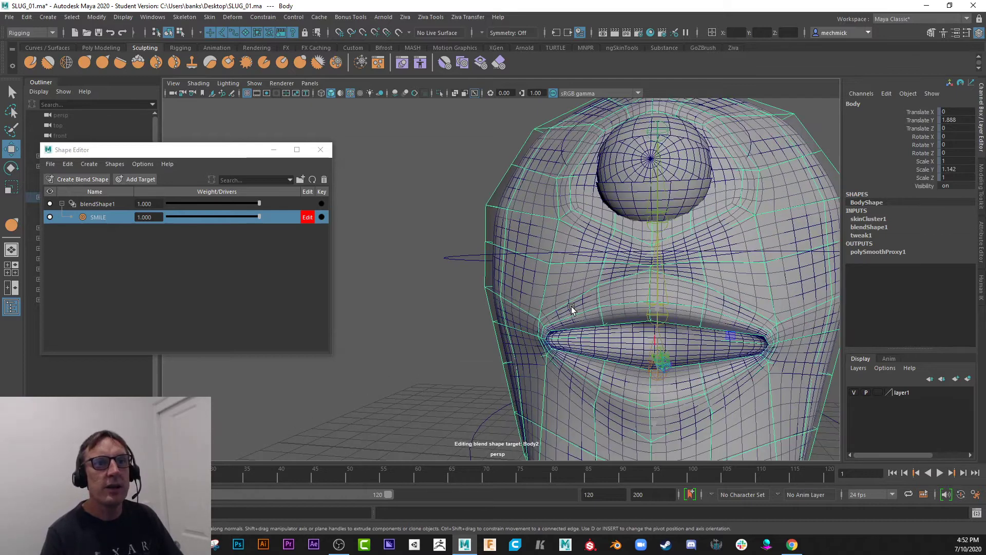
scroll(566, 303, down, 3)
drag(212, 151, 252, 129)
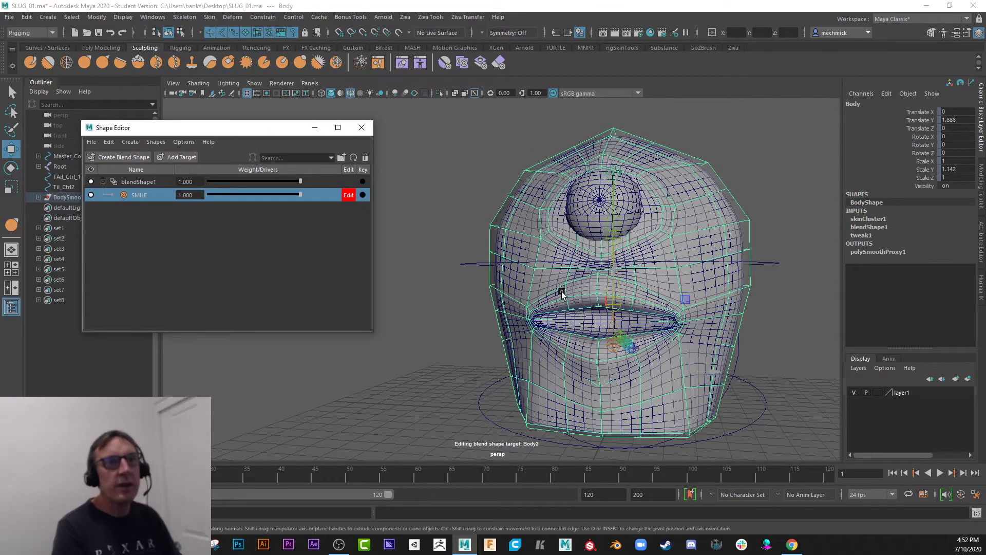
right_drag(556, 291, 513, 271)
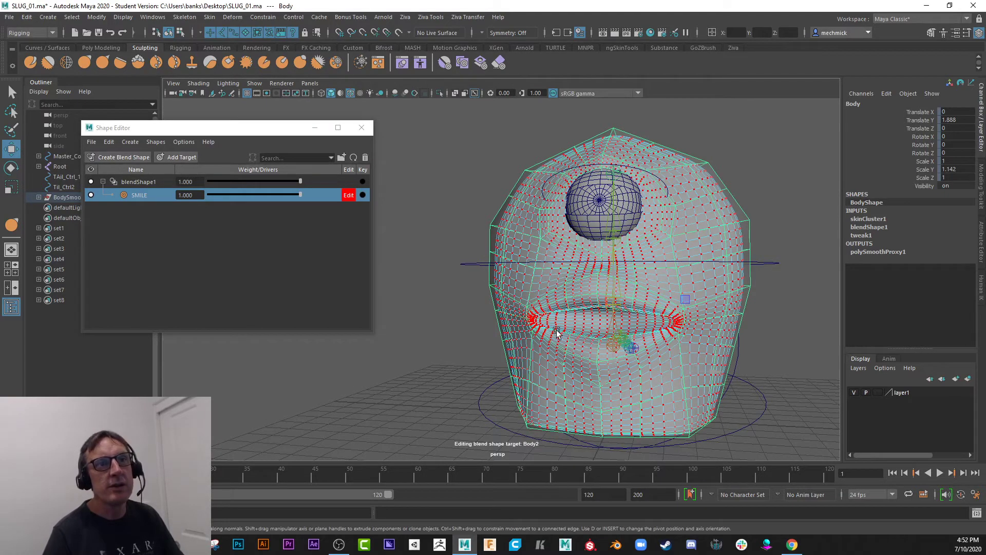
click(556, 293)
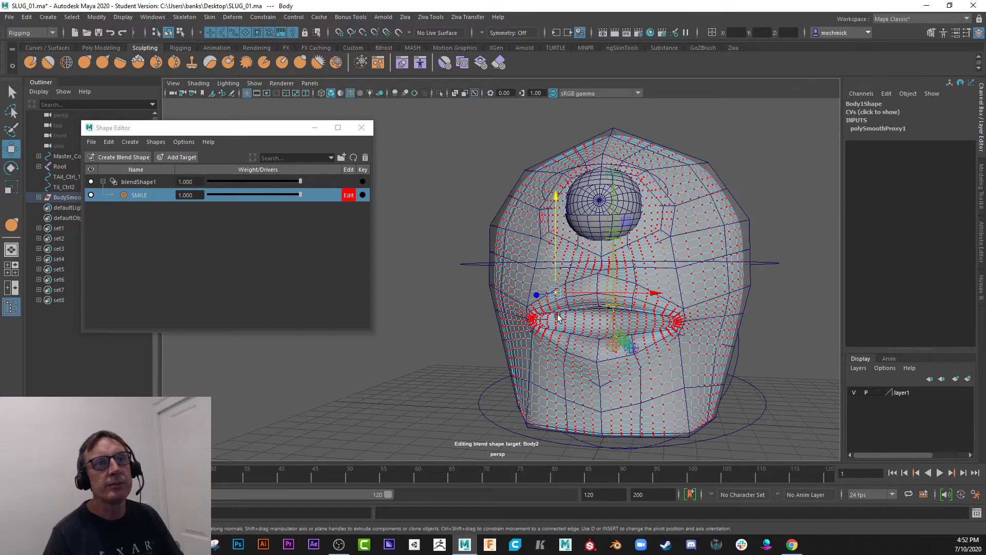
key(b)
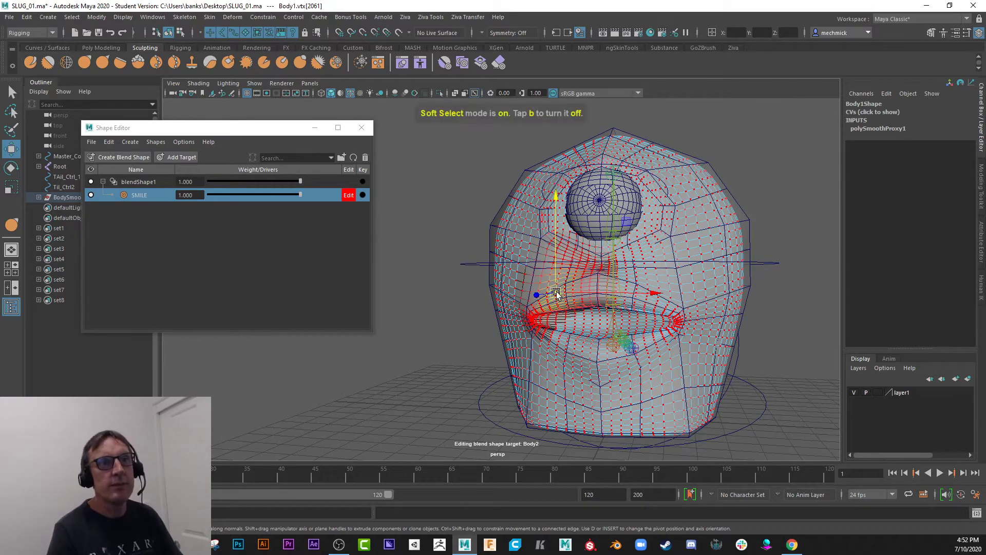
drag(555, 197, 541, 166)
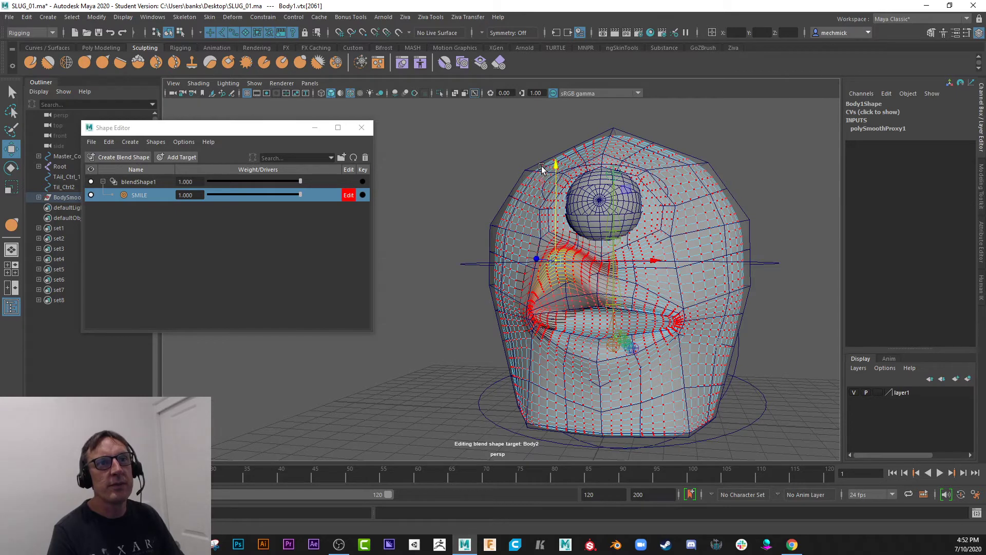
Toggle editing of the SMILE target off and on again, and undo the soft-selected vertex move.
click(349, 197)
mouse_move(298, 195)
mouse_down()
mouse_move(258, 197)
mouse_move(304, 200)
mouse_up()
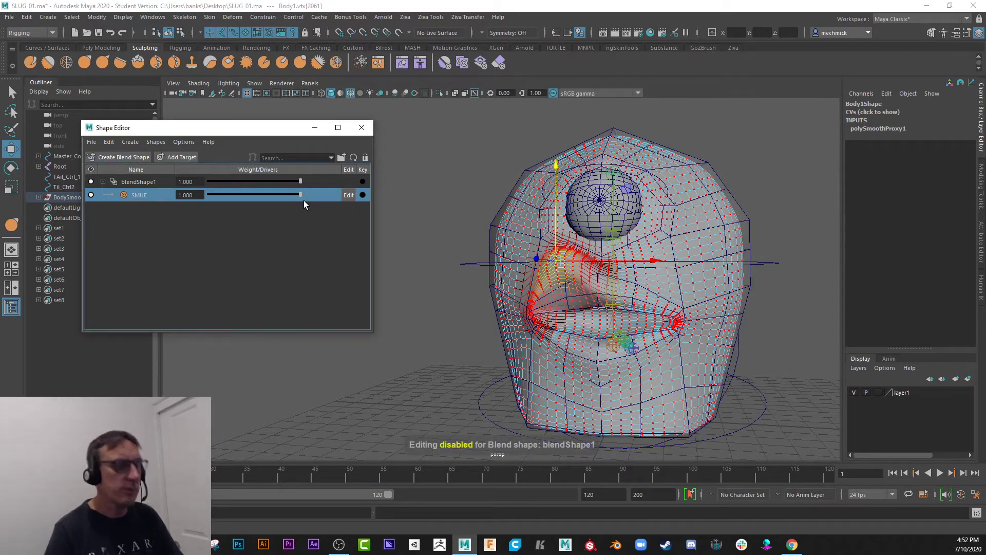
click(349, 195)
key(ctrl+z)
key(ctrl+z)
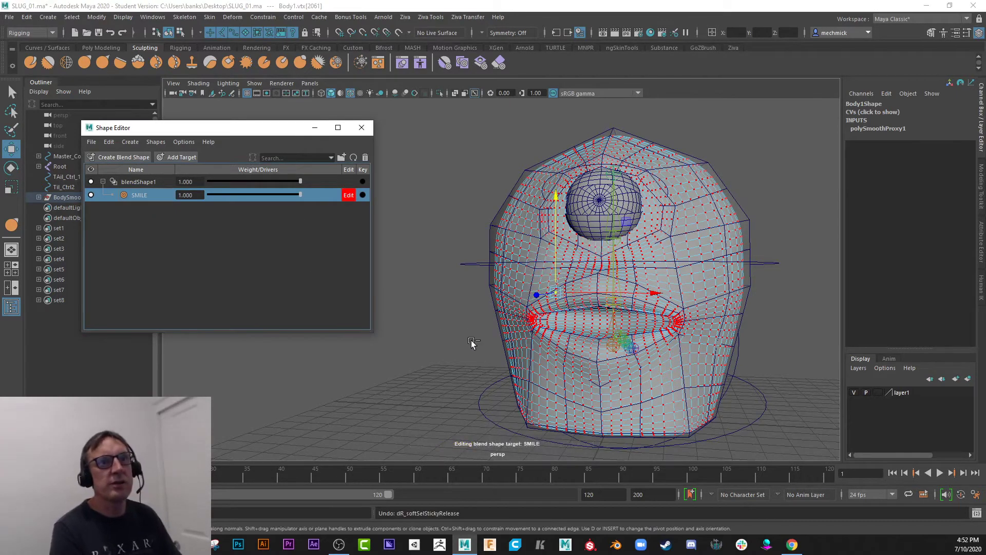
Select the low-poly Body cage instead of the smoothed mesh and switch it to vertex mode.
click(488, 223)
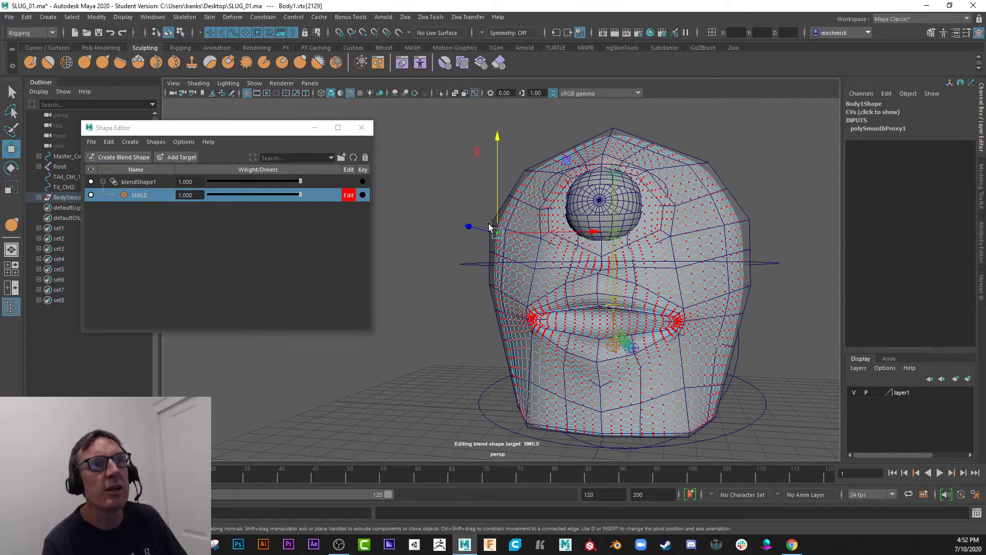
click(489, 253)
right_click(492, 227)
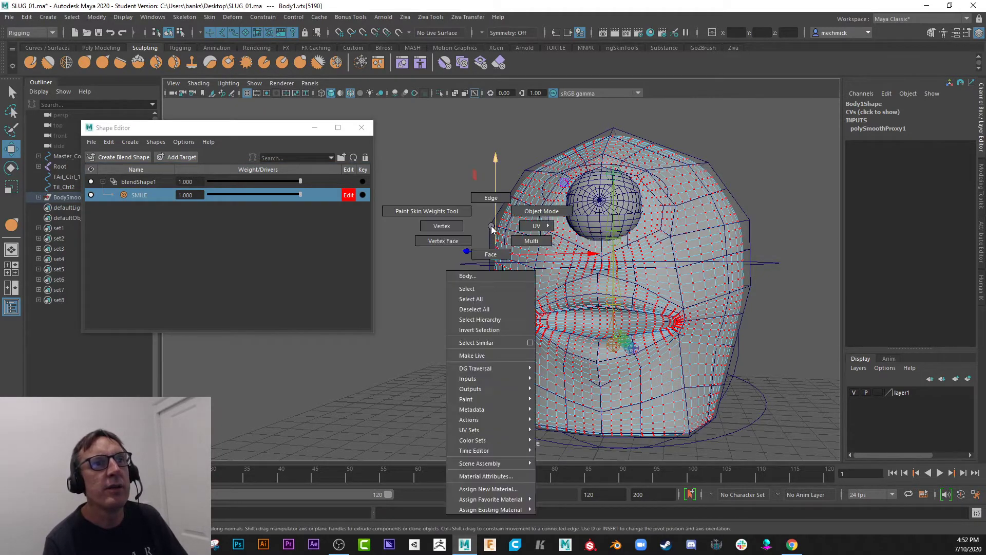
click(468, 288)
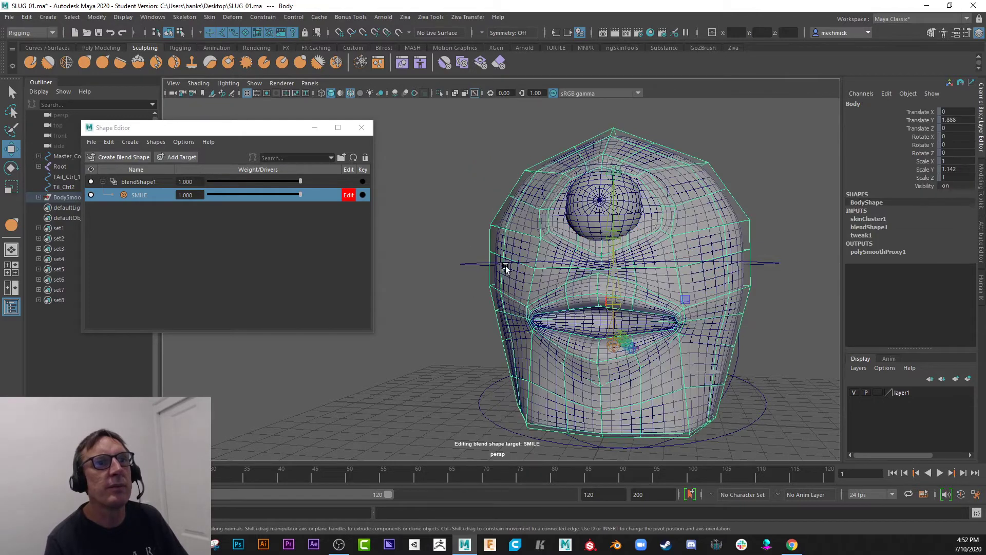
right_click(491, 226)
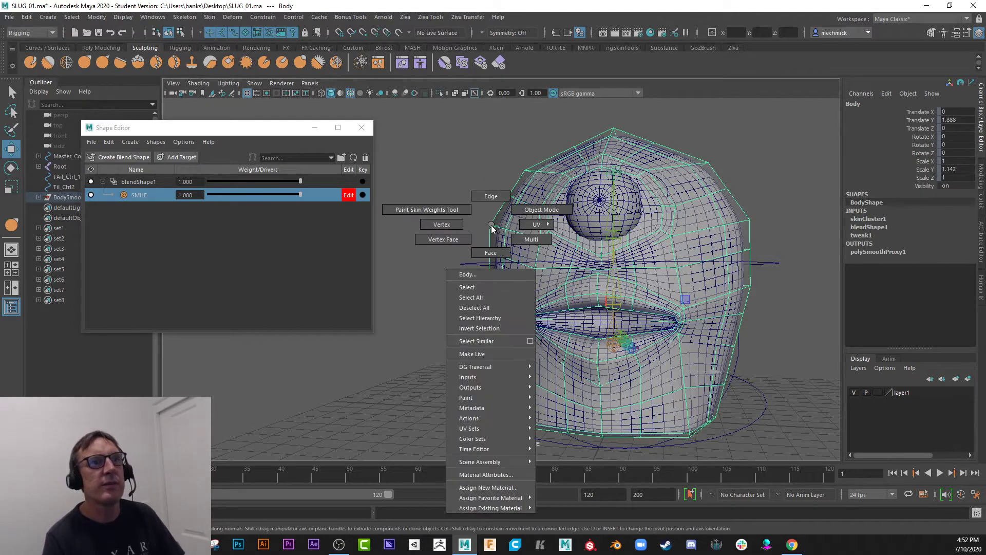
click(445, 224)
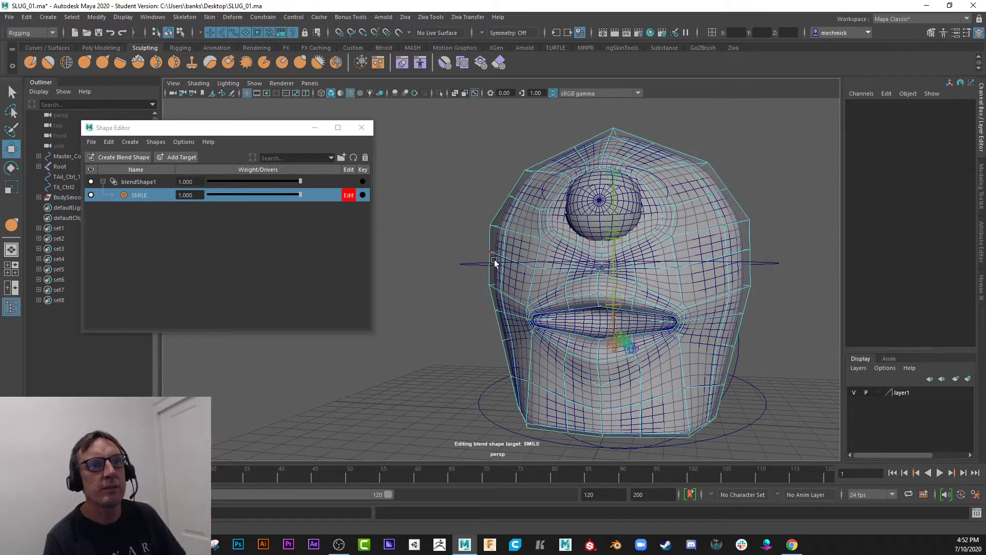
With Soft Select on, pull the lower-lip vertices on both sides of the Body cage downward to open the mouth.
alt+drag(560, 360, 525, 360)
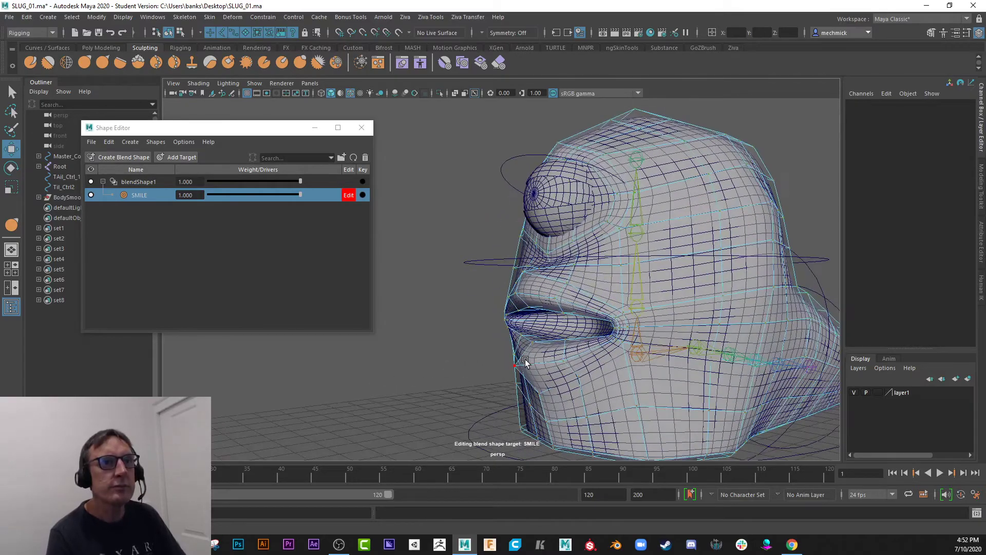
alt+right_drag(525, 357, 630, 398)
click(529, 309)
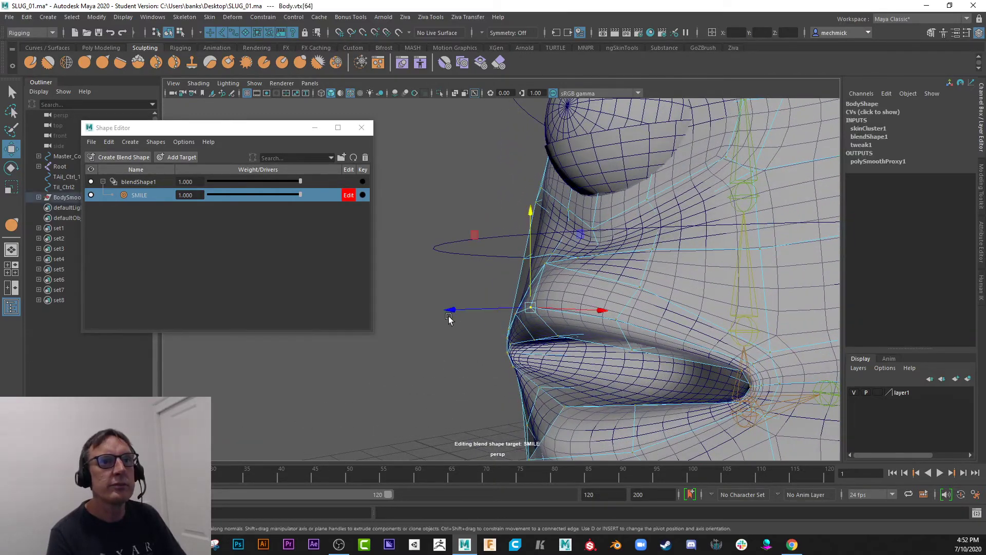
alt+drag(448, 315, 462, 297)
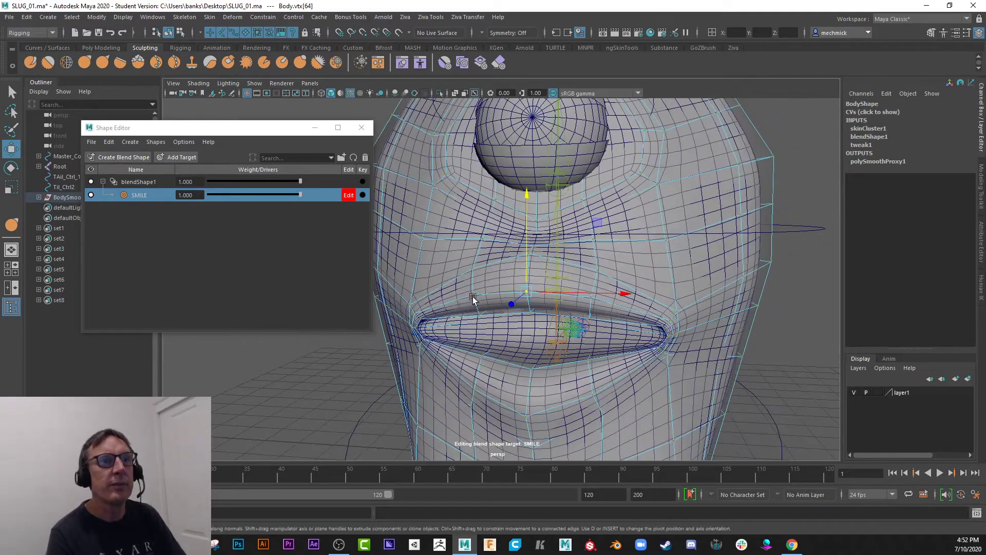
key(Left)
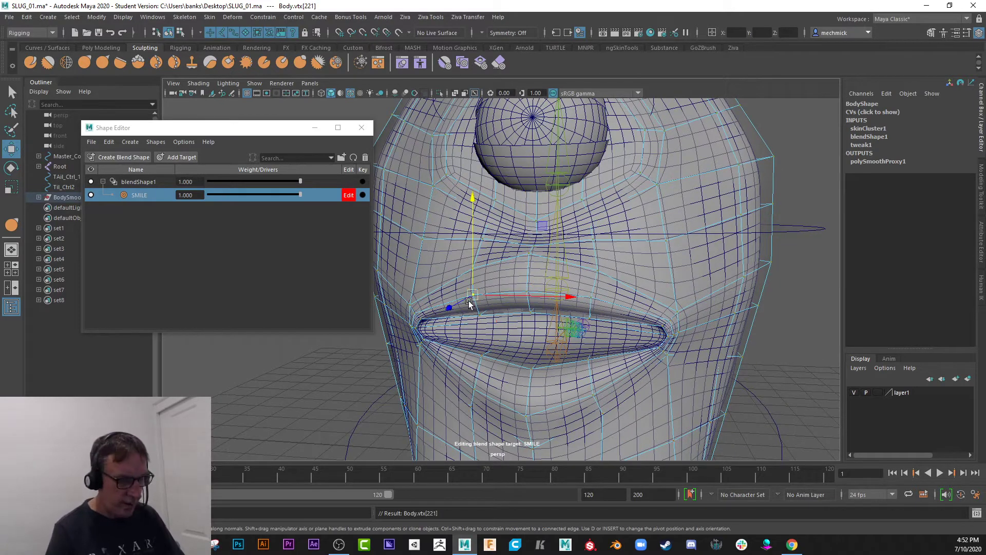
key(b)
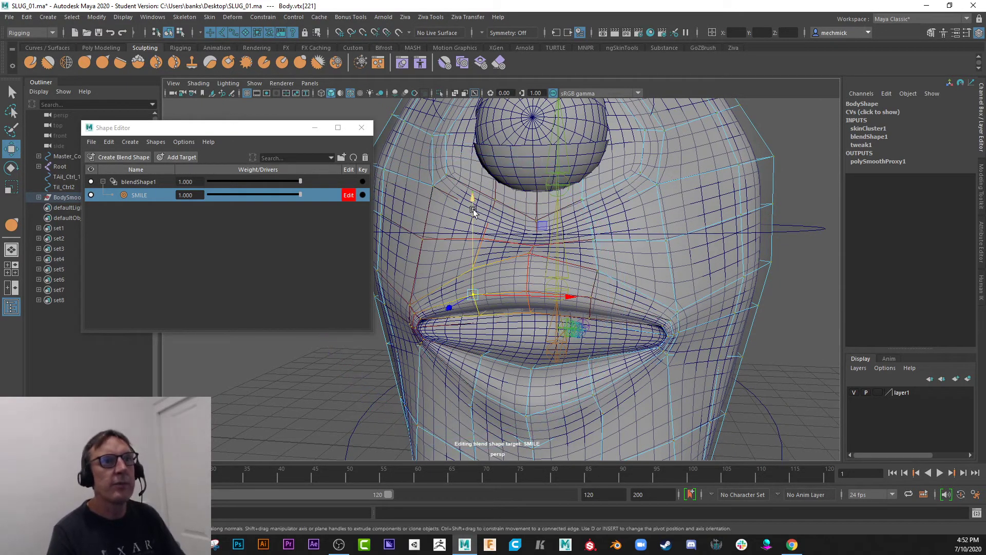
drag(470, 202, 481, 315)
click(481, 355)
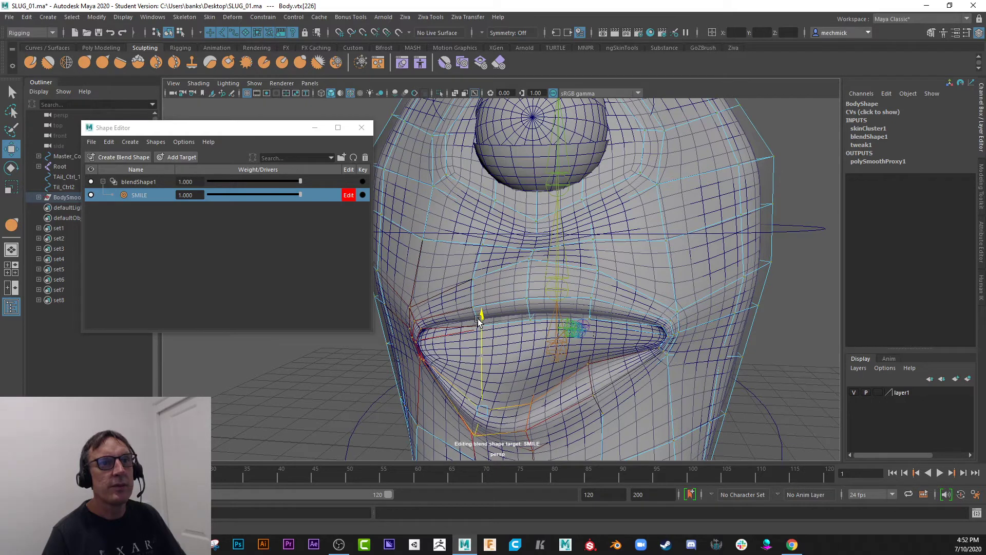
click(591, 369)
drag(590, 271, 584, 326)
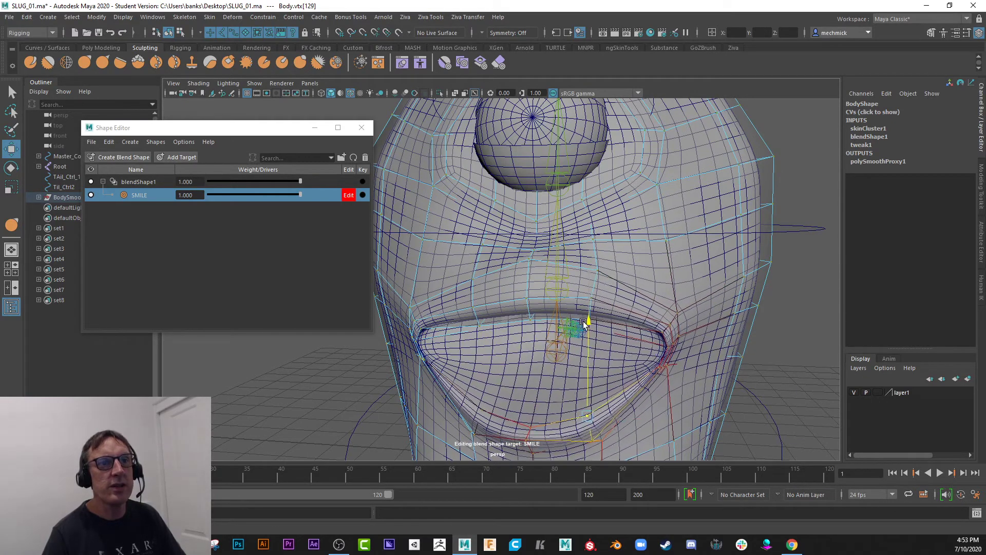
Raise the vertex at the right-hand mouth corner and lower the vertex at the centre of the upper lip.
click(670, 325)
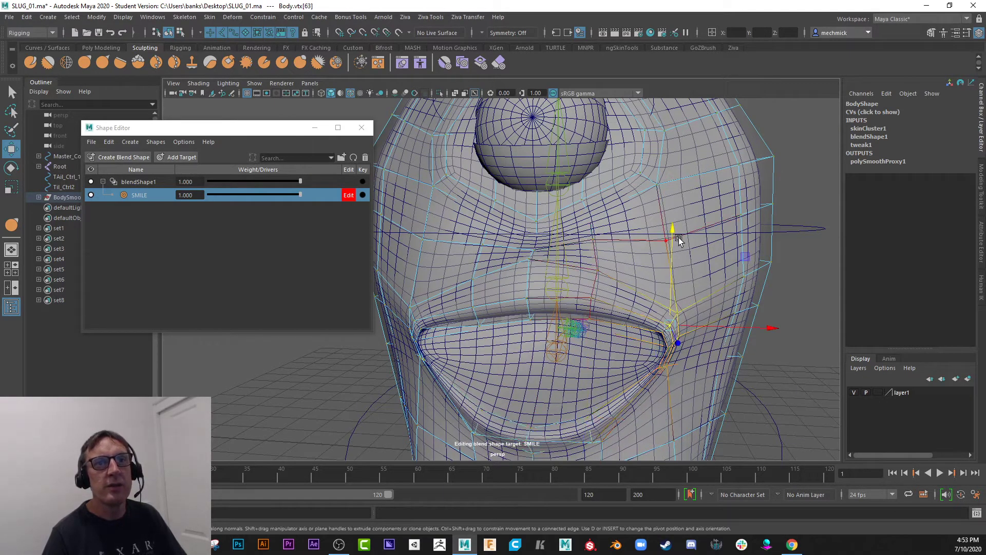
drag(679, 238, 668, 170)
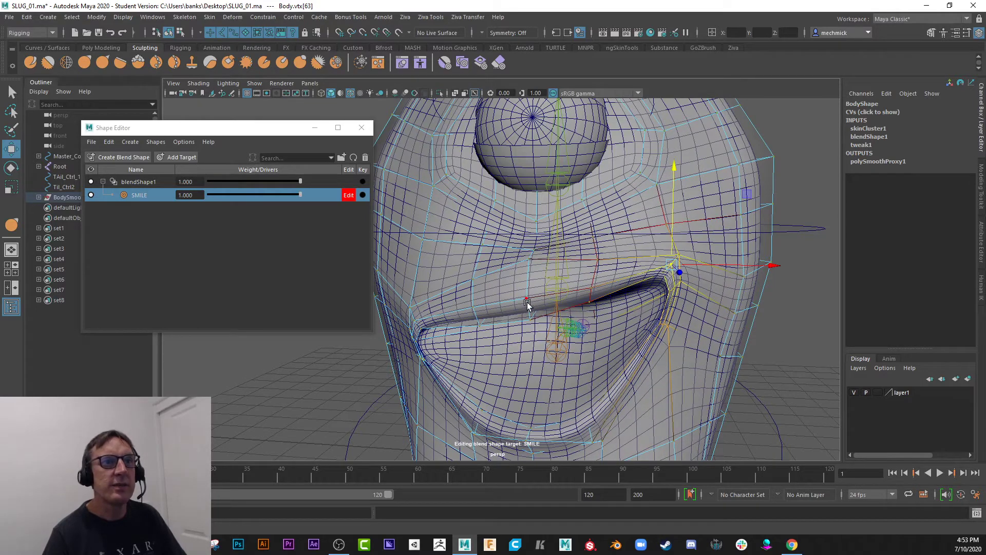
click(527, 302)
drag(525, 211, 527, 271)
Turn off editing of the SMILE target and set its weight to 0.
scroll(516, 399, down, 6)
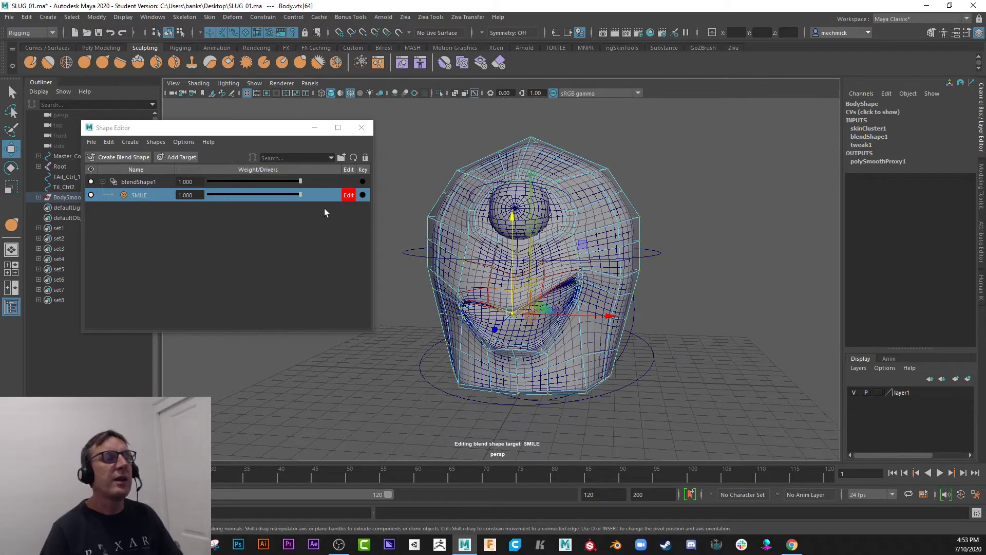
click(349, 195)
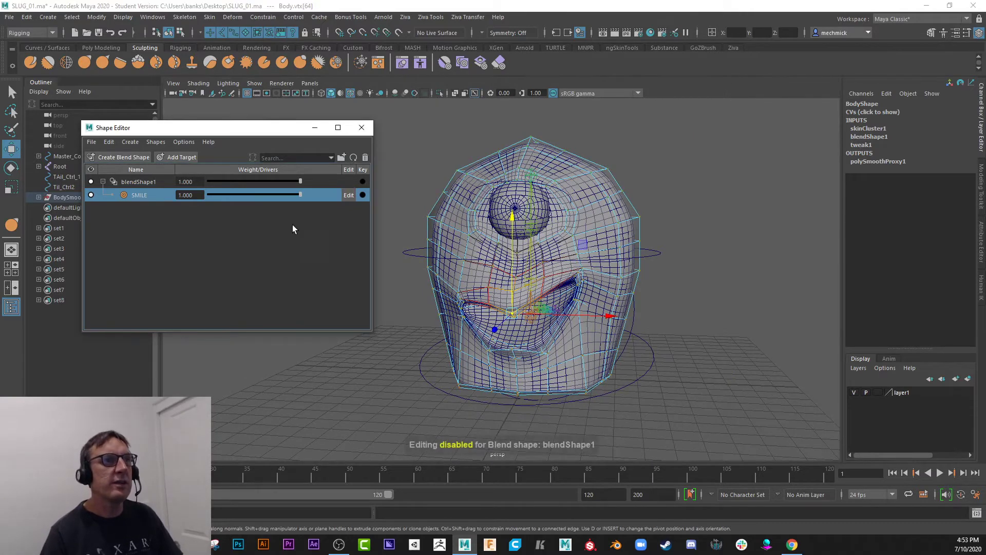
drag(301, 198, 206, 200)
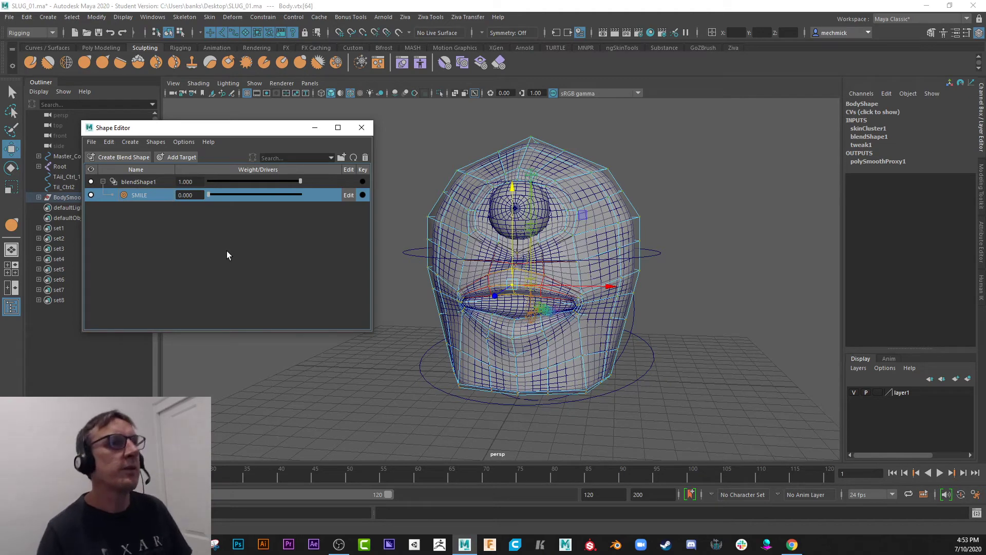
Move the Shape Editor window aside and add two more targets to blendShape1.
drag(228, 134, 278, 129)
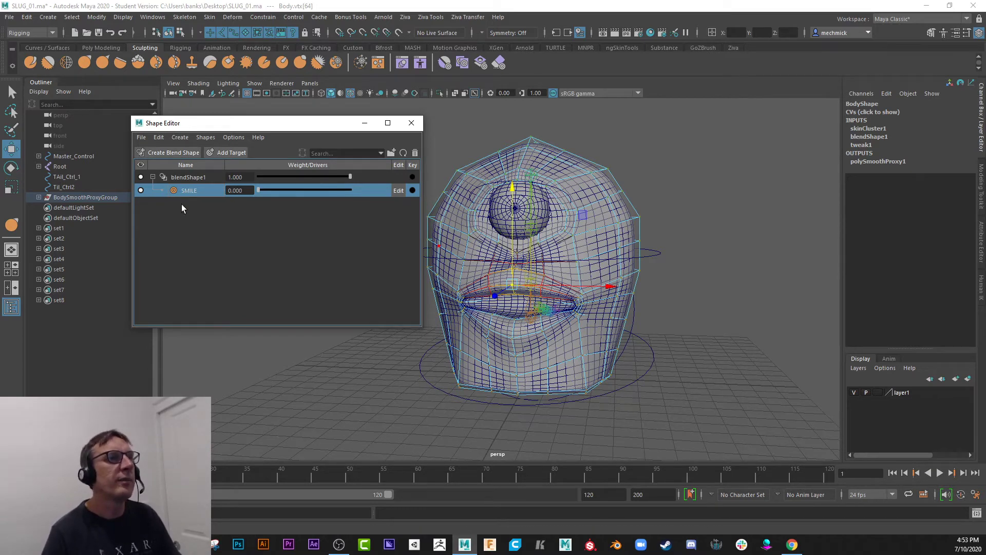
click(230, 152)
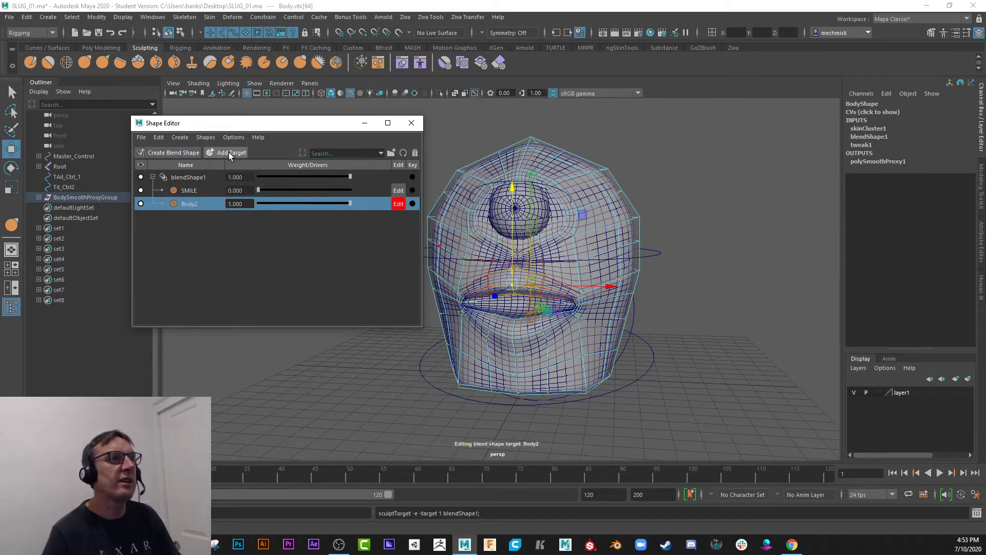
click(228, 152)
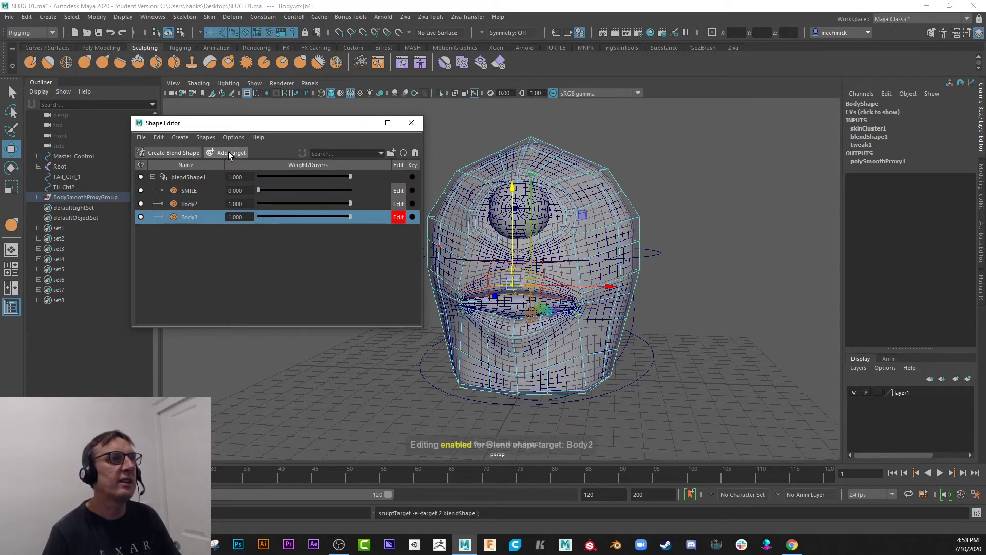
Delete the two extra targets, Body3 and Body2, keeping only SMILE in blendShape1.
click(189, 190)
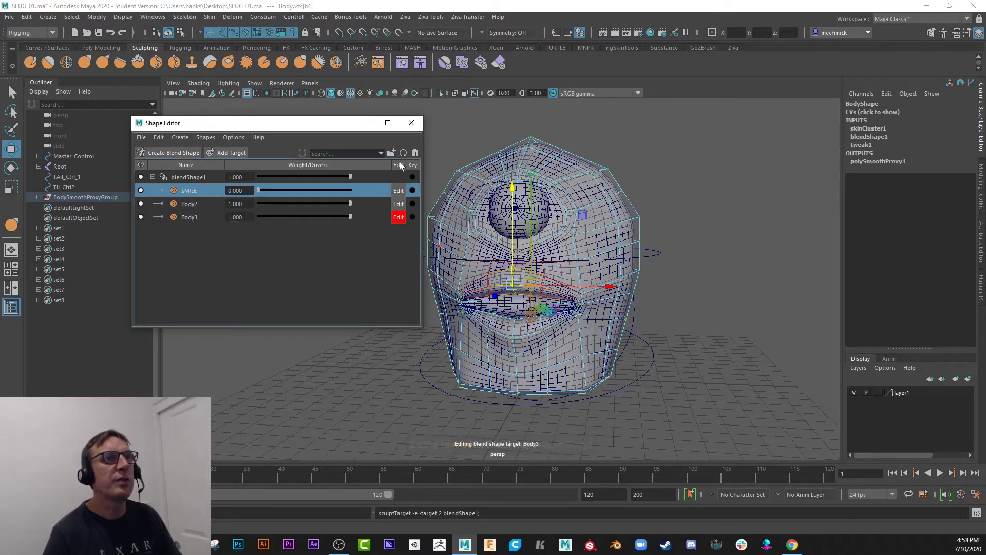
click(201, 216)
click(415, 154)
click(195, 203)
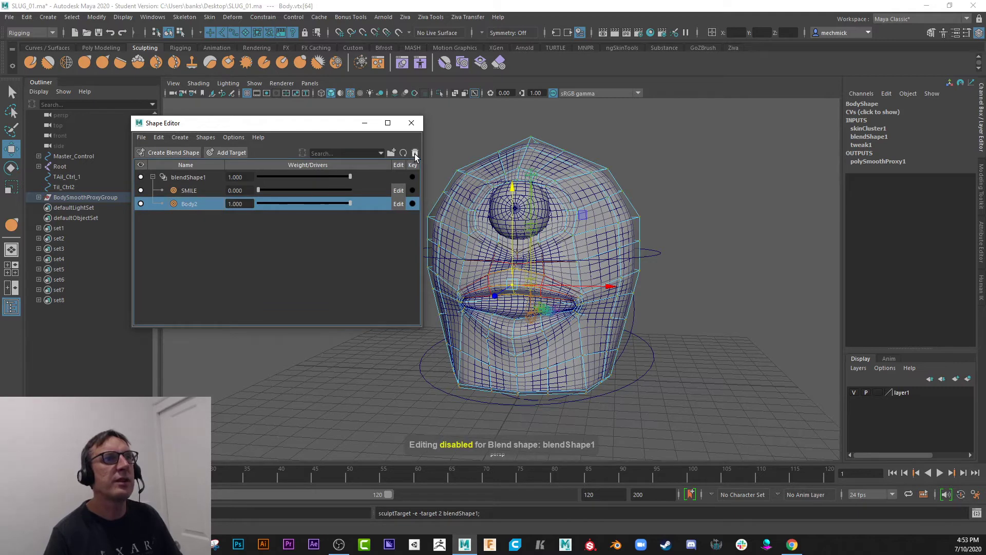
click(414, 154)
click(194, 191)
click(254, 220)
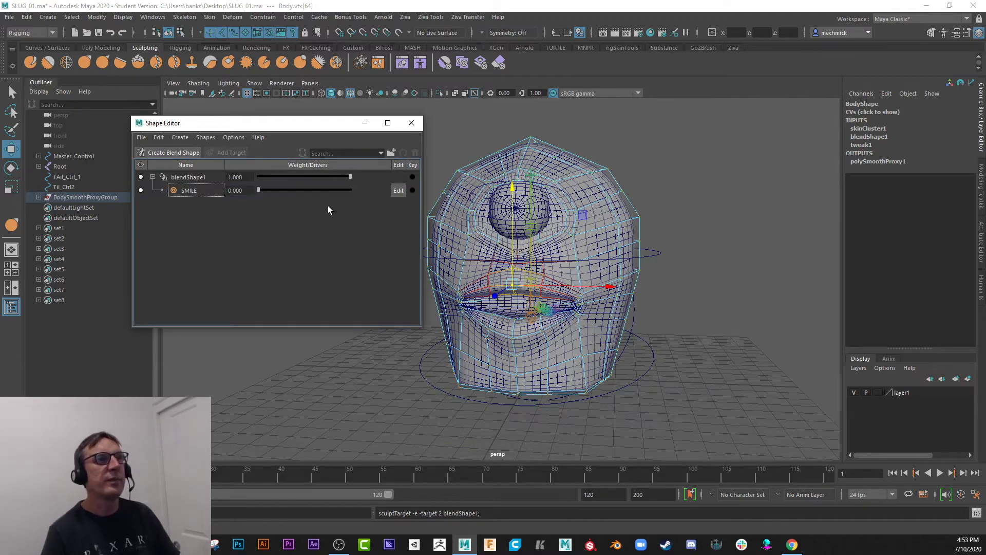
Close the Shape Editor, create a NURBS circle and move it beside the head to about X -6.1, Y 7.2, Z 4.3.
click(417, 127)
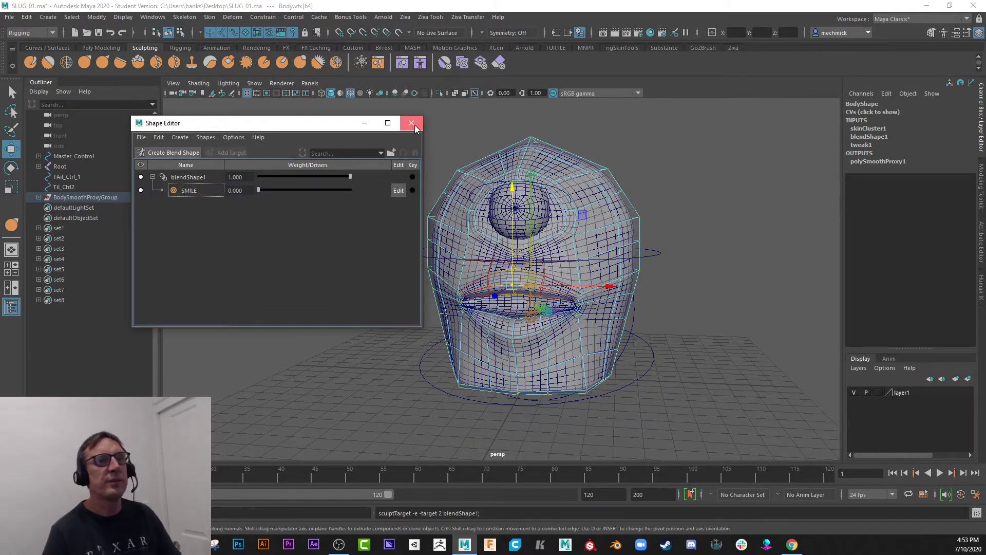
right_drag(489, 279, 479, 325)
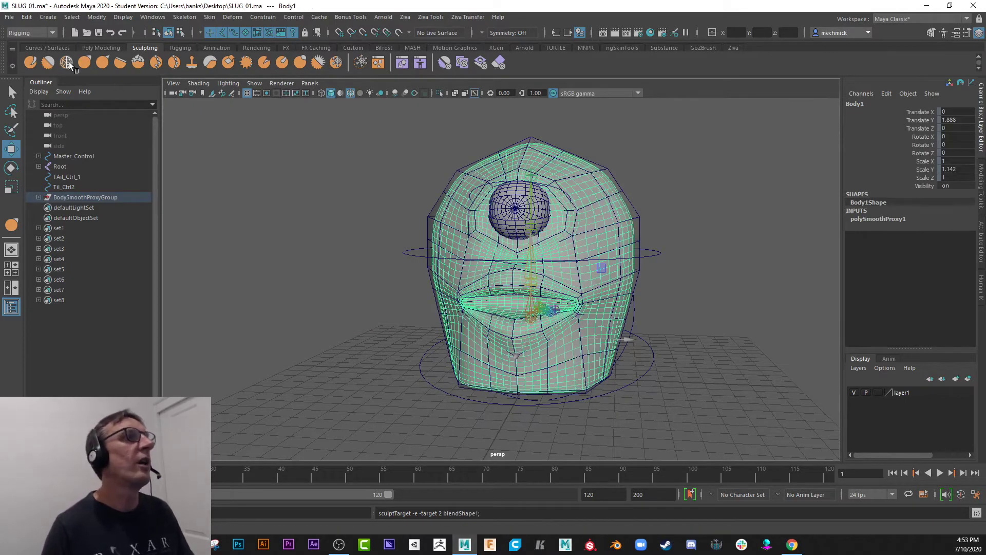
click(48, 17)
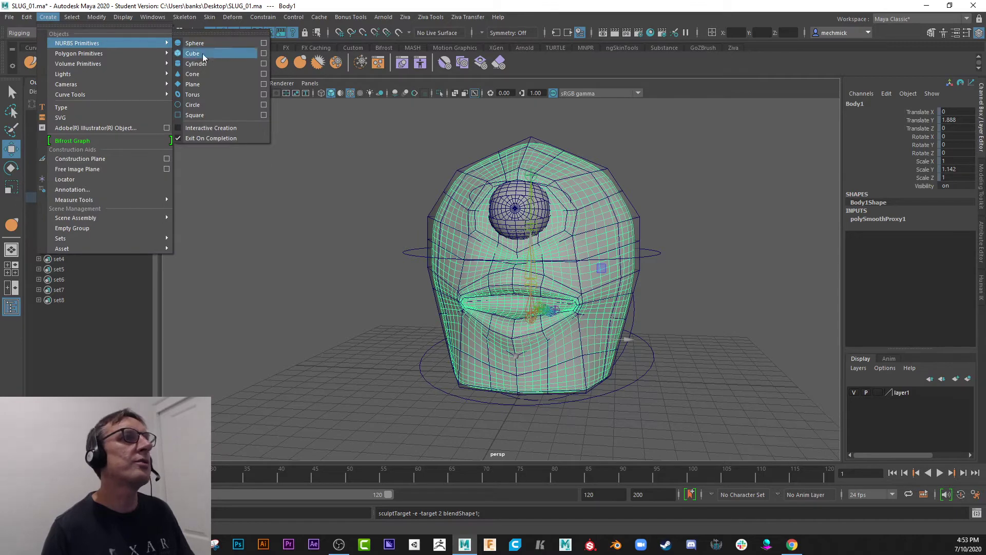
click(217, 105)
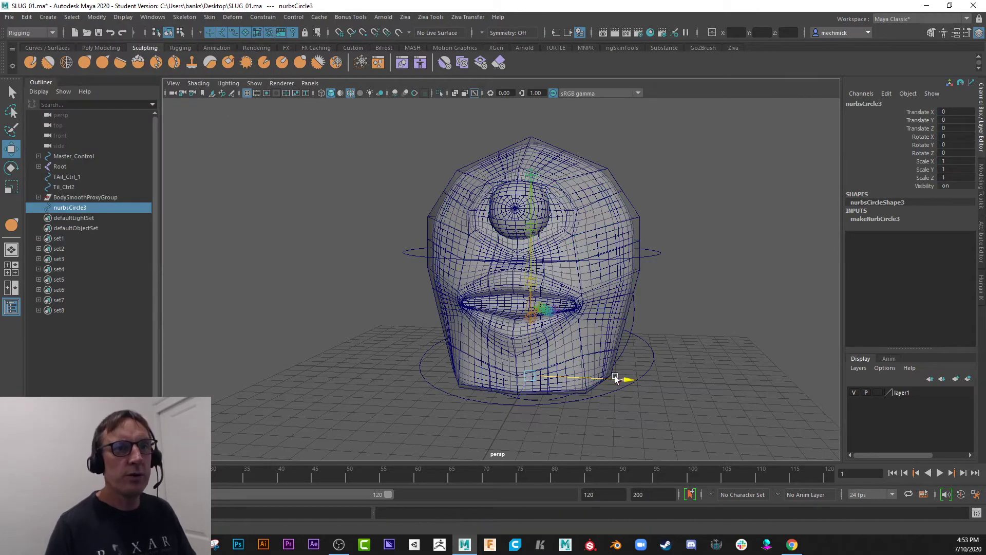
drag(626, 379, 503, 375)
drag(403, 280, 393, 135)
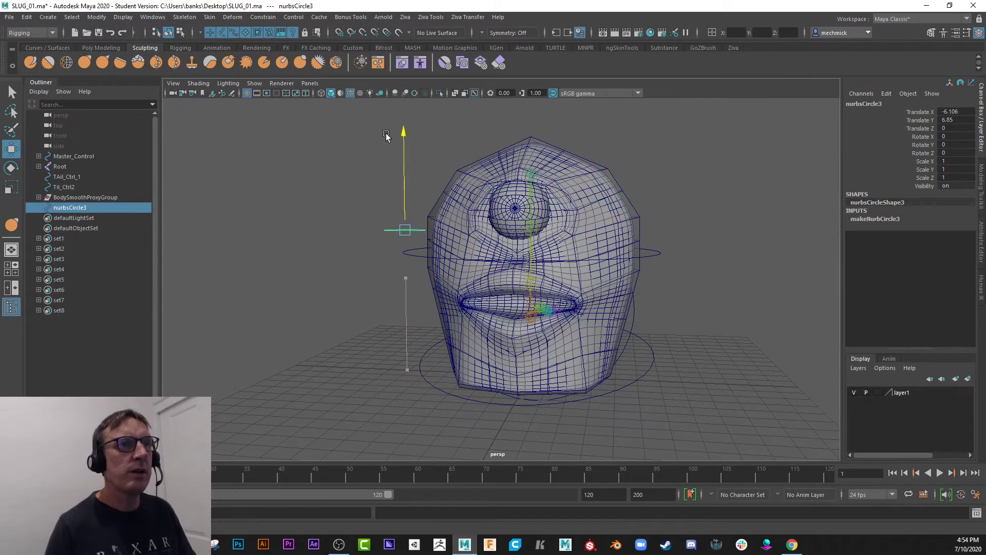
alt+drag(401, 249, 355, 258)
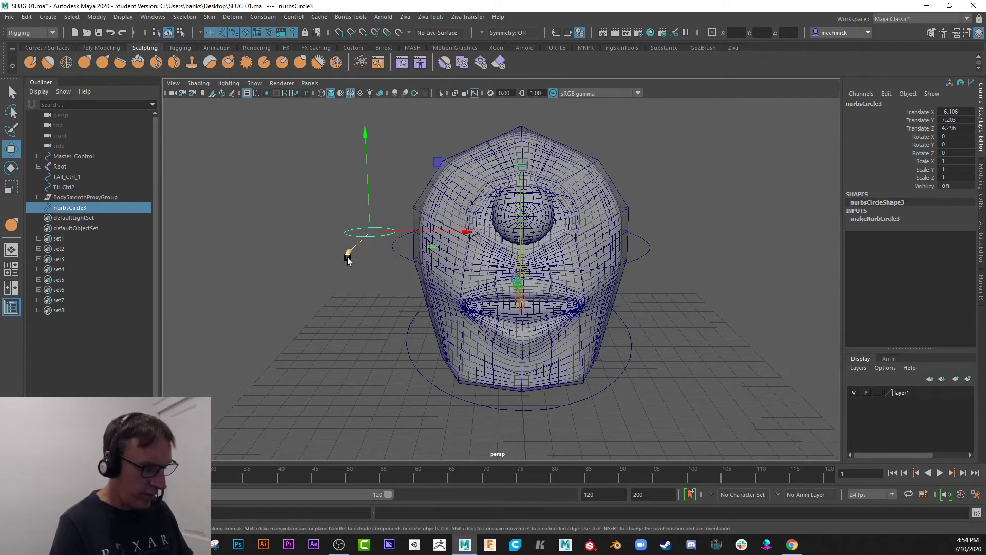
Rotate the circle 90 degrees in X, scale it uniformly to about 0.39 and raise it to about Y 8.7.
key(e)
drag(355, 159, 348, 249)
key(r)
key(w)
drag(359, 205, 365, 153)
alt+drag(286, 231, 297, 219)
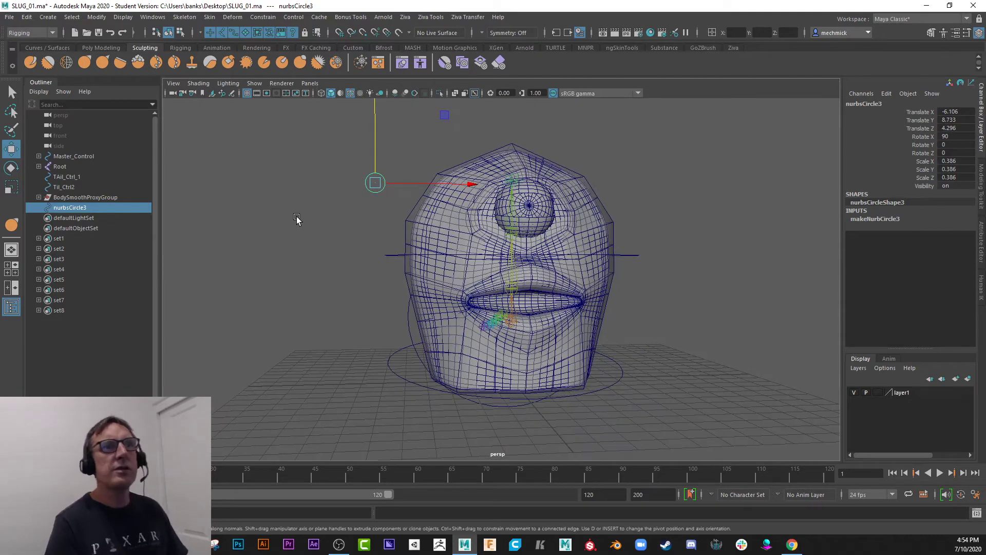
Freeze the circle's transformations so its translation and rotation are zero and its scale is one.
click(97, 17)
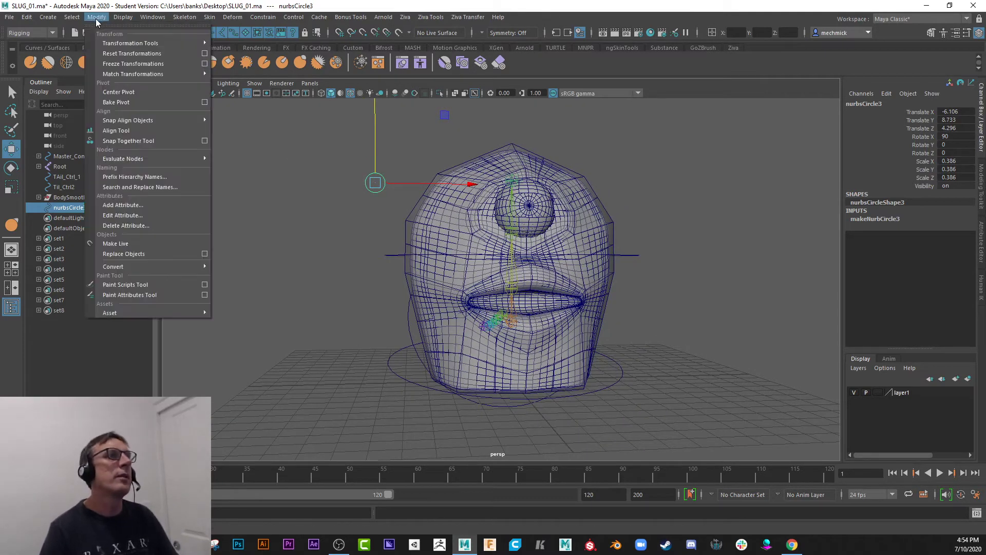
click(128, 53)
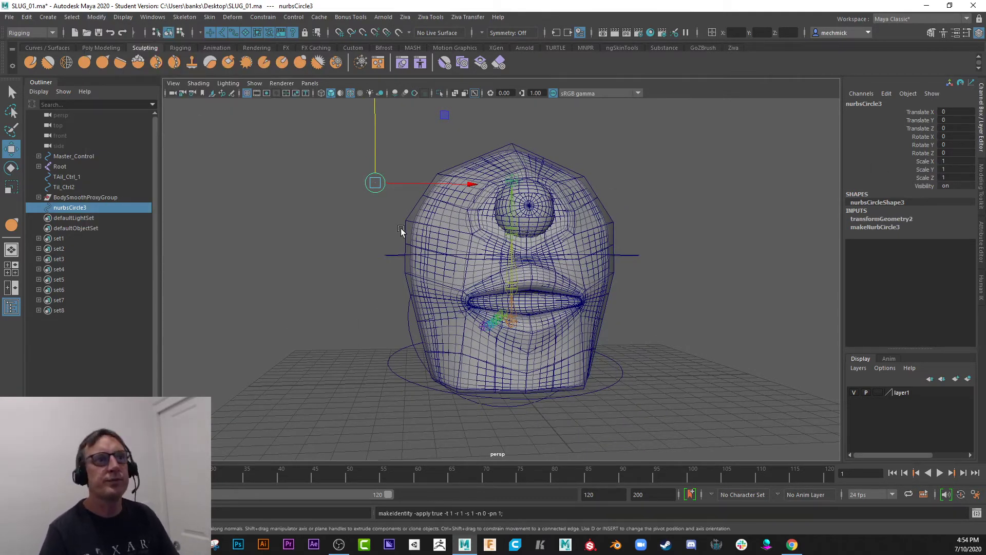
alt+middle_drag(348, 208, 389, 242)
alt+right_drag(389, 242, 411, 267)
alt+drag(411, 267, 383, 260)
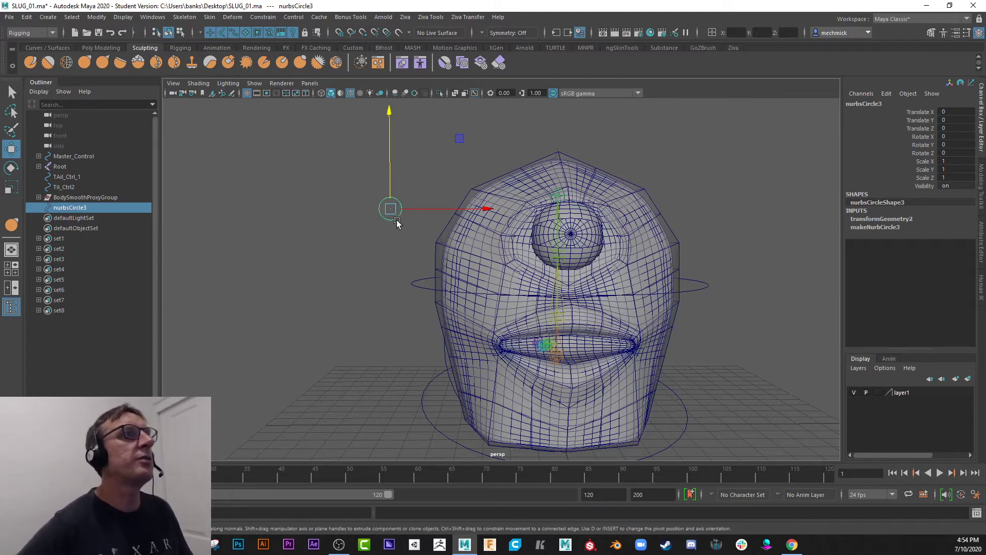
Switch to the Animation toolset and open the Set Driven Key window, placing it clear of the head.
click(52, 33)
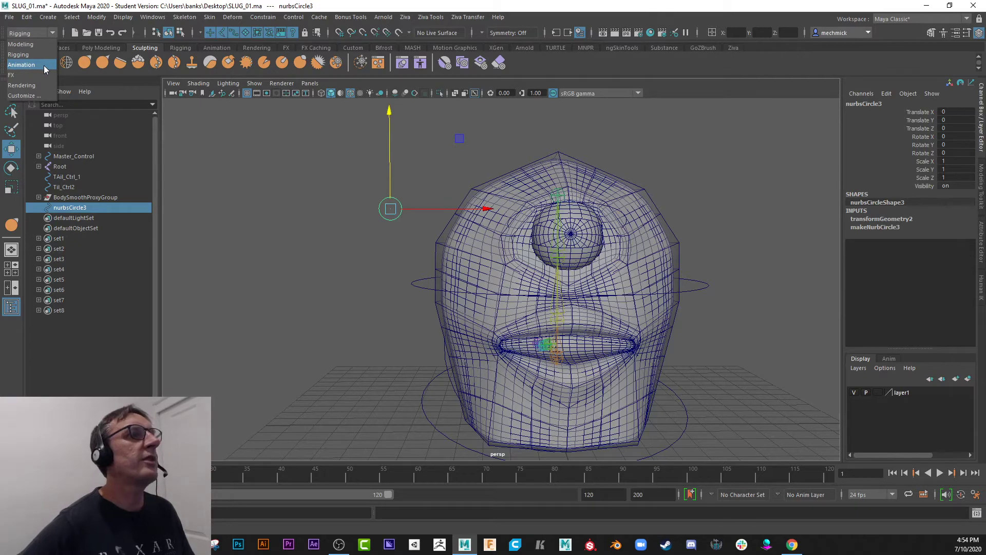
click(21, 65)
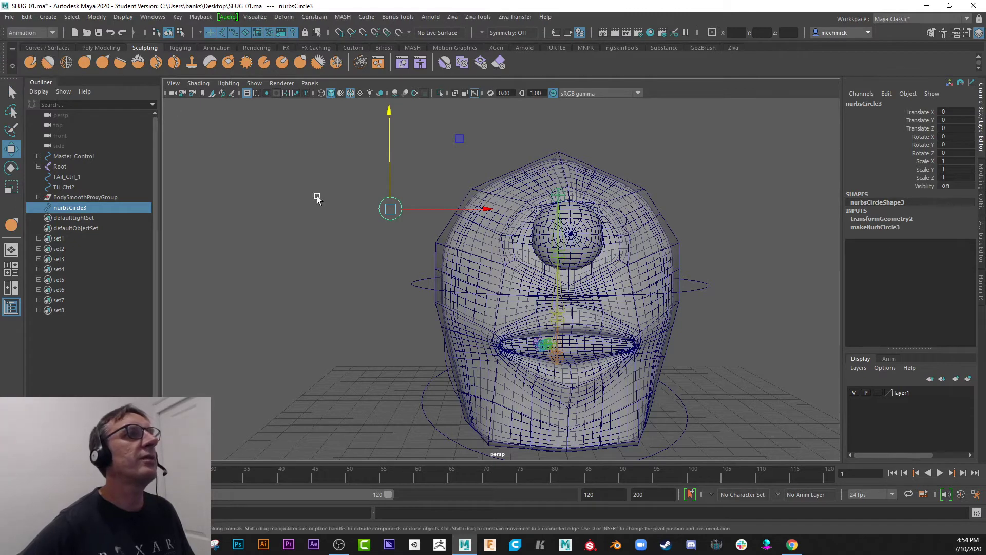
click(178, 17)
mouse_move(226, 106)
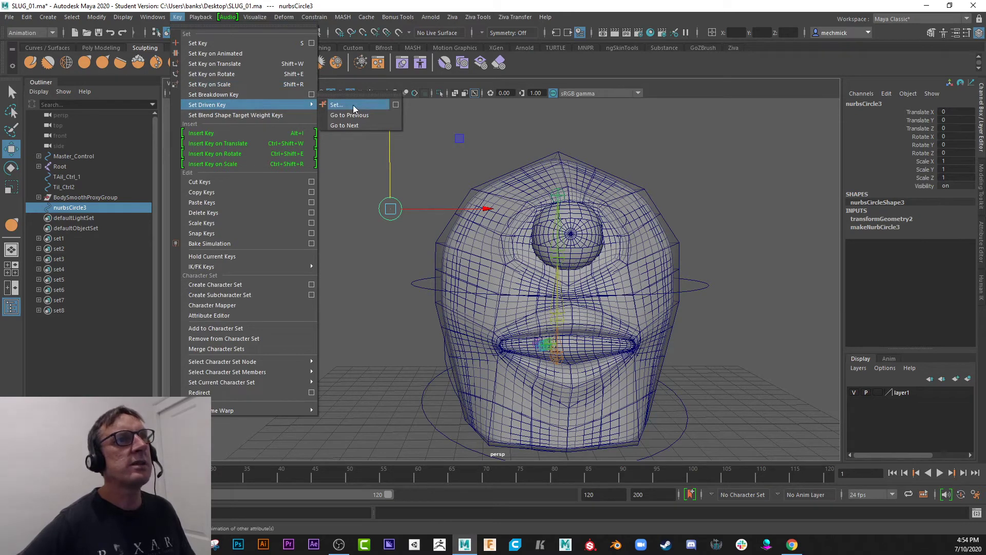
click(397, 106)
drag(173, 204, 280, 124)
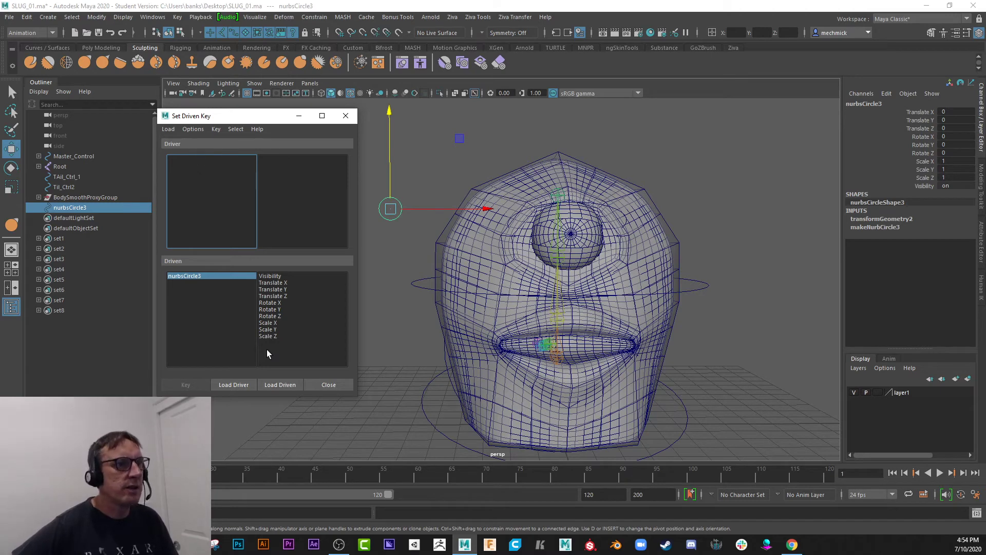
Load the circle as the driver and choose Translate Y as its driving attribute.
click(229, 385)
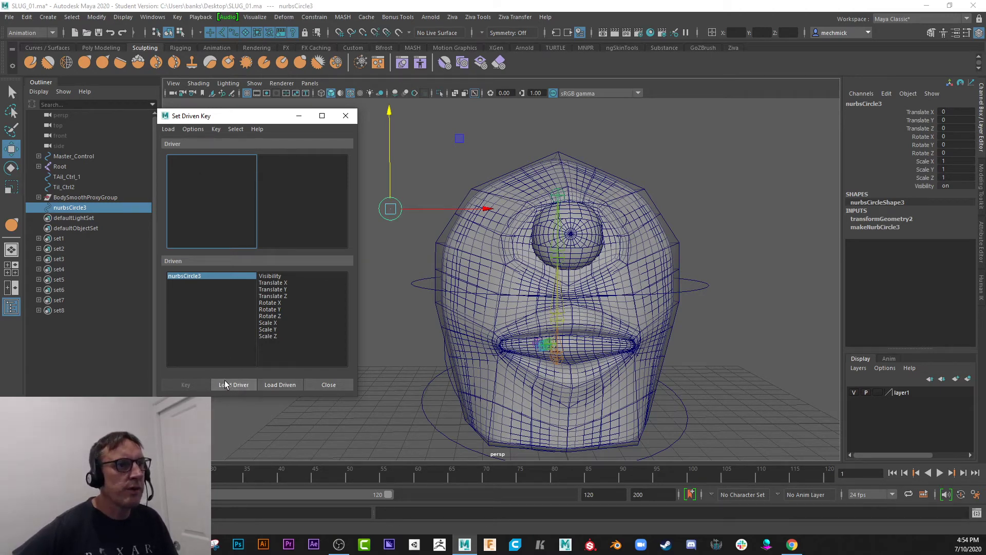
click(232, 385)
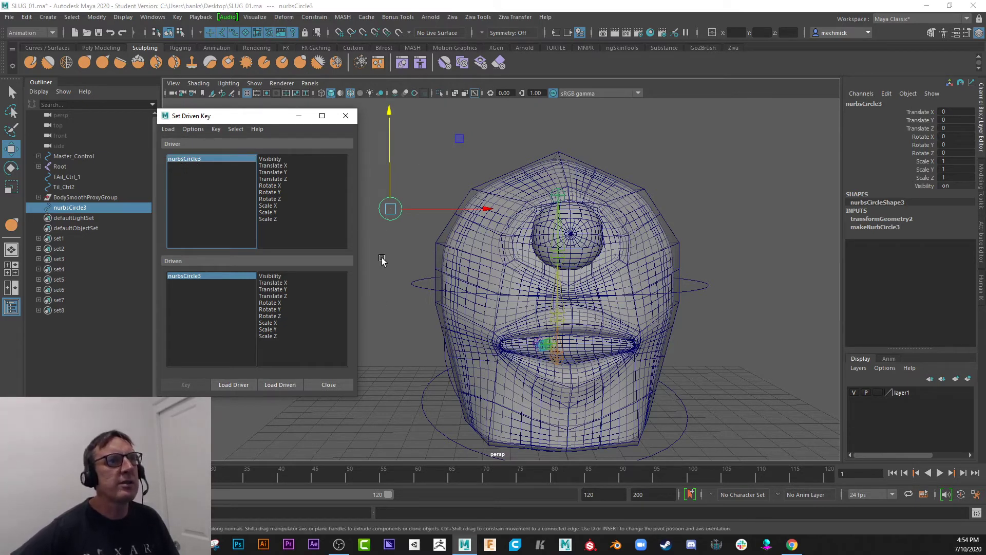
click(282, 172)
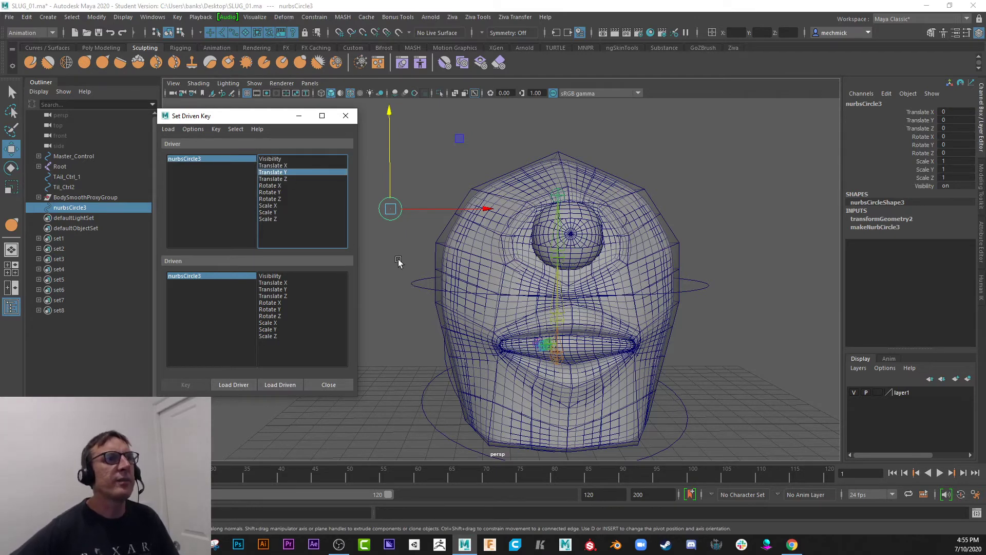
Load the Body mesh's blendShape1 as driven, choose SMILE and key it at 0 against the circle's rest position.
click(436, 255)
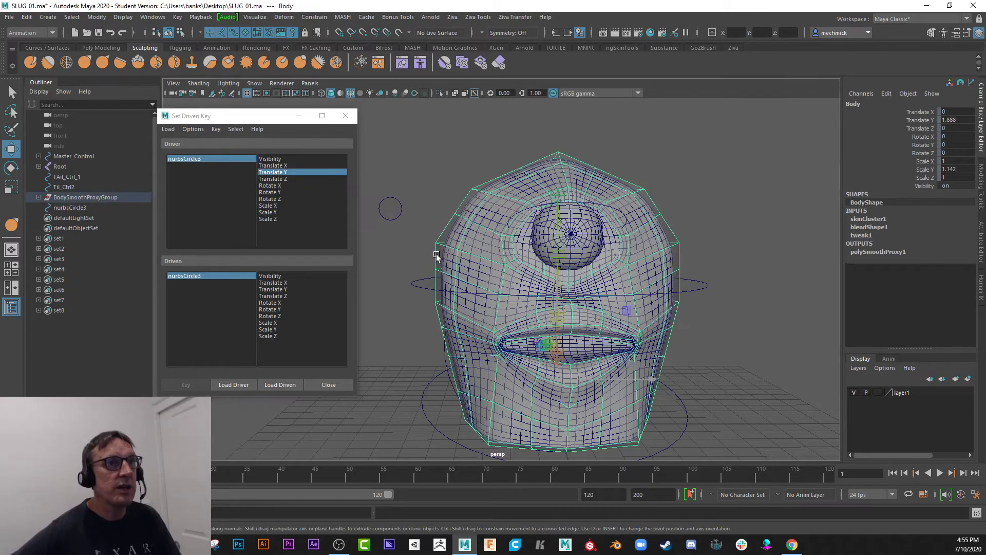
click(876, 229)
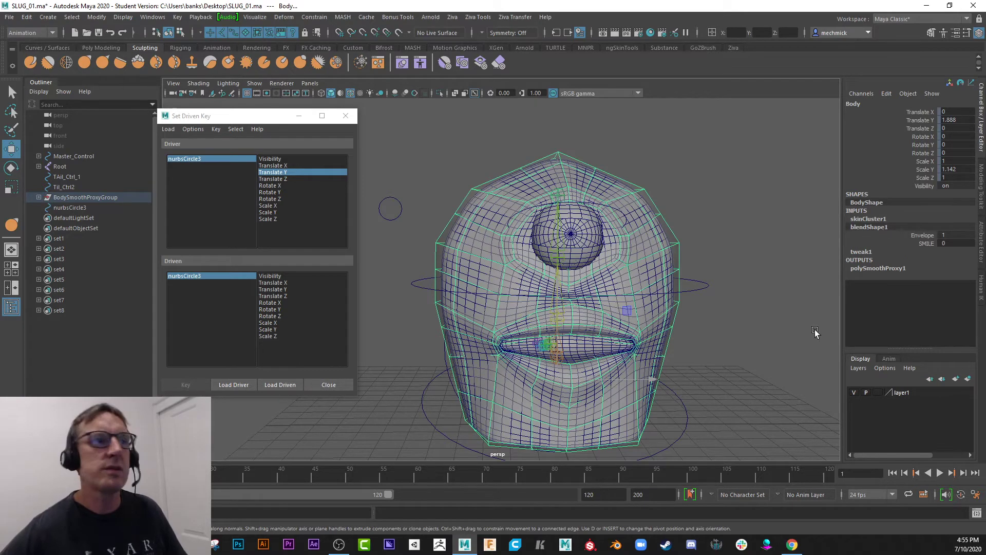
click(282, 385)
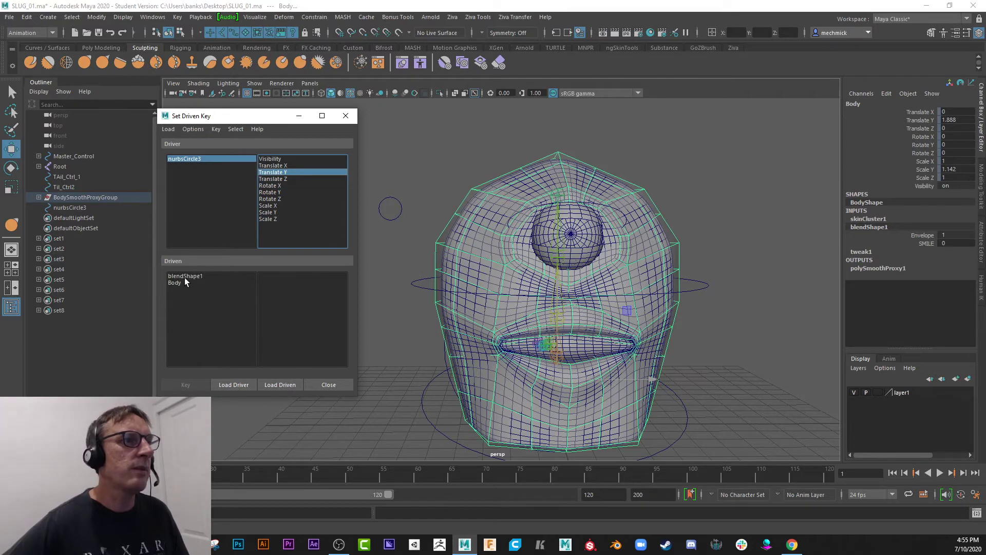
click(186, 277)
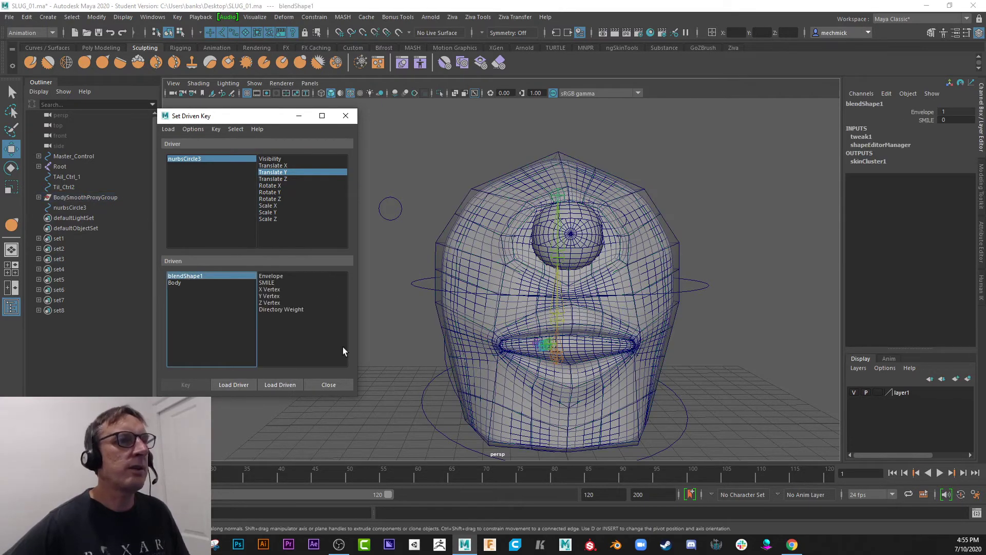
click(266, 283)
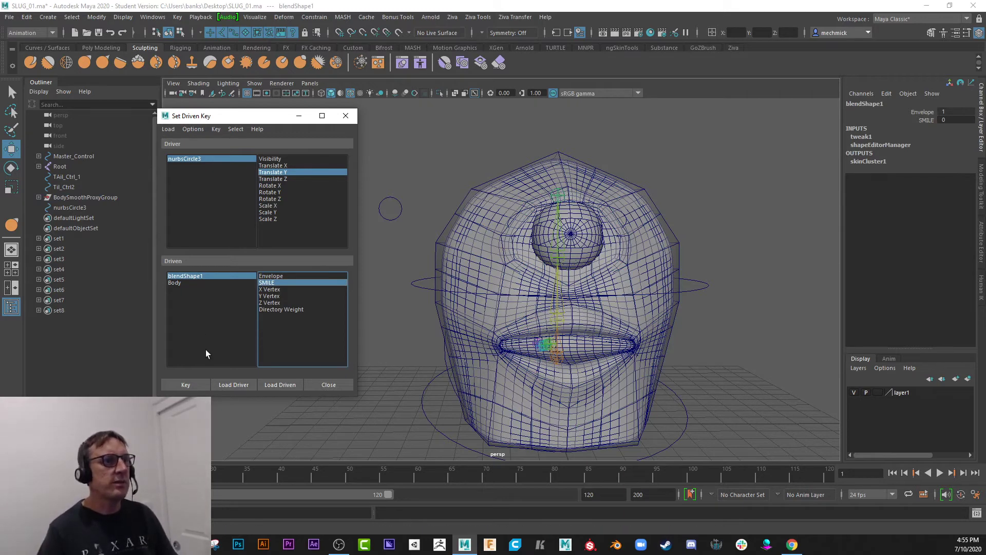
click(186, 385)
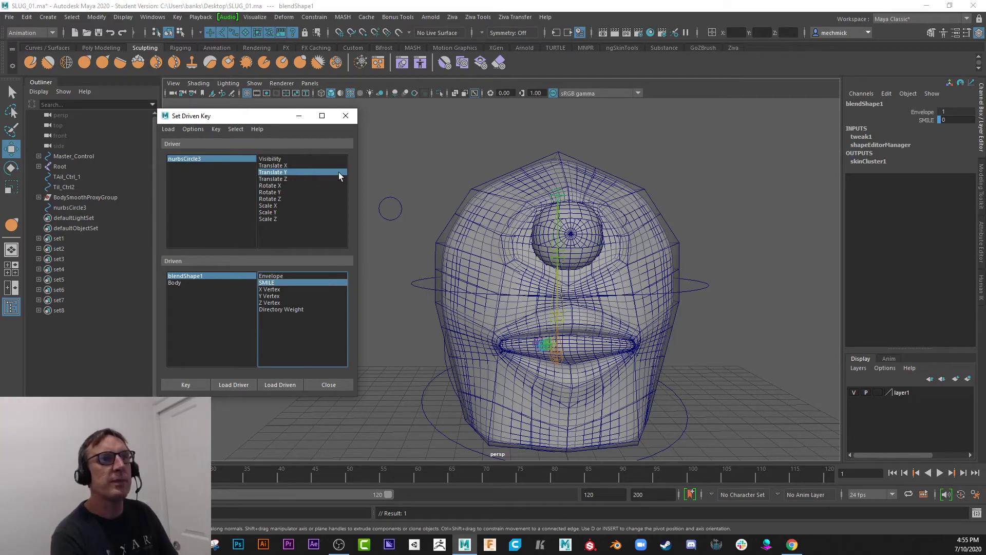
Move the Set Driven Key window farther from the head and lower the circle to about Translate Y -2.54.
drag(255, 119, 151, 109)
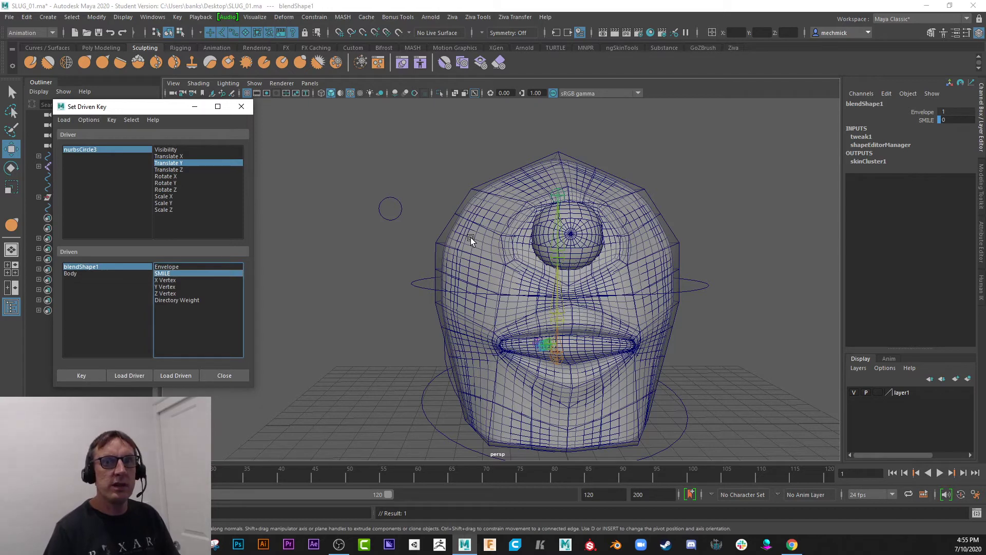
click(387, 201)
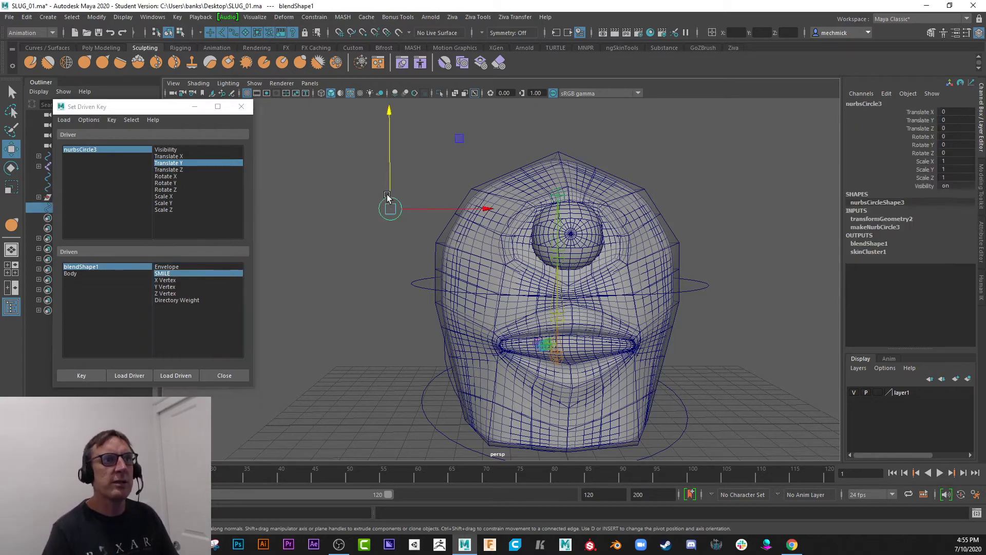
drag(390, 113, 387, 188)
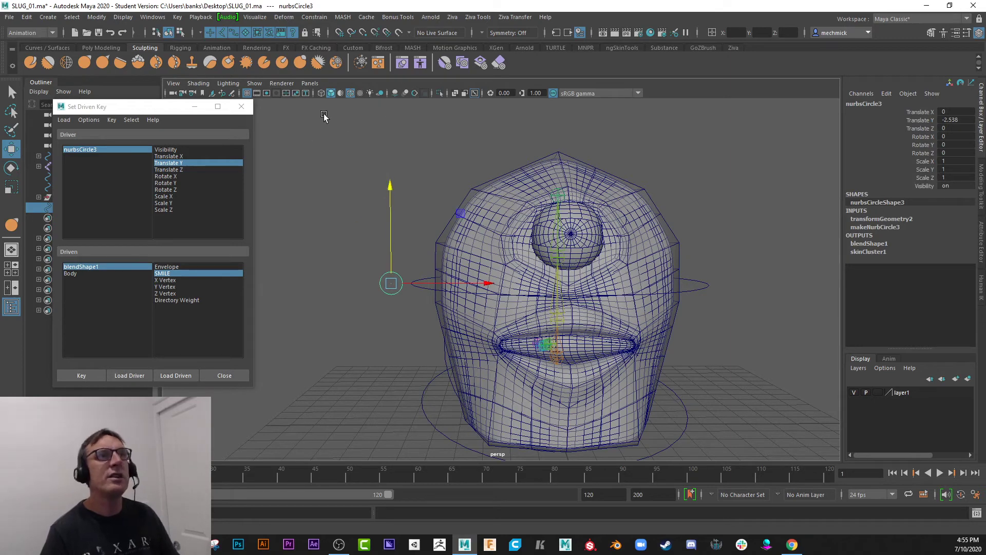
Set the SMILE weight to 1 in the Shape Editor and set a driven key for the circle's lowered position.
click(399, 66)
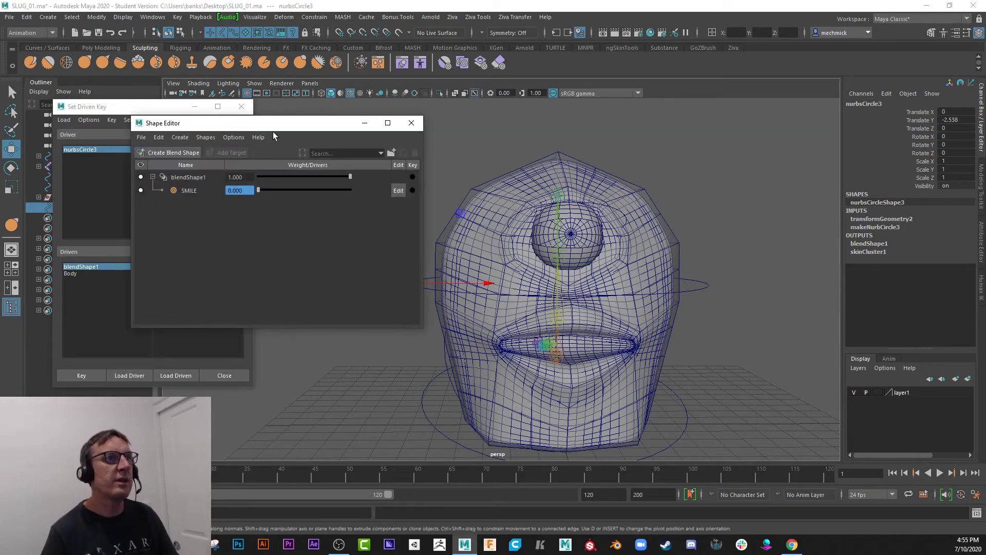
drag(273, 132, 168, 199)
drag(151, 255, 254, 262)
drag(213, 188, 777, 115)
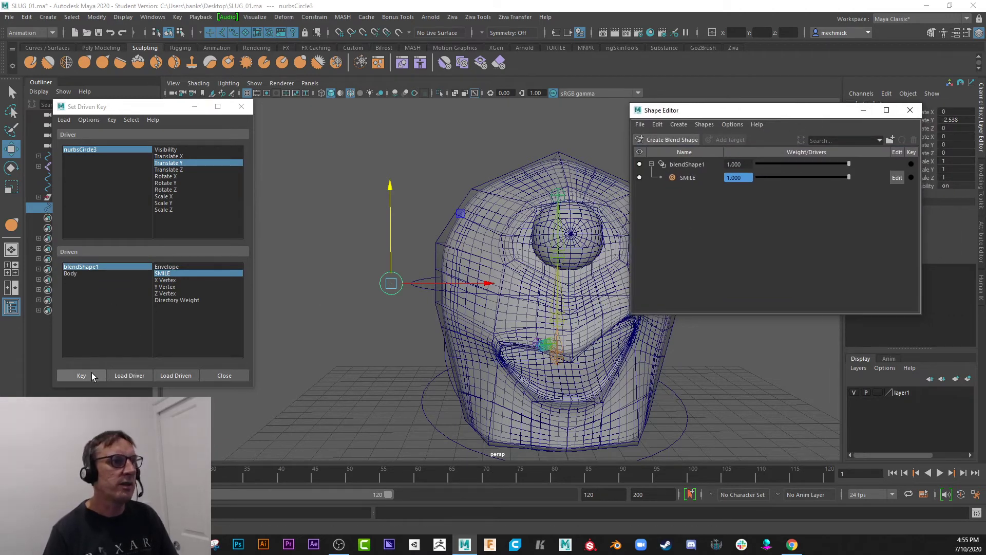
click(82, 376)
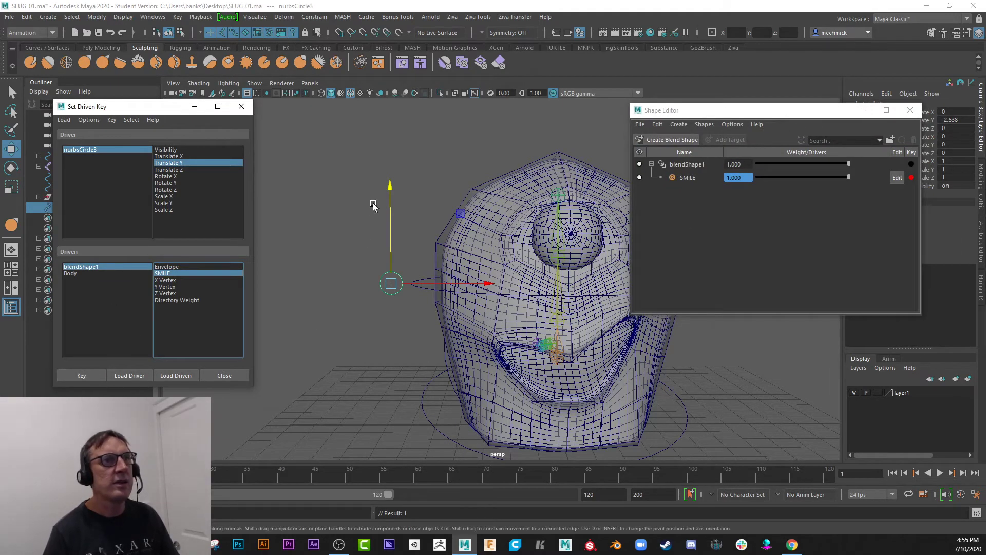
Test the smile by moving the circle up and down, close the Shape Editor and leave the circle at about Translate Y -0.48.
drag(392, 189, 404, 108)
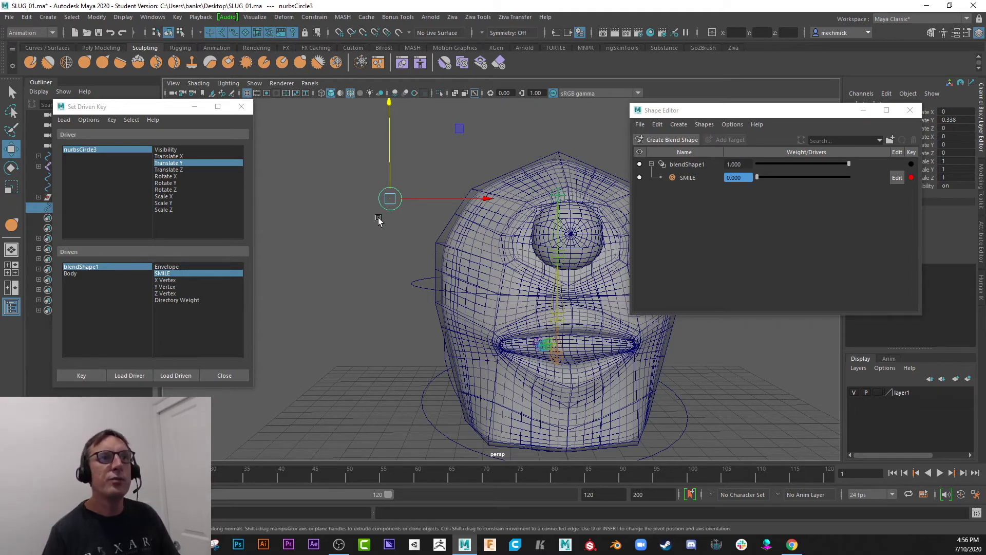
drag(393, 105, 392, 181)
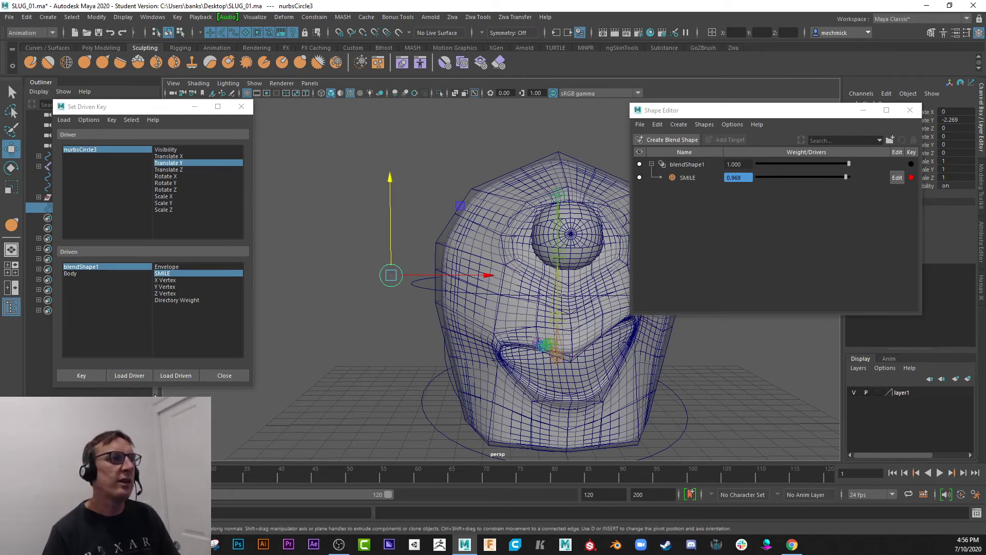
click(910, 110)
drag(392, 181, 394, 134)
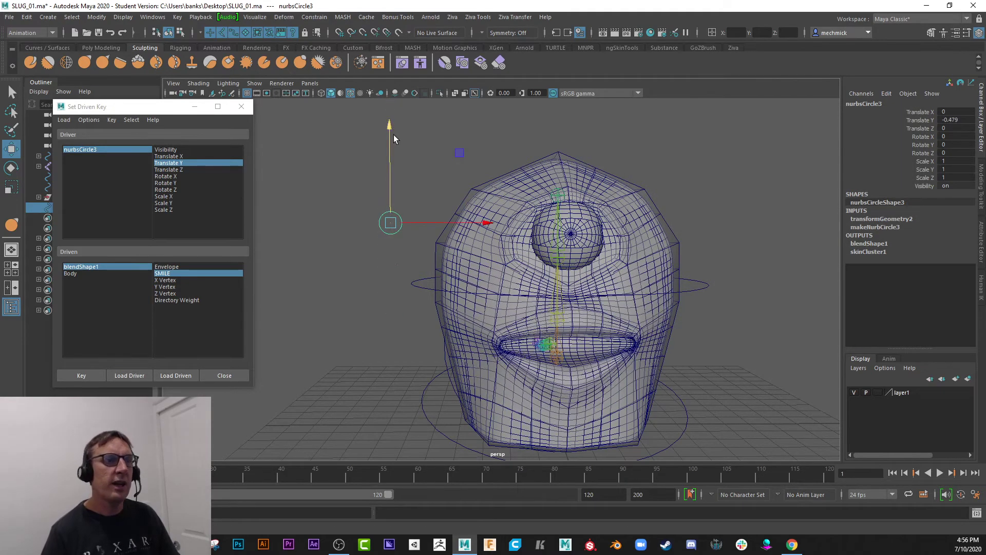
Select the Root joint inside the slug's body and hide the skeleton.
click(420, 287)
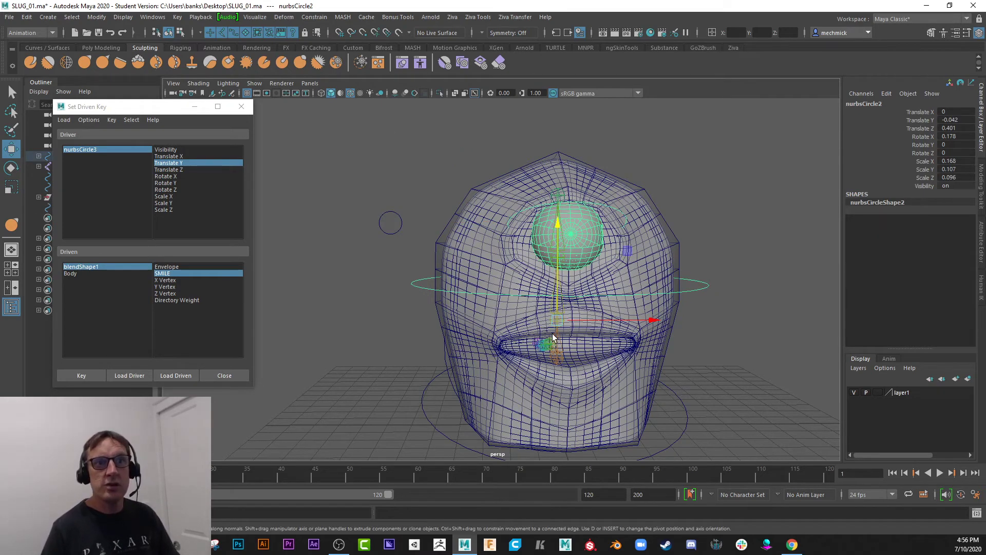
click(675, 324)
click(714, 313)
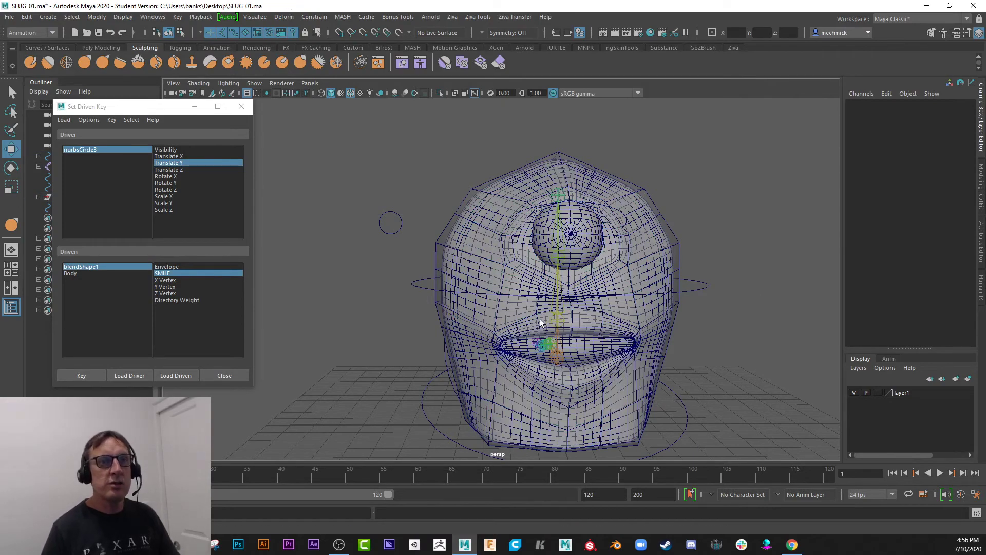
alt+drag(574, 294, 477, 301)
click(590, 373)
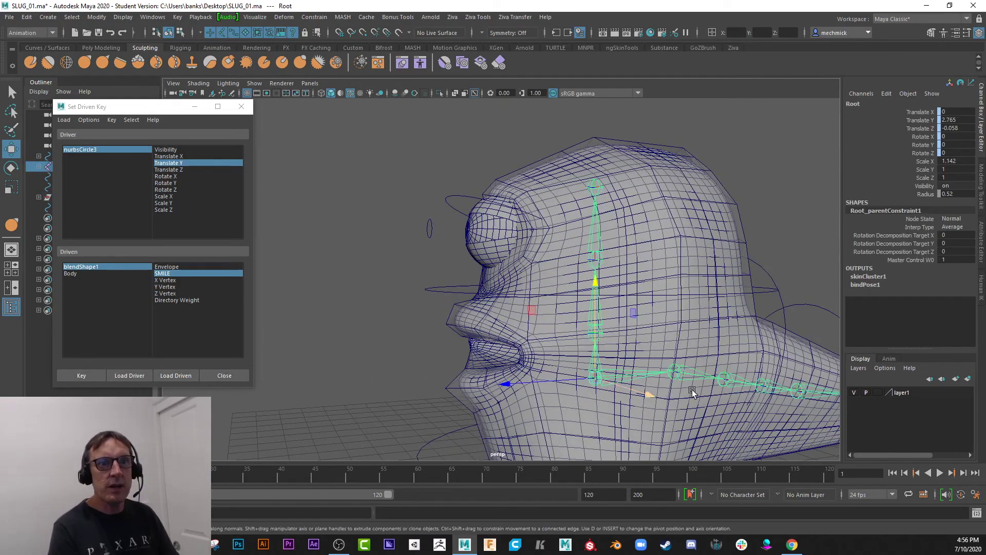
alt+right_drag(646, 393, 503, 360)
mouse_move(504, 359)
alt+mouse_down()
mouse_move(543, 358)
mouse_move(515, 368)
alt+mouse_up()
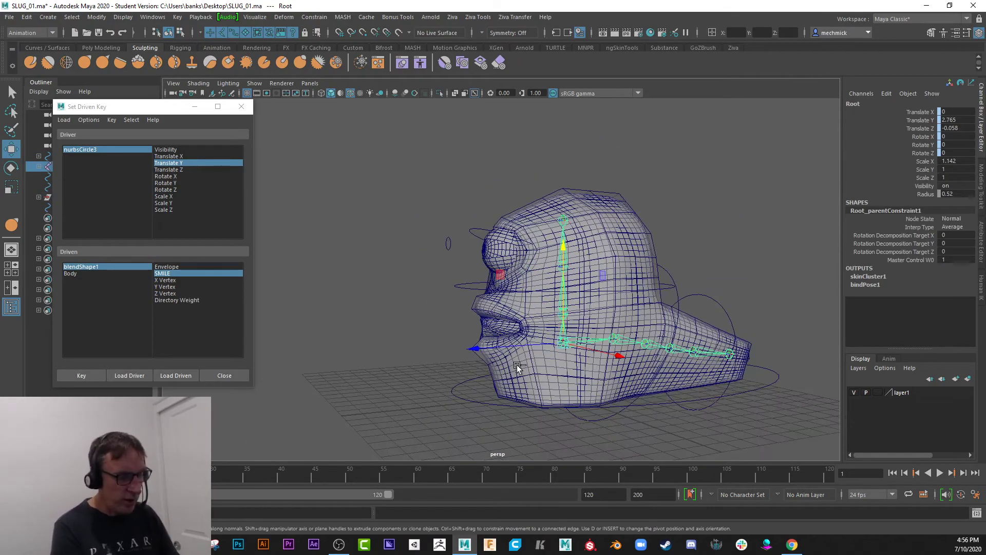
key(ctrl+h)
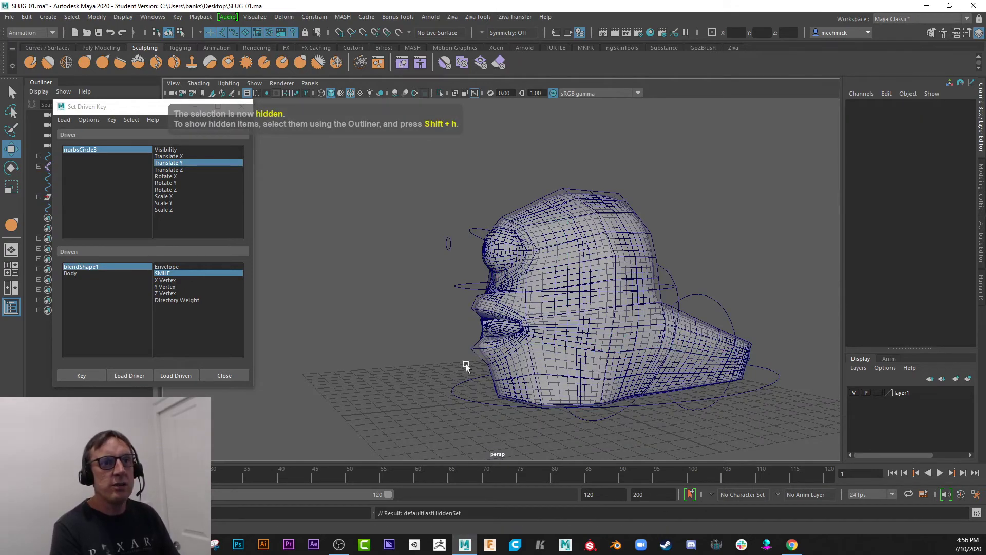
Select the smile control circle beside the head and set a keyframe on it at frame 1.
mouse_move(424, 319)
alt+mouse_down()
mouse_move(467, 309)
mouse_move(432, 308)
alt+mouse_up()
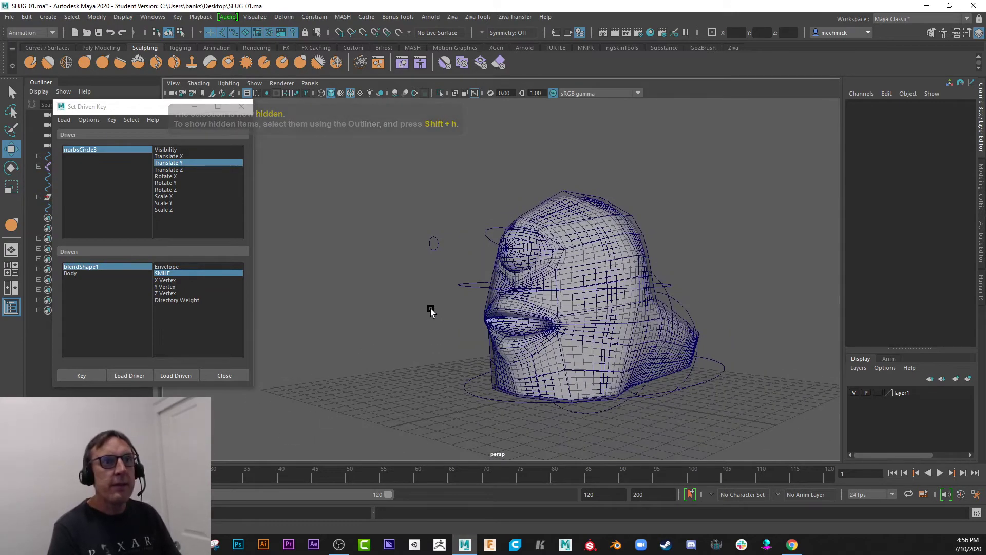
click(435, 248)
alt+drag(406, 270, 434, 262)
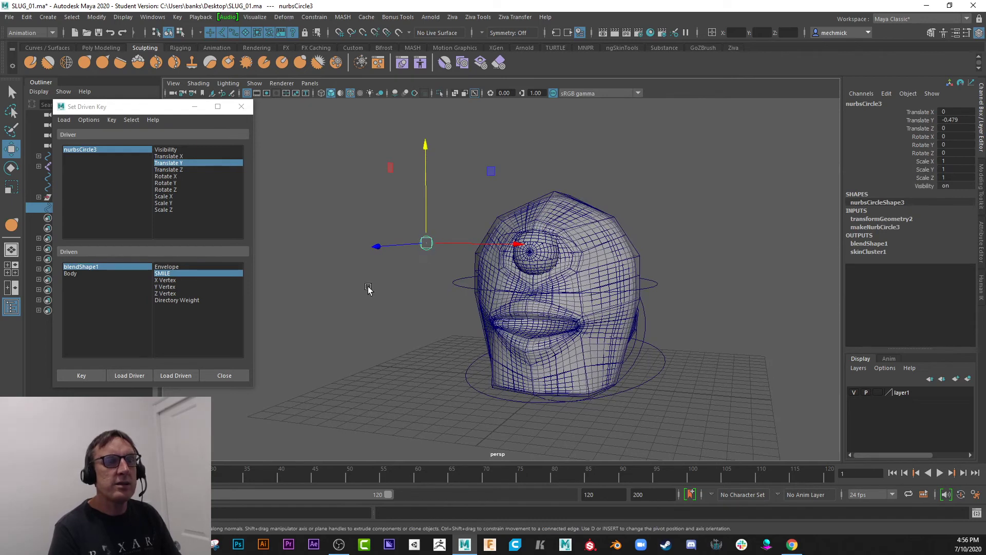
alt+drag(368, 288, 381, 283)
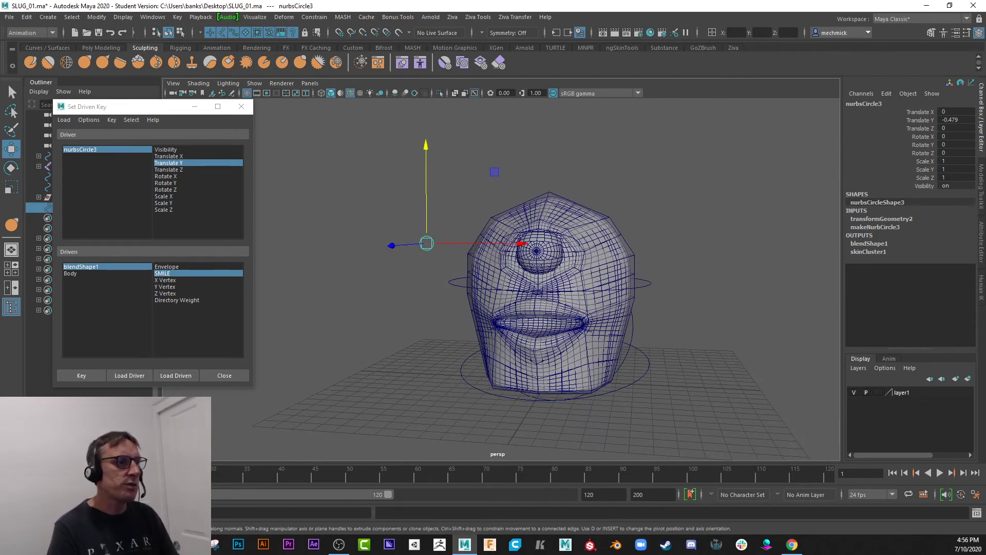
key(s)
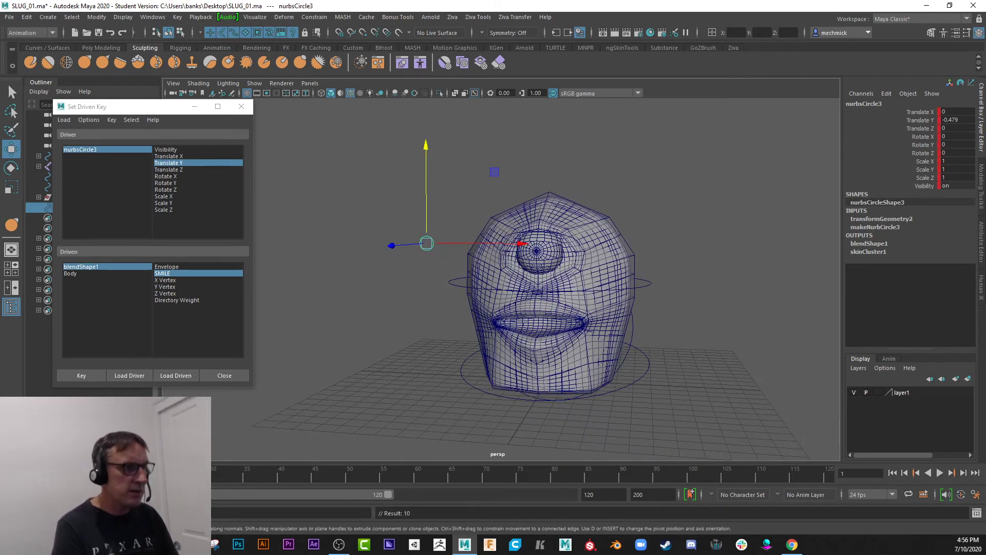
At frame 10, lower the smile control circle to about Translate Y -1.96 and set a keyframe.
click(75, 474)
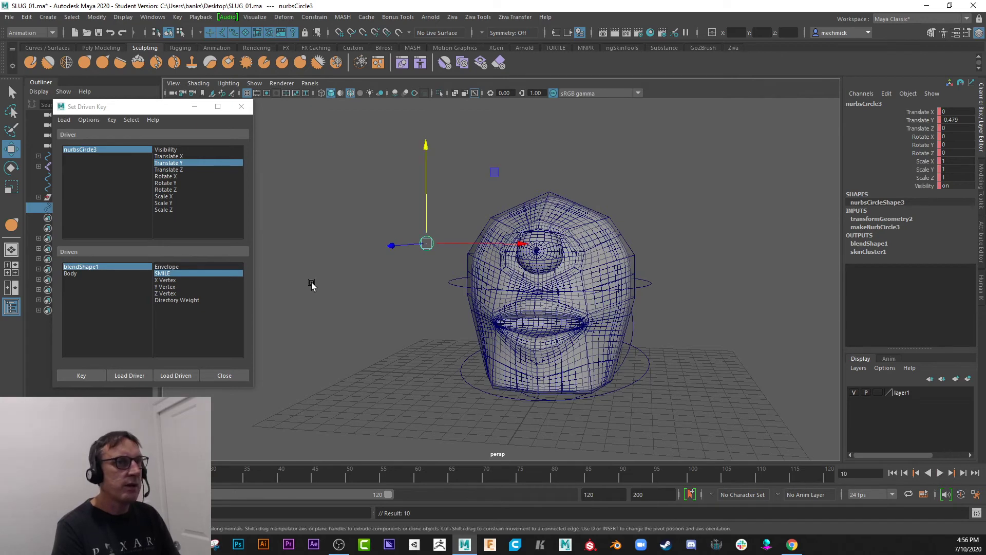
drag(427, 150, 426, 177)
key(s)
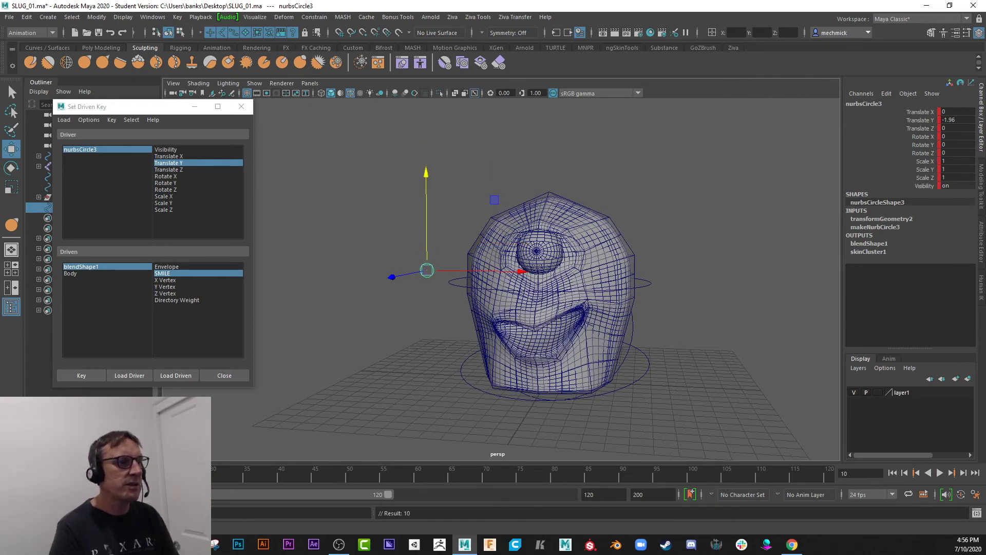
Play the smile animation, raise the circle again beyond frame 10 to relax the smile, and replay the motion.
key(alt+v)
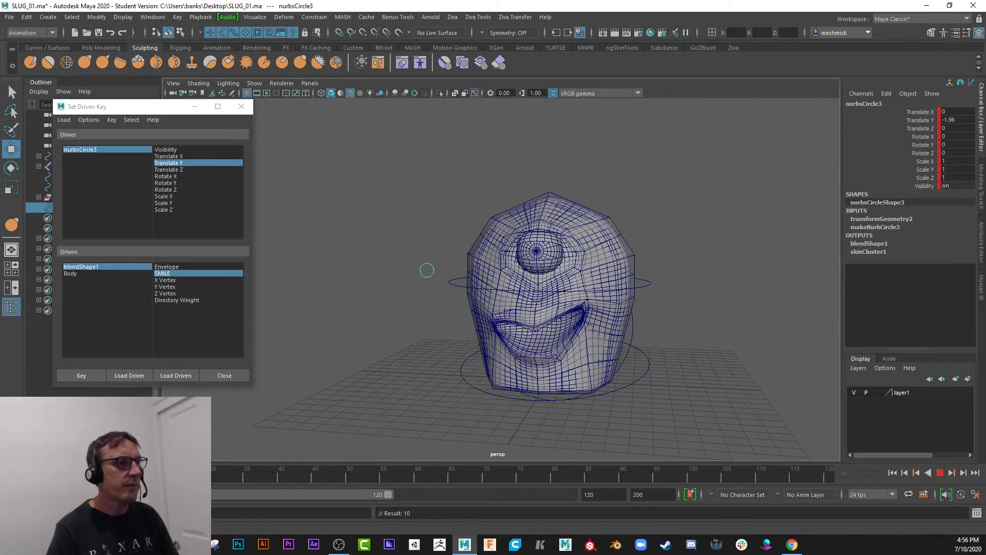
key(alt+v)
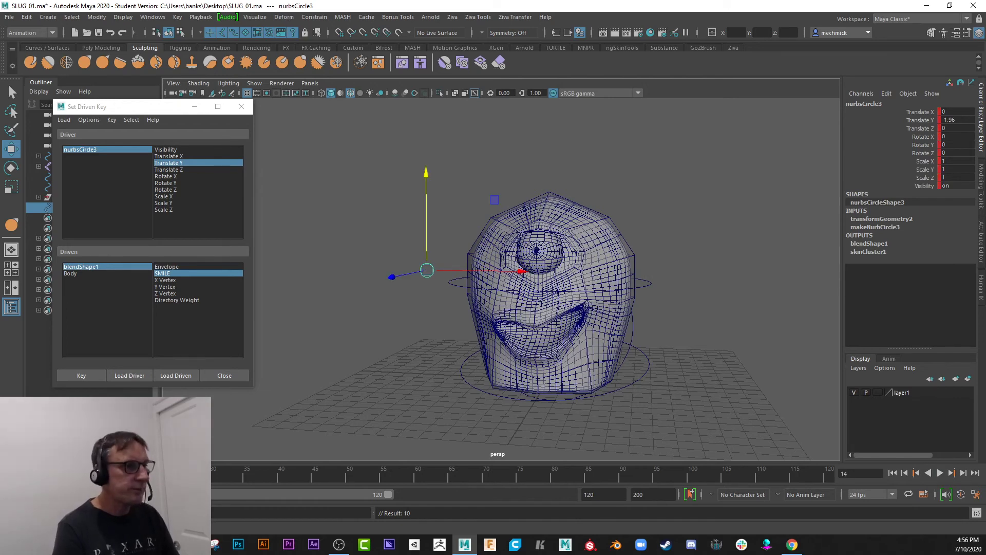
drag(427, 171, 427, 154)
key(alt+v)
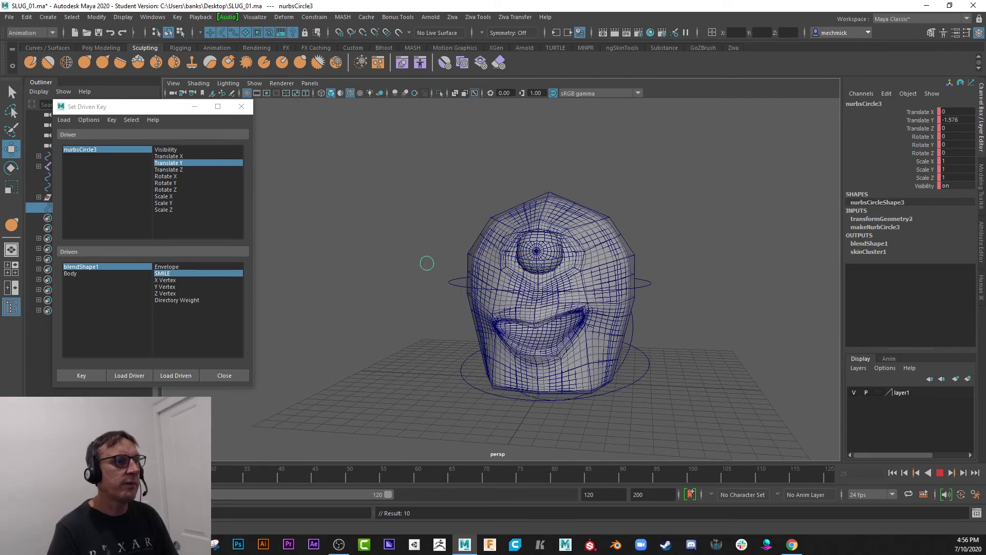
key(alt+v)
Select the ring control around the head, return to frame 1 and set a keyframe on it.
click(464, 290)
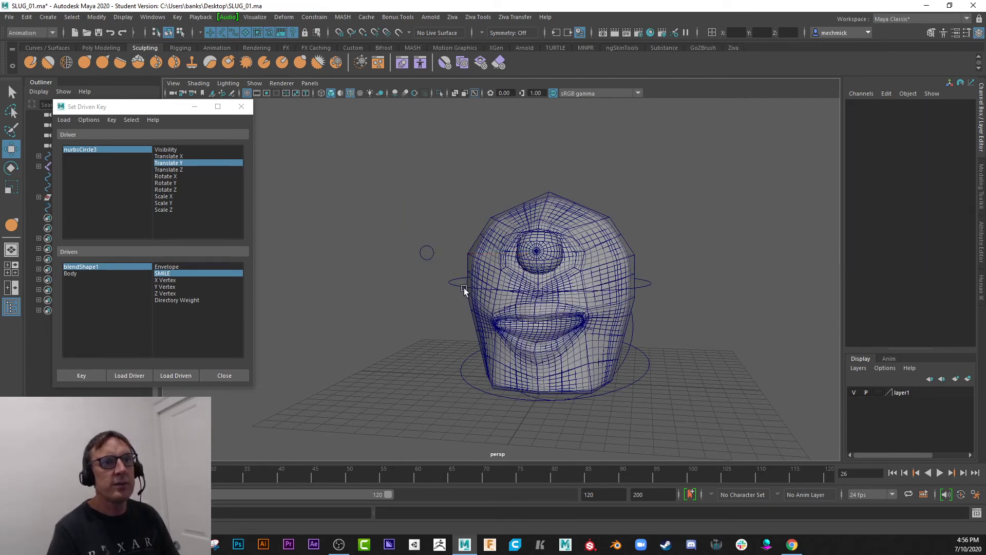
drag(455, 273, 453, 293)
mouse_move(393, 282)
alt+mouse_down()
mouse_move(415, 284)
mouse_move(399, 282)
alt+mouse_up()
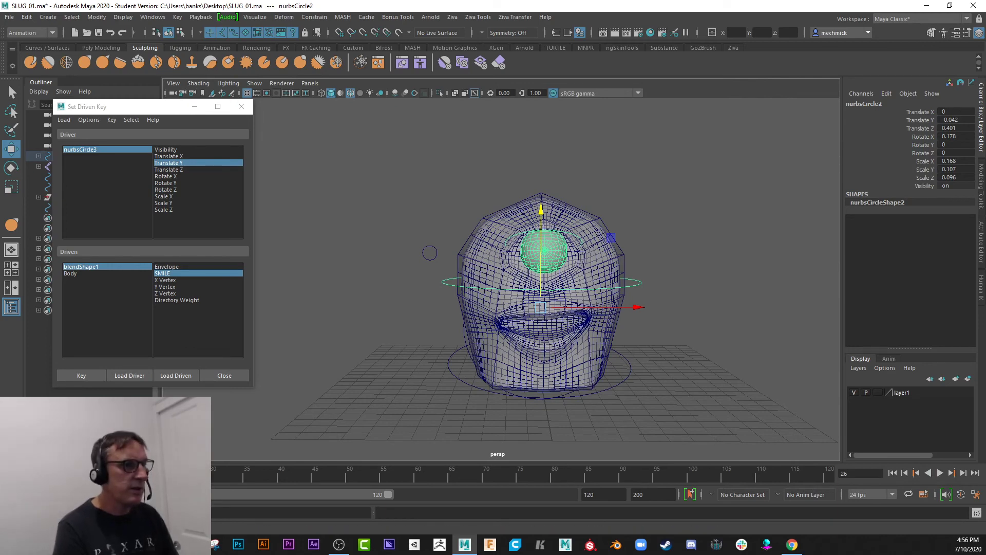
key(alt+shift+v)
key(s)
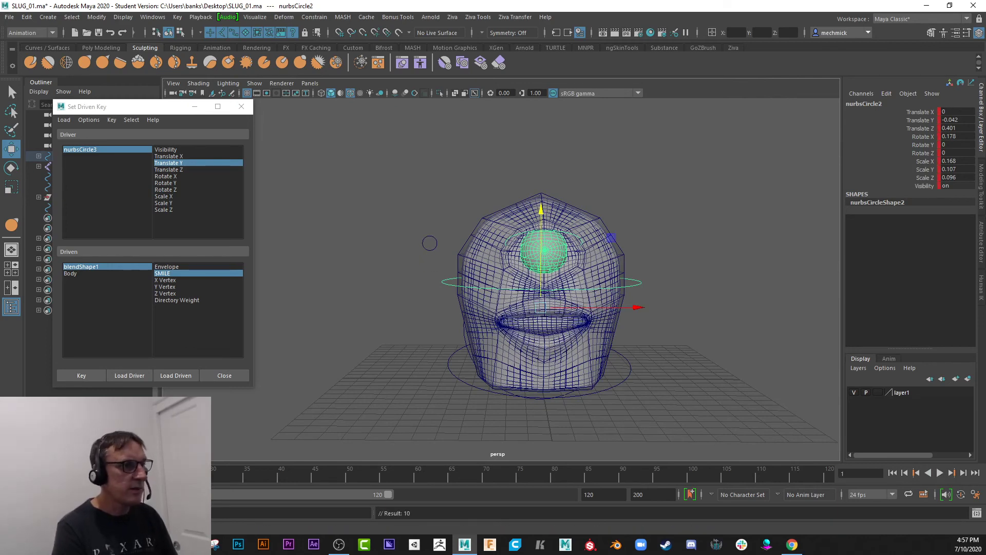
At frame 10, tilt the head control to about -15 degrees in Rotate Z and set a keyframe.
key(alt+v)
key(alt+v)
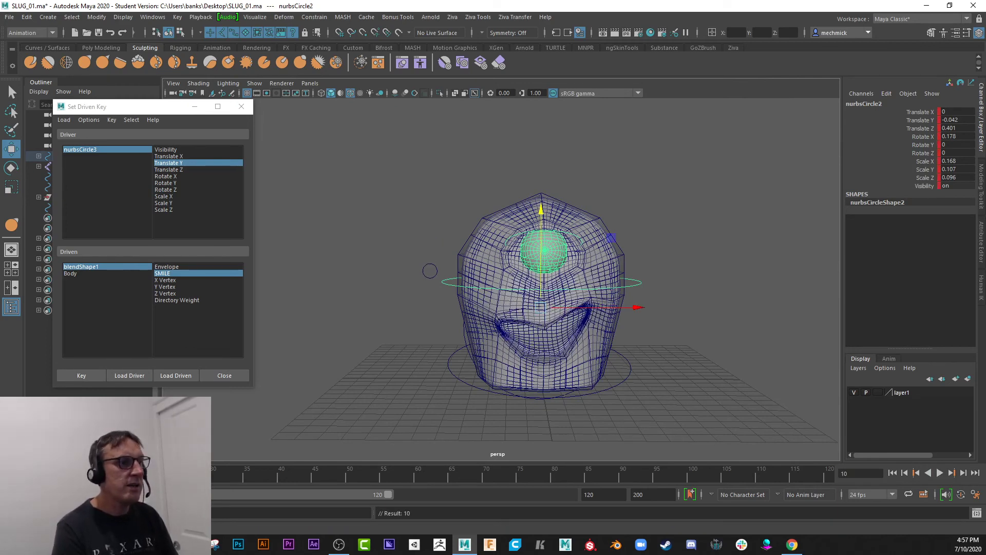
mouse_move(76, 474)
mouse_down()
mouse_move(33, 474)
mouse_move(76, 473)
mouse_up()
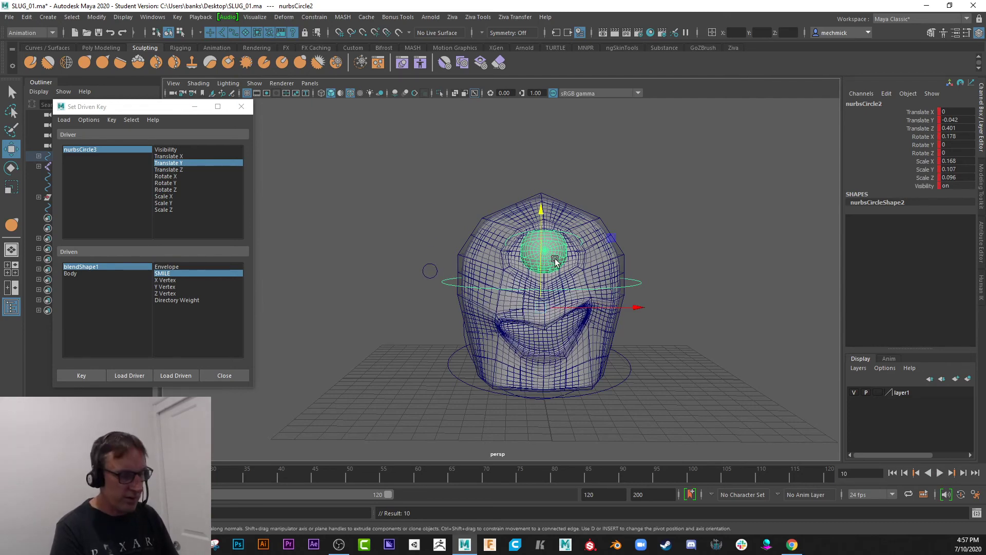
key(e)
drag(595, 226, 595, 286)
key(s)
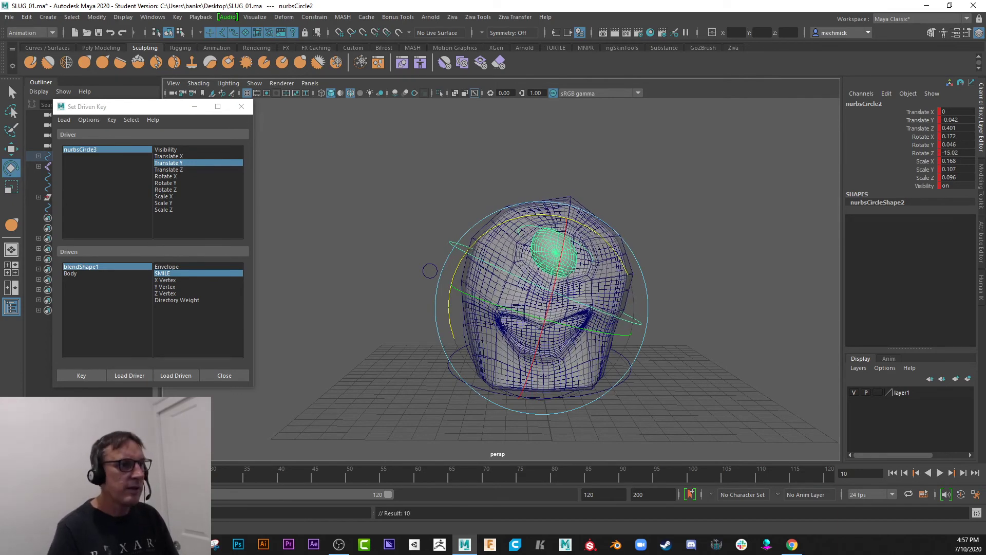
Play back the combined smile and head-tilt animation, then return to frame 1 and deselect the head control.
key(alt+v)
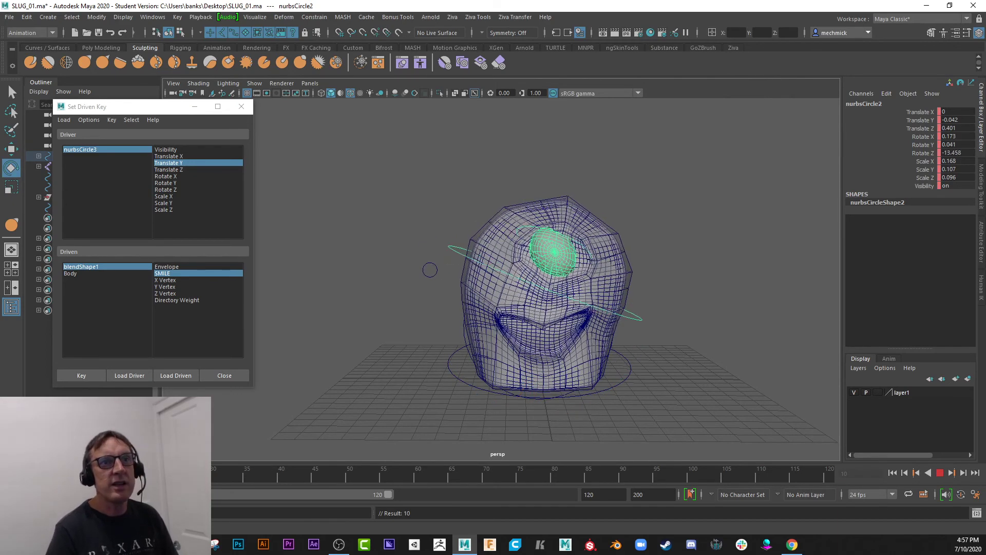
drag(62, 477, 15, 477)
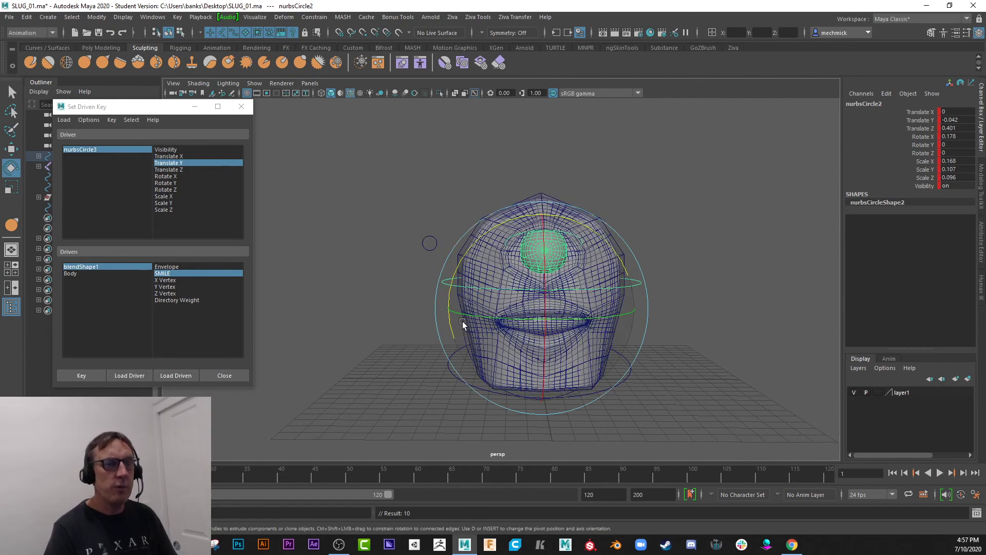
alt+drag(521, 275, 465, 271)
alt+drag(497, 264, 527, 273)
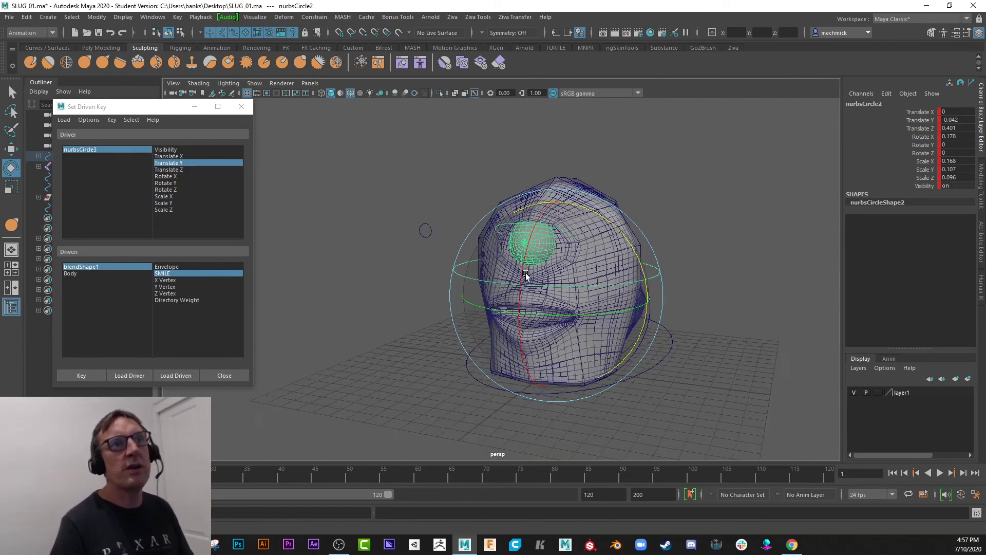
alt+right_drag(526, 273, 510, 226)
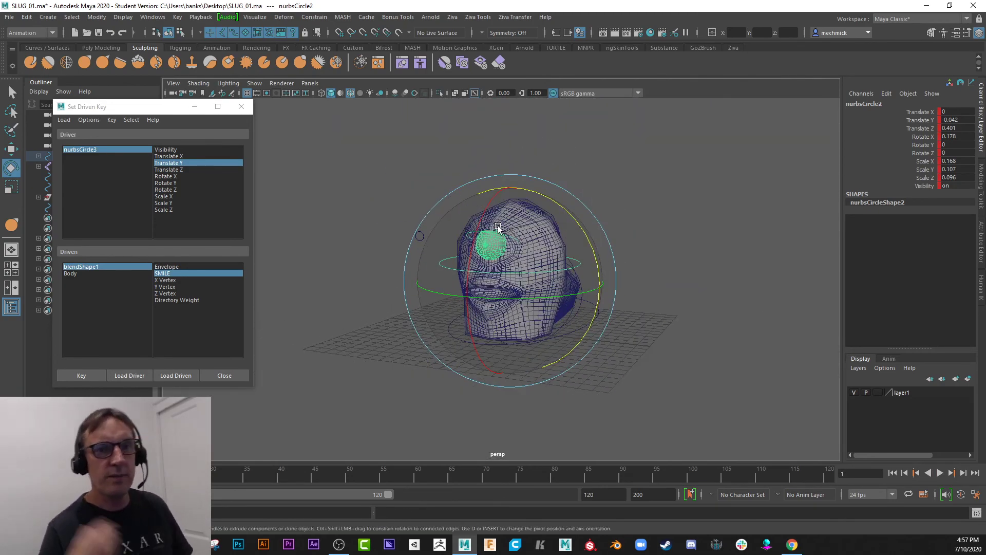
click(675, 231)
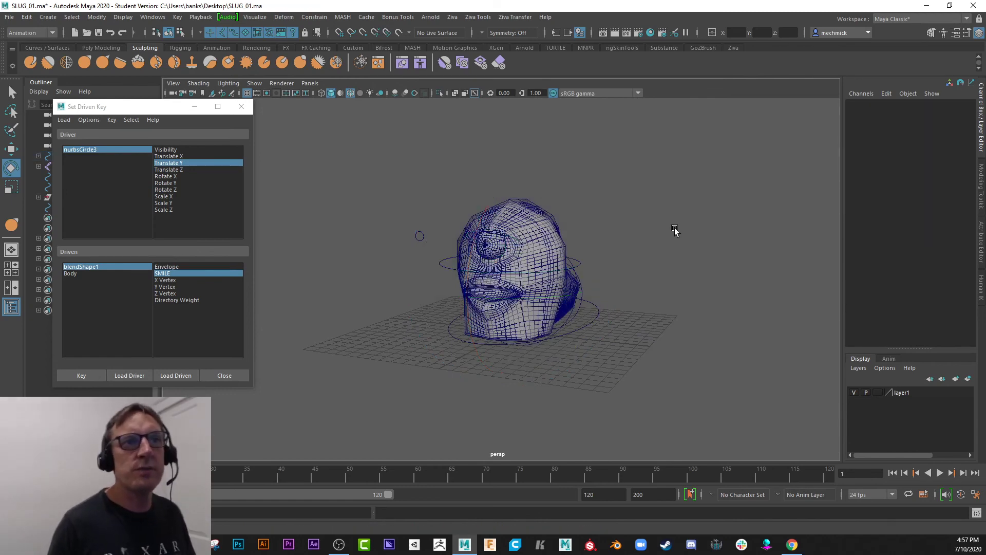
scroll(605, 315, up, 4)
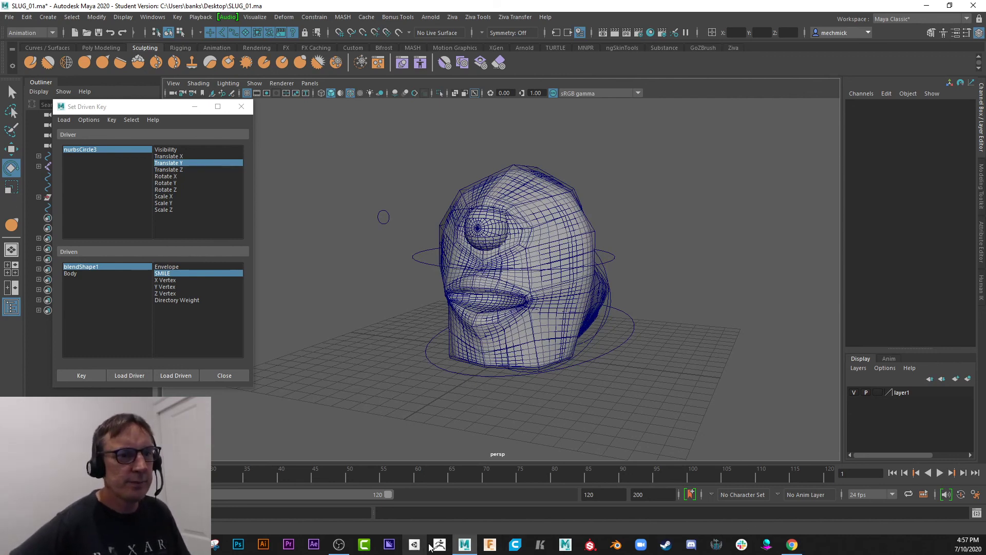
mouse_move(465, 544)
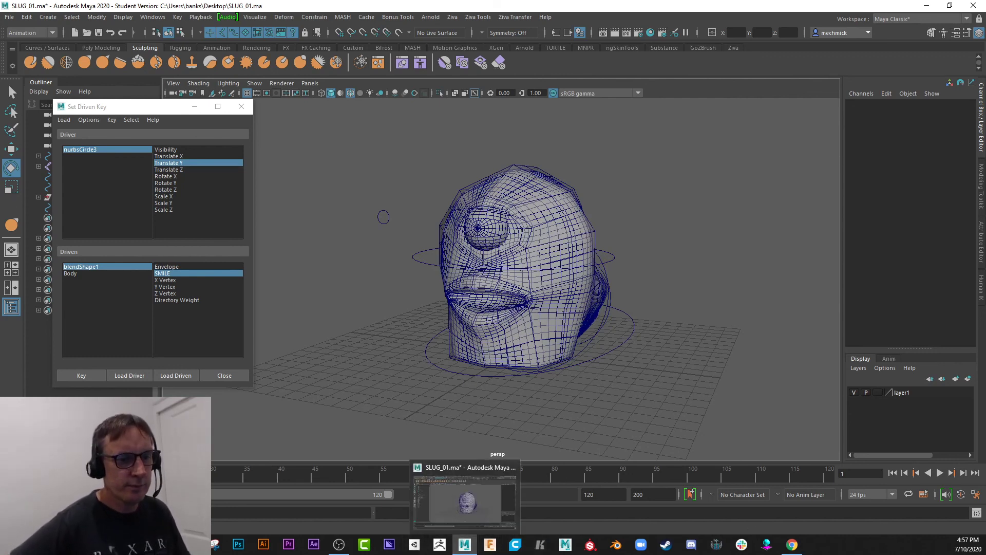